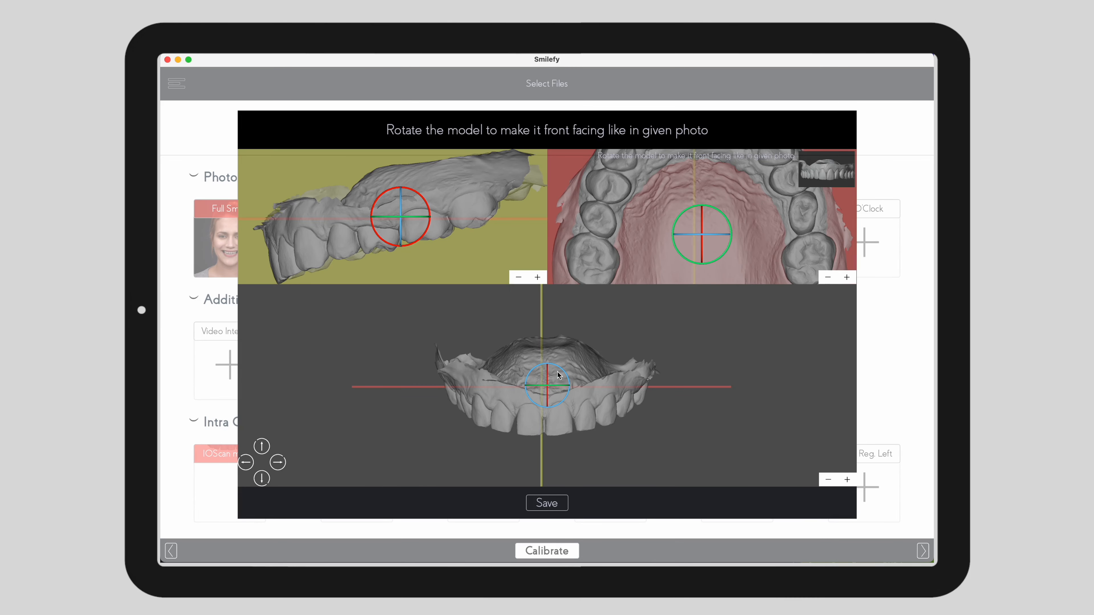
Step: Orient the maxilla scan to face the front like the reference photo, save it, and proceed to calibration
mouse_move(548, 390)
left_mouse_down()
mouse_move(550, 354)
mouse_move(562, 400)
mouse_move(547, 393)
left_mouse_up()
left_click(547, 503)
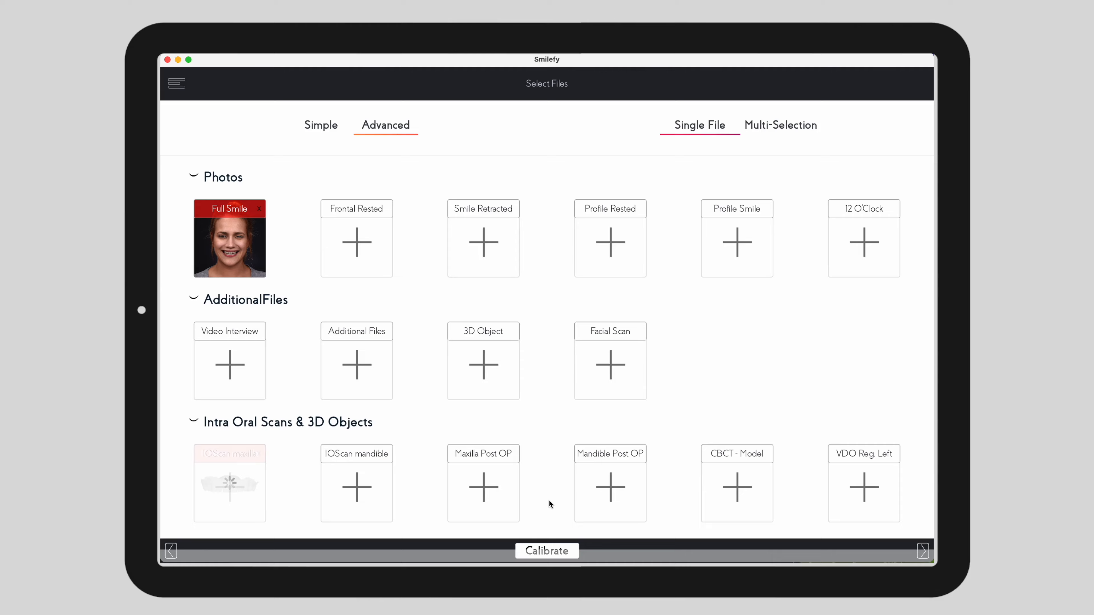
left_click(532, 381)
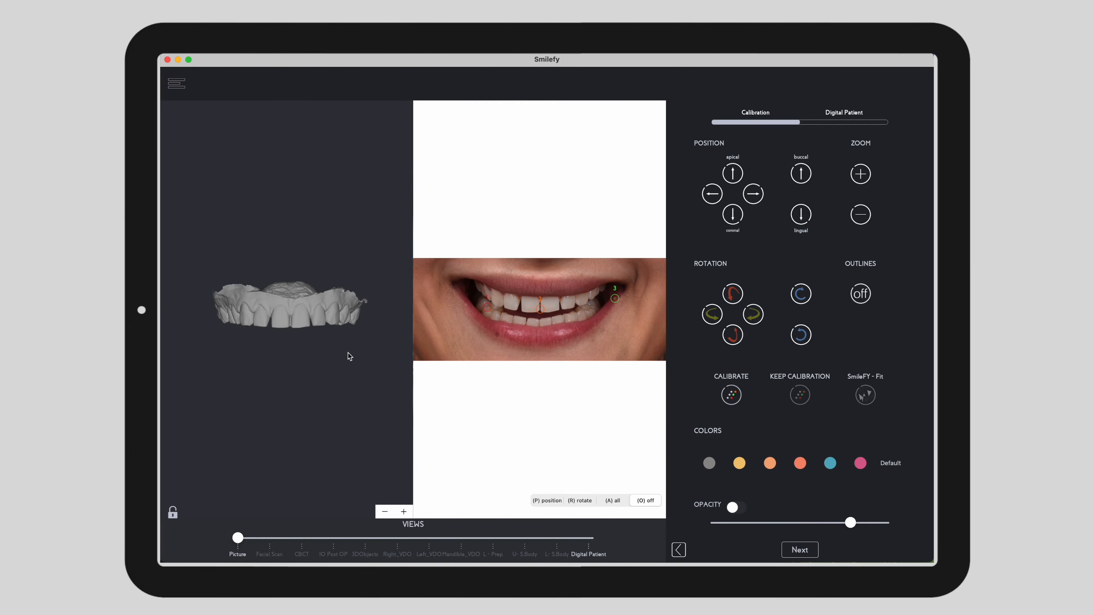
Step: Mark three reference points on the maxilla scan: both canine tips and the edge between the central incisors
scroll(347, 373, "up", 5)
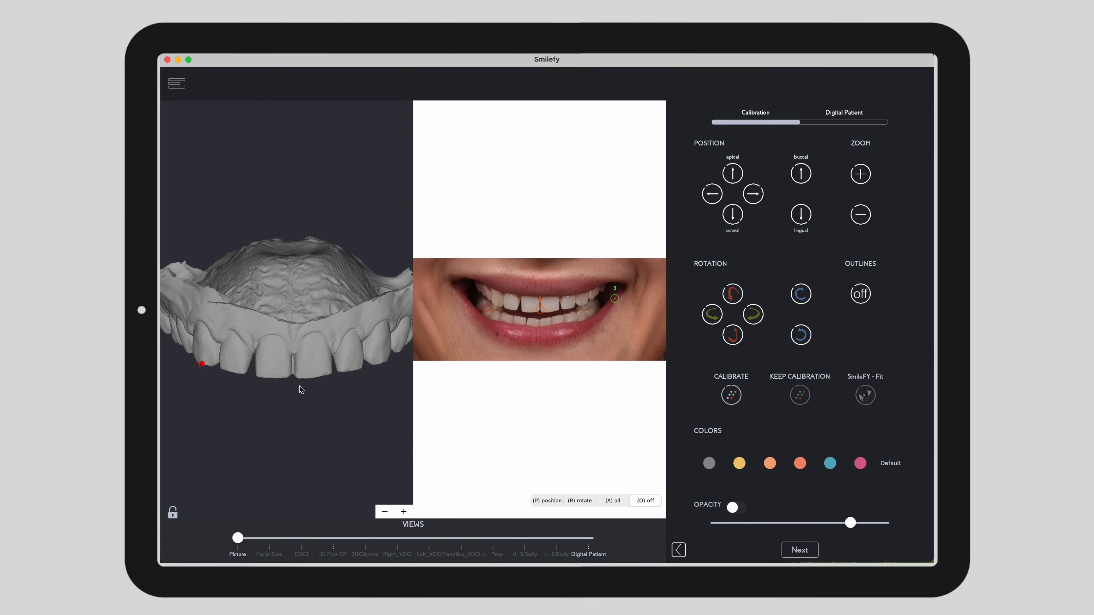
left_click(299, 377)
left_click(384, 361)
Step: Align the three matching points on the smile photo with the canine tips and incisor midline, and calibrate the scan to the photo
scroll(490, 379, "up", 5)
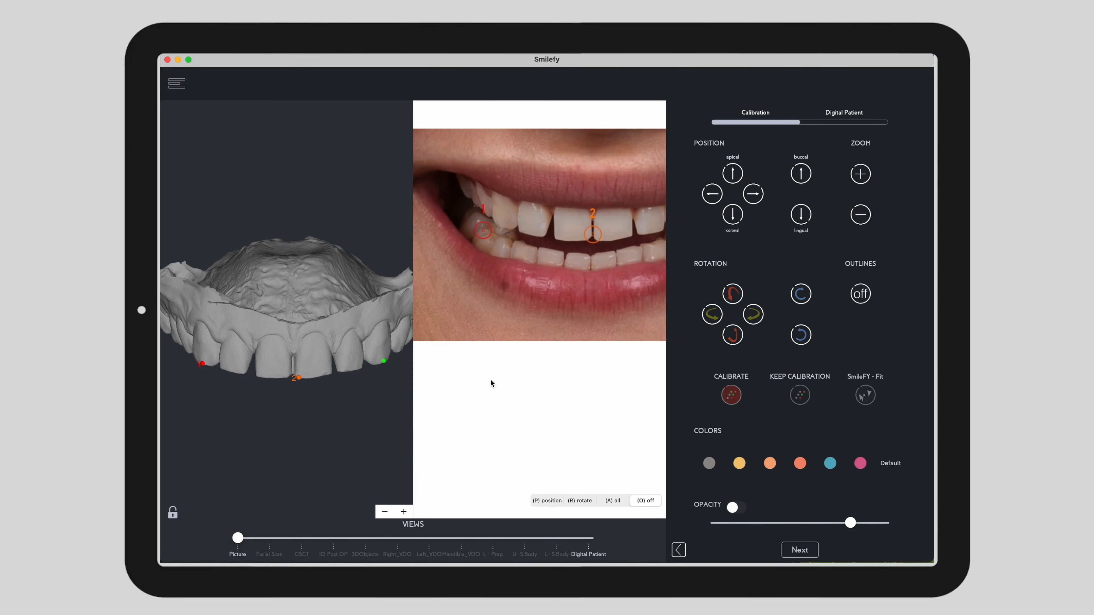
scroll(491, 380, "up", 4)
scroll(491, 379, "right", 2)
left_click_drag(446, 316, 466, 309)
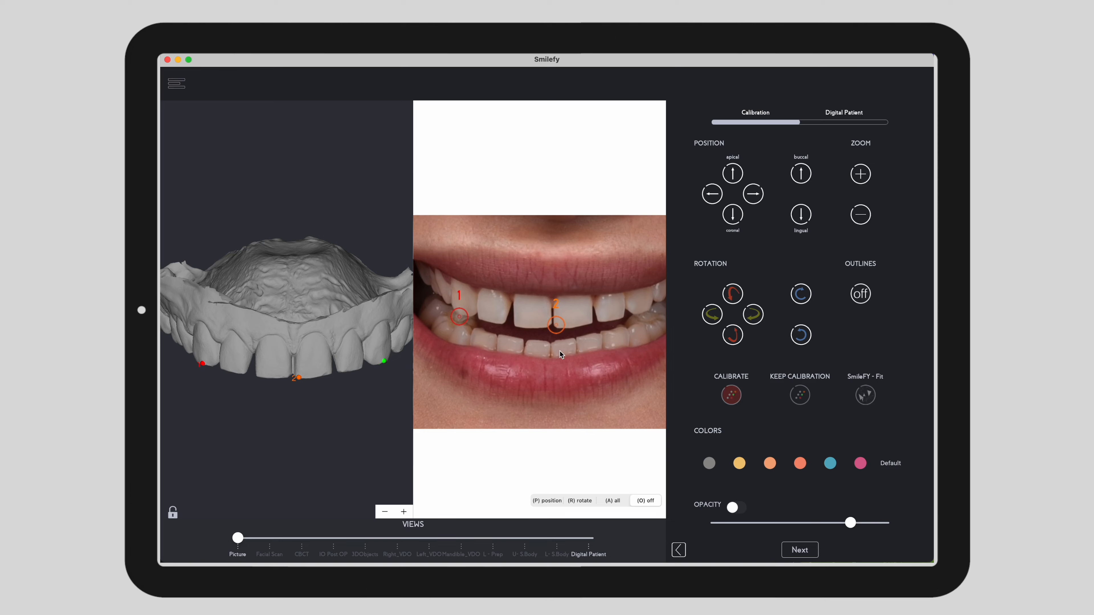
scroll(558, 353, "right", 3)
left_click_drag(637, 299, 579, 314)
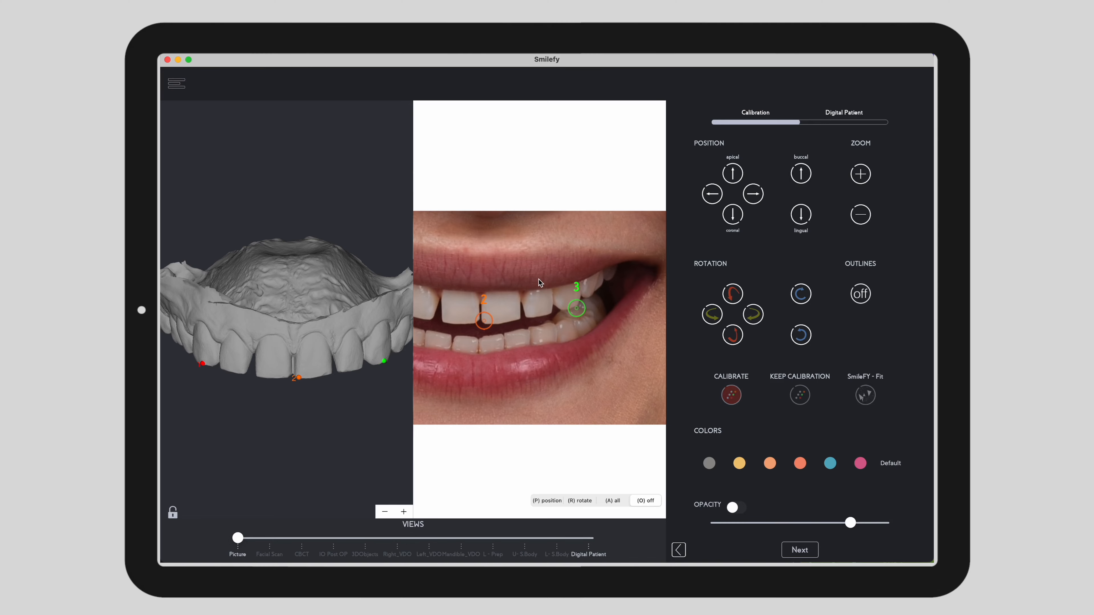
mouse_move(577, 307)
left_mouse_down()
mouse_move(565, 289)
mouse_move(567, 298)
left_mouse_up()
left_click(731, 395)
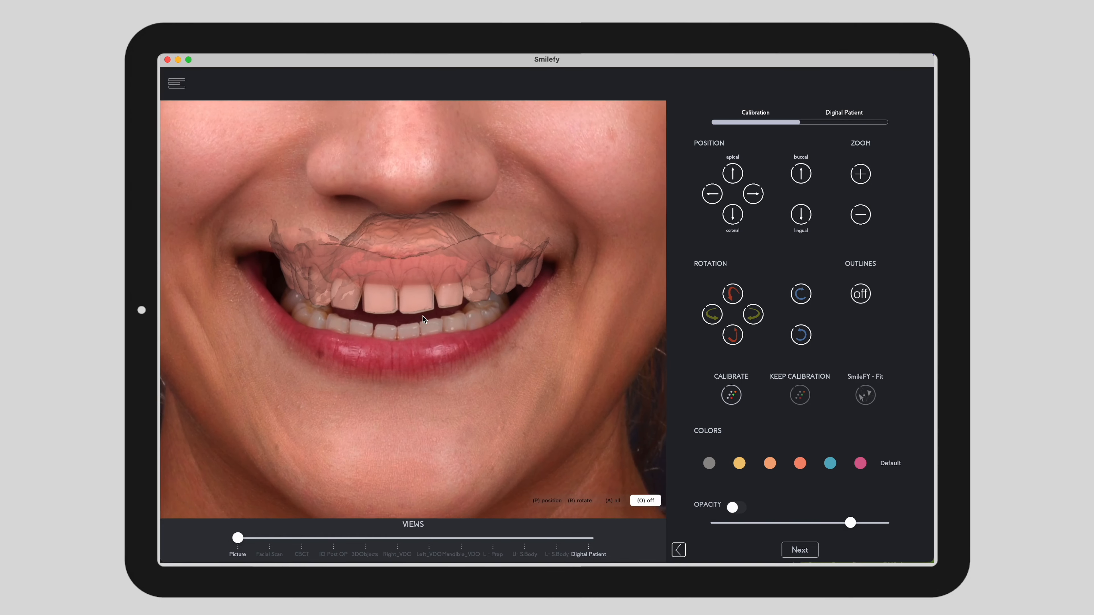
Step: Display the overlaid scan as outlines and shift it apically and slightly left to match the upper teeth
left_click(709, 316)
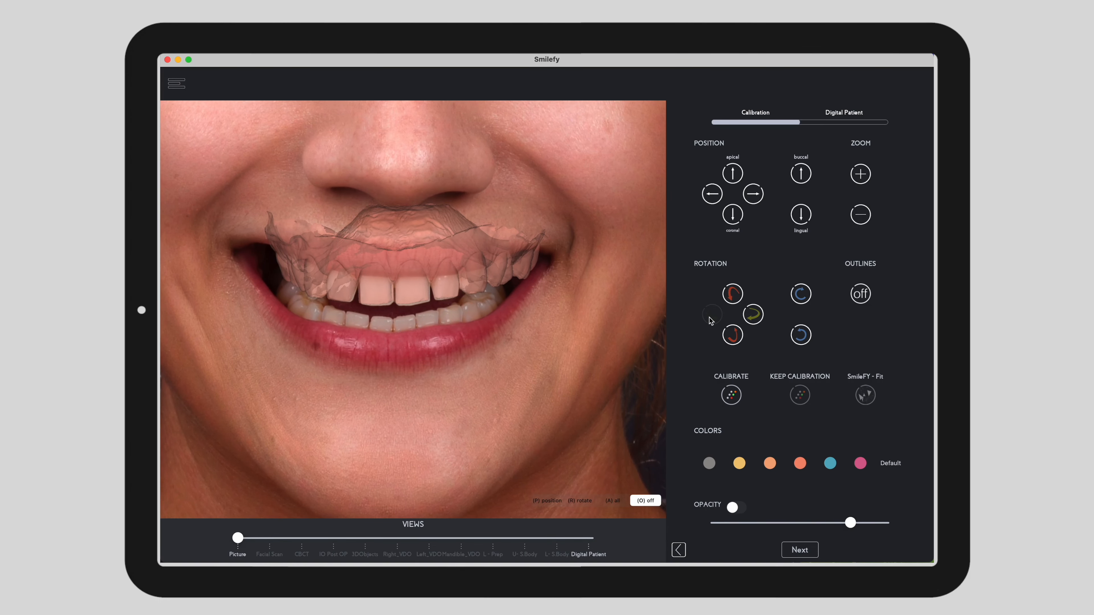
left_click(862, 294)
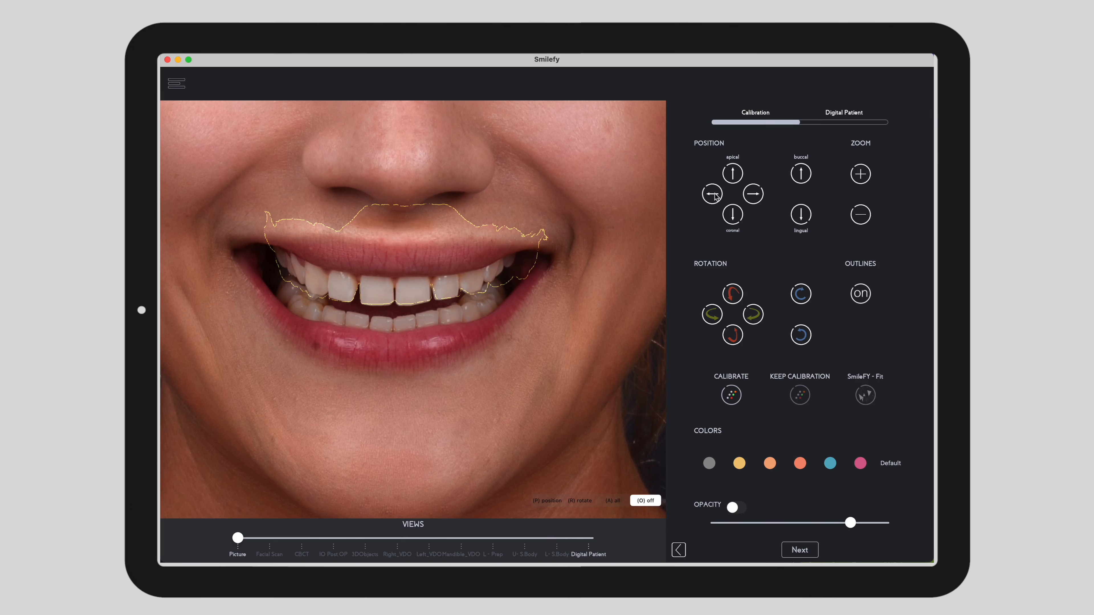
left_click(725, 182)
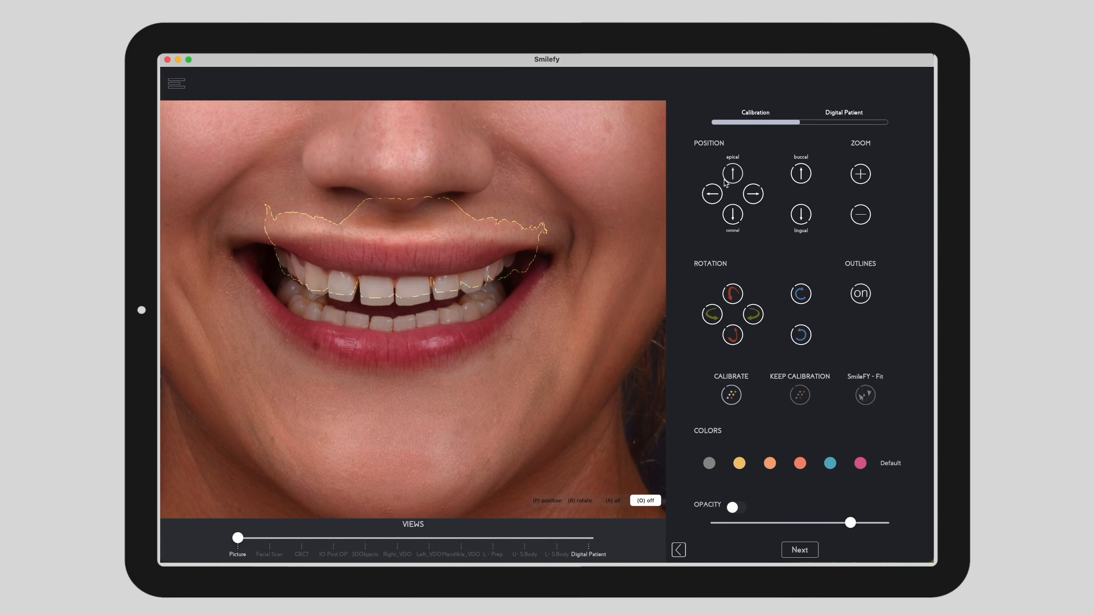
left_click(725, 182)
left_click(711, 193)
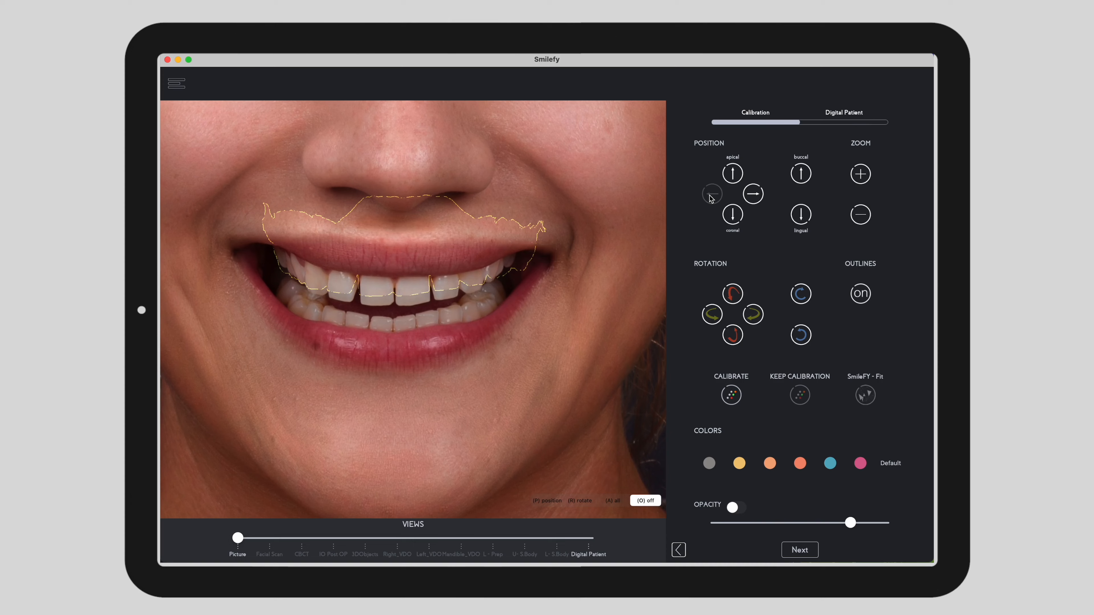
left_click(735, 177)
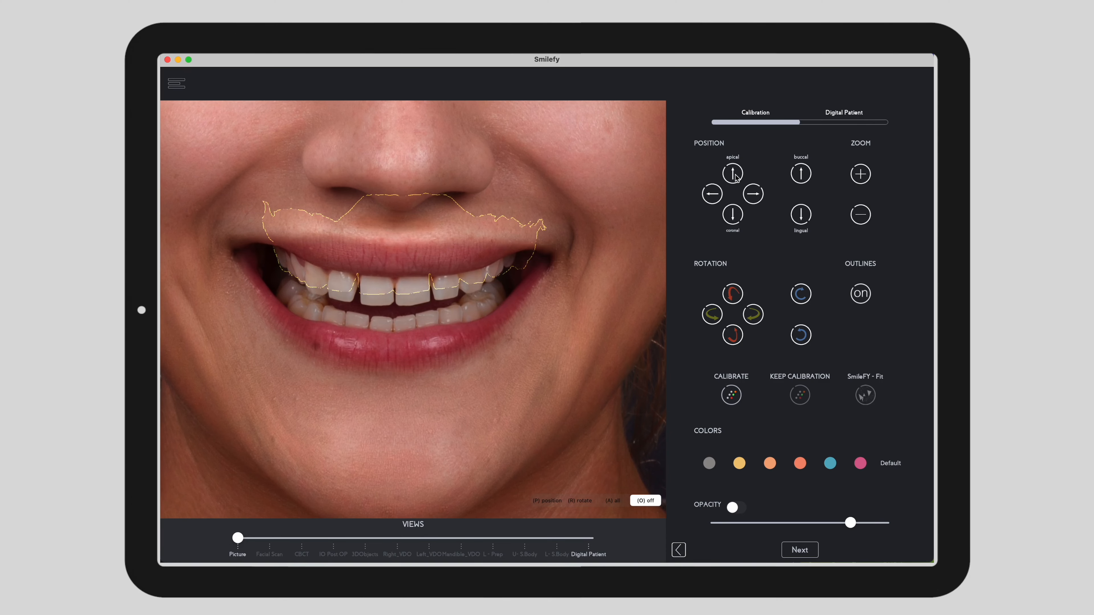
Step: Tilt the scan outline upward and turn it left, scaling it down slightly to fit the teeth in the photo
left_click(733, 295)
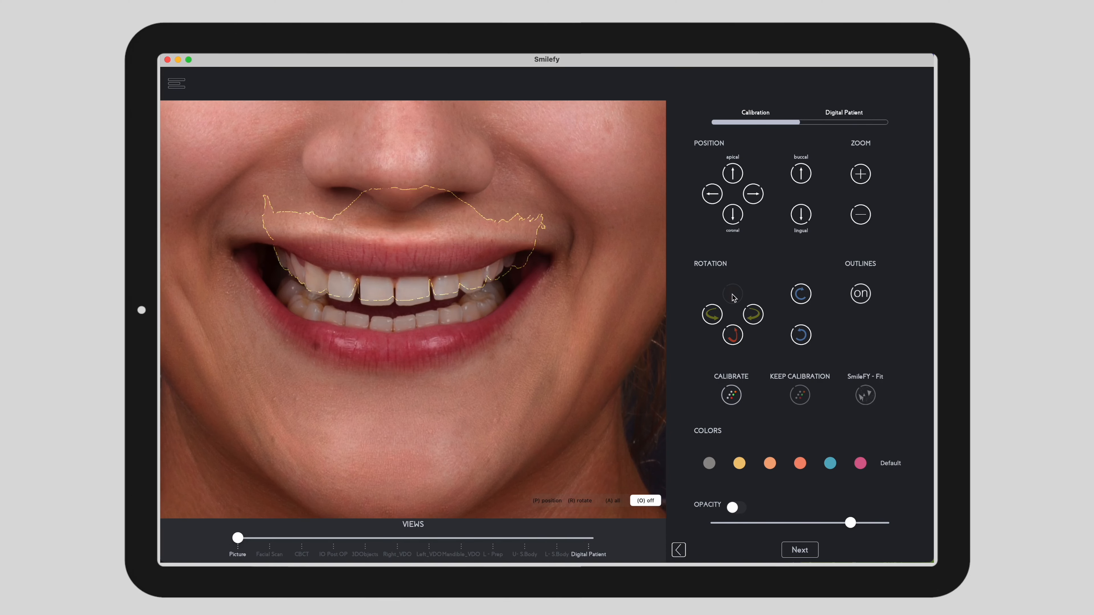
left_click(710, 315)
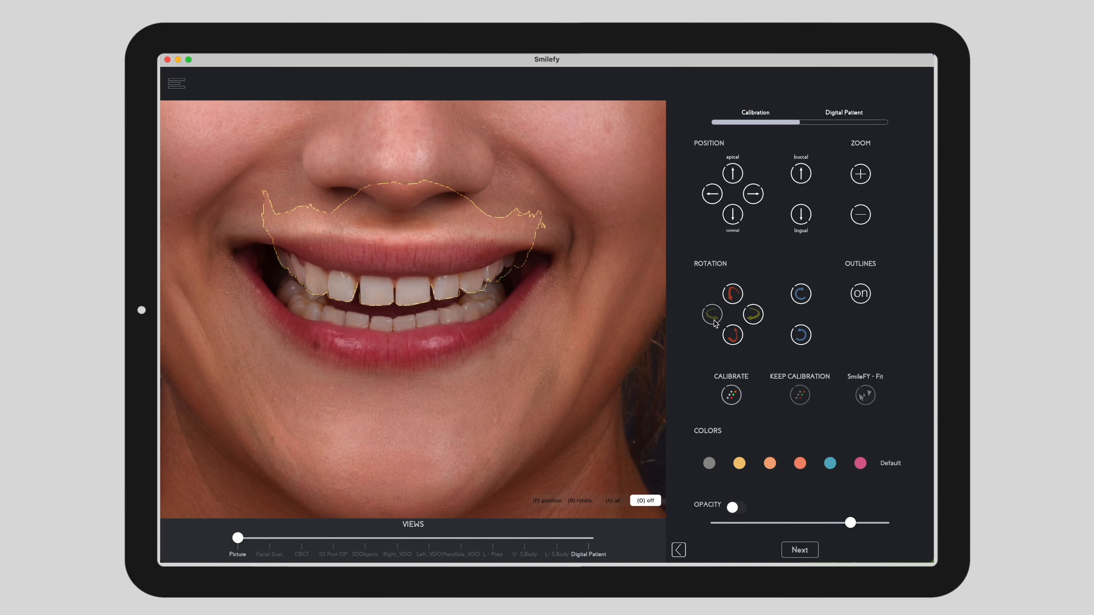
left_click(710, 316)
left_click(862, 216)
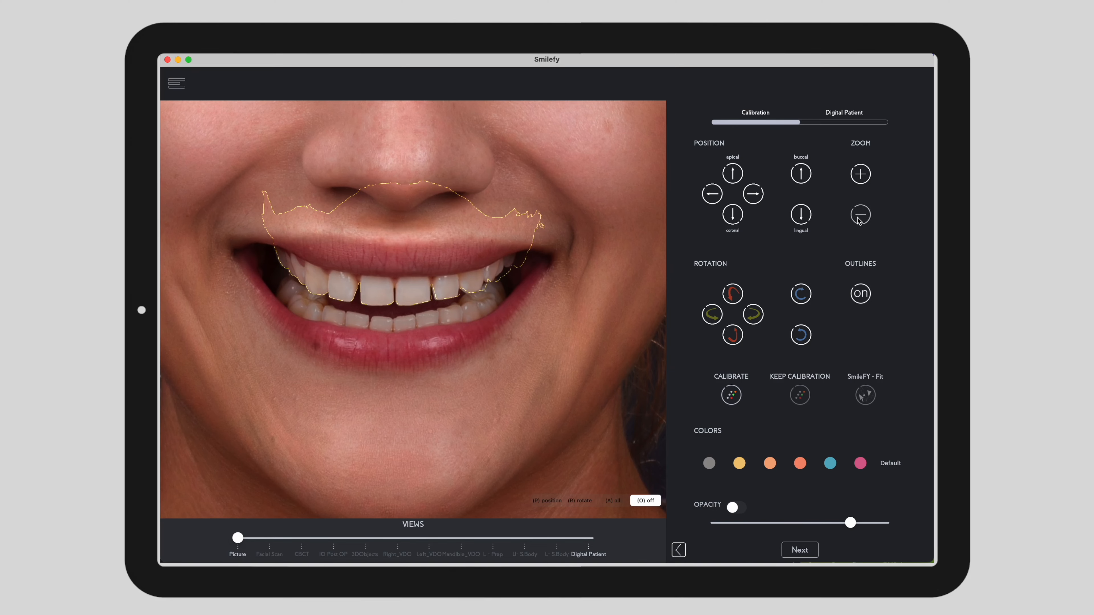
left_click(862, 216)
left_click(712, 197)
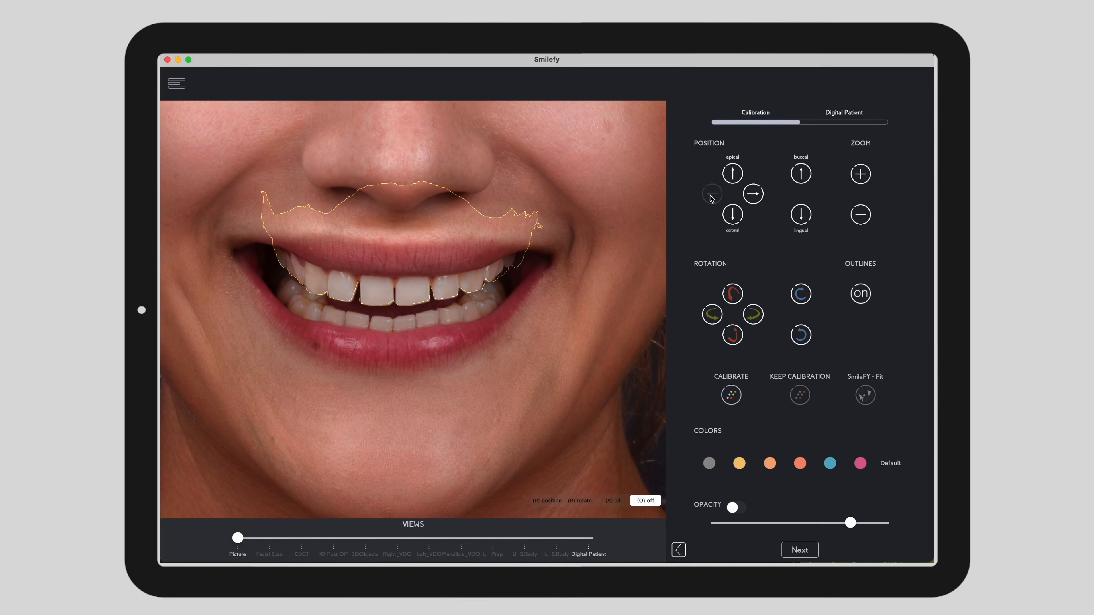
left_click(736, 296)
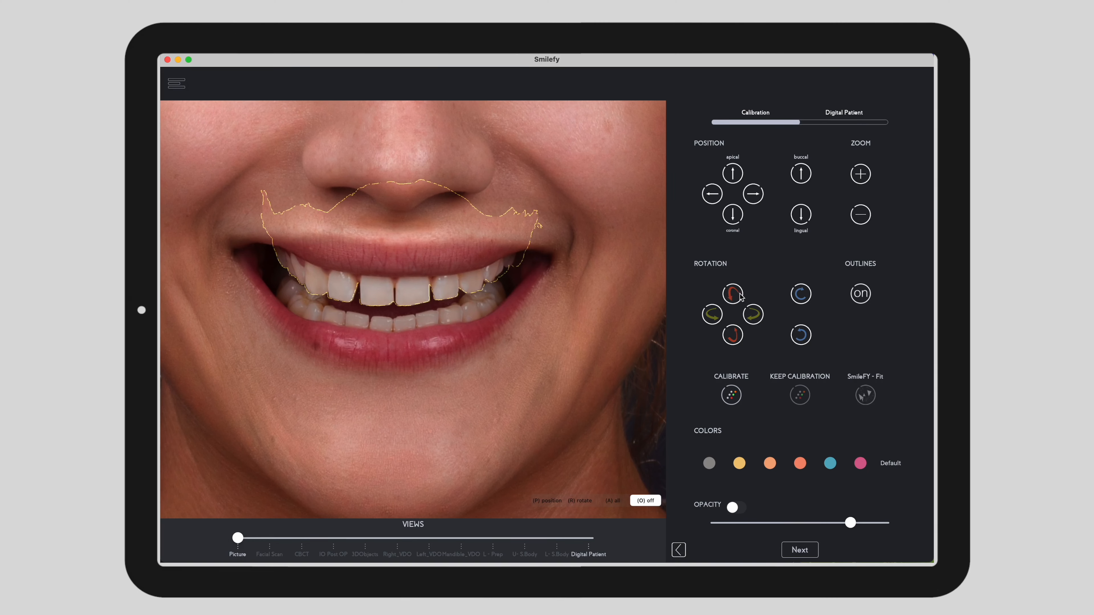
Step: Roll the scan outline slightly clockwise and turn it further left to follow the upper teeth
left_click(800, 295)
left_click(800, 296)
left_click(800, 295)
left_click(712, 313)
left_click(711, 314)
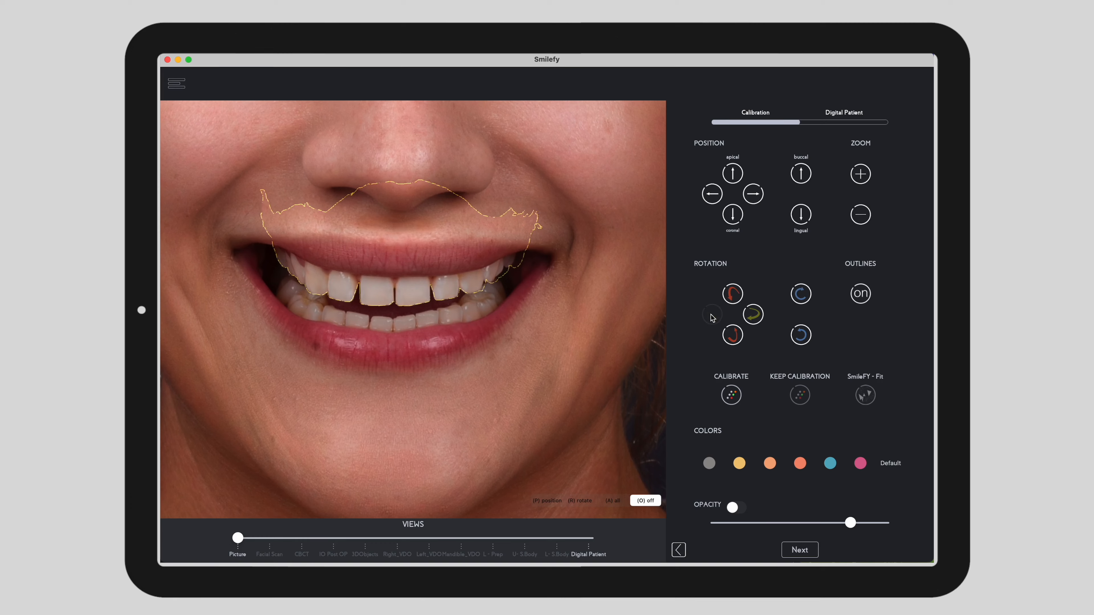
Step: Shrink the scan outline slightly, shift it left, and turn it left to refine the fit on the side teeth
left_click(860, 215)
left_click(860, 214)
left_click(716, 196)
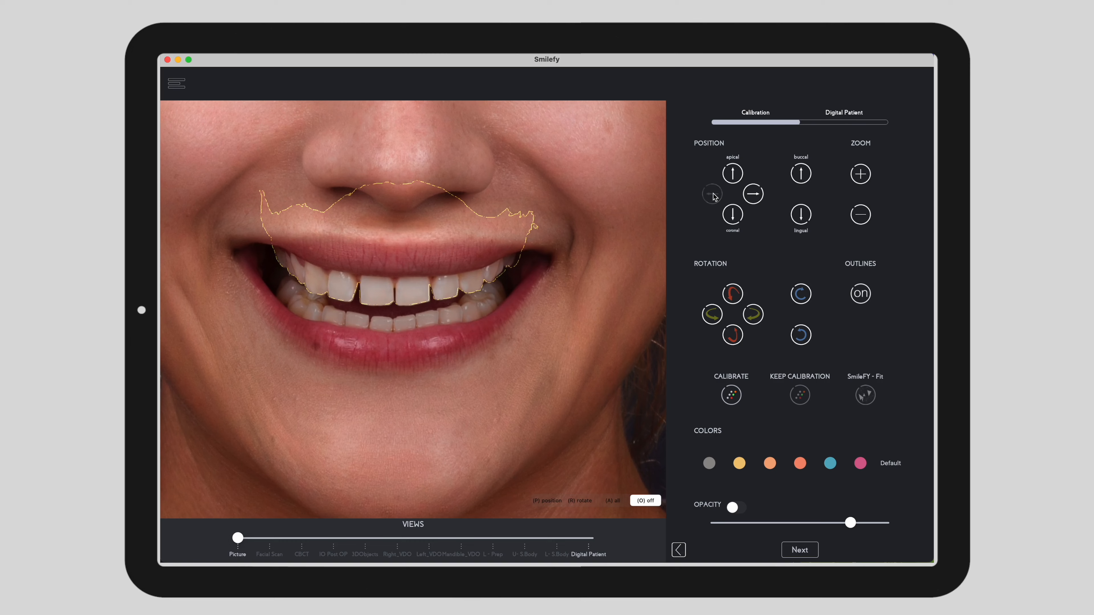
left_click(710, 319)
left_click(711, 316)
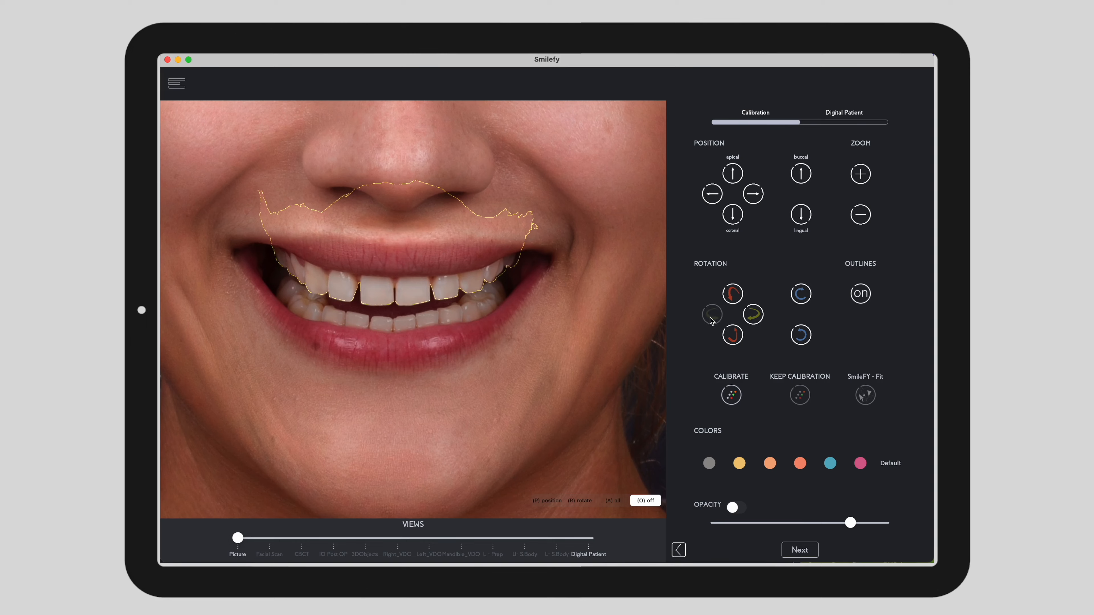
Step: Tilt the scan outline upward, roll it slightly counterclockwise, and scale it down a little more
left_click(732, 288)
left_click(732, 288)
left_click(803, 339)
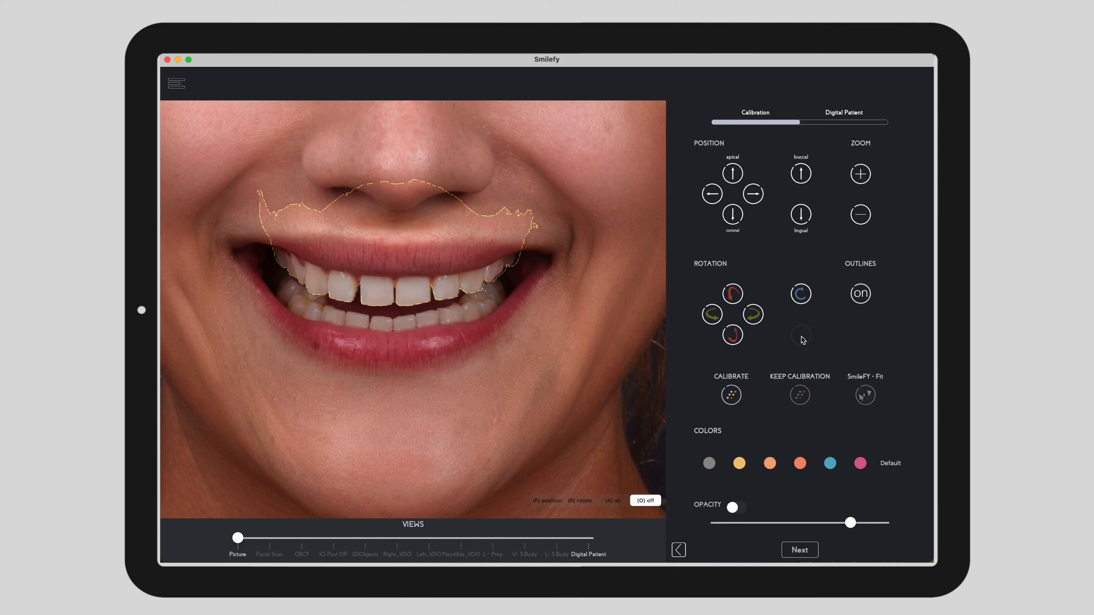
left_click(801, 335)
left_click(801, 335)
left_click(860, 215)
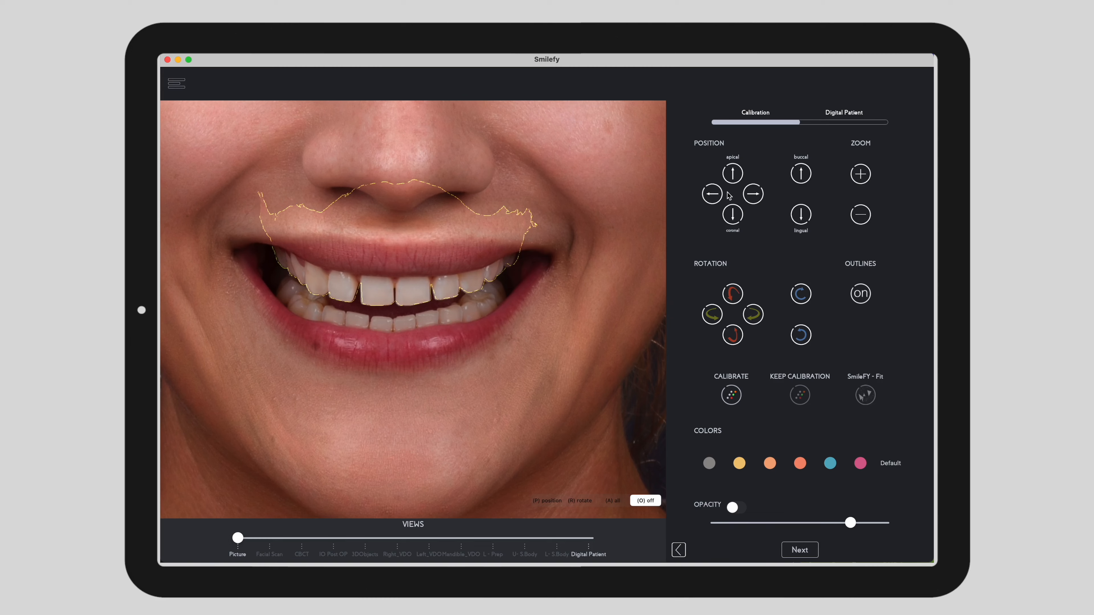
Step: Shift the scan outline left in small increments and fine-tune its turn and tilt against the incisal edges
left_click(708, 199)
left_click(707, 200)
left_click(706, 201)
left_click(706, 201)
left_click(754, 319)
left_click(734, 295)
left_click(712, 317)
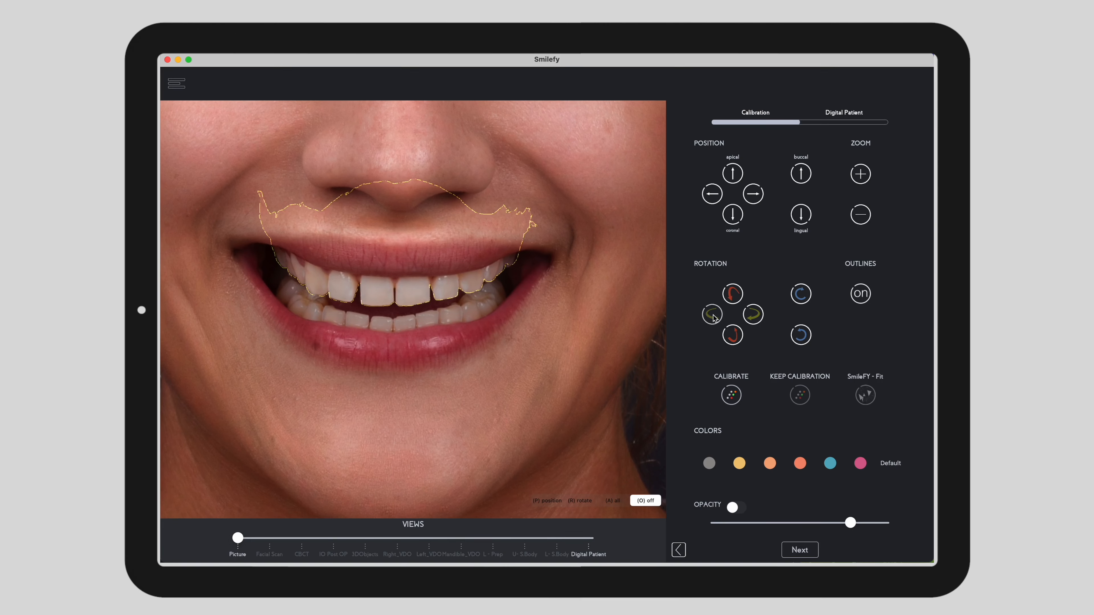
left_click(732, 339)
Step: Turn the outlines off, roll the scan slightly clockwise, and continue to the patient information
left_click(863, 292)
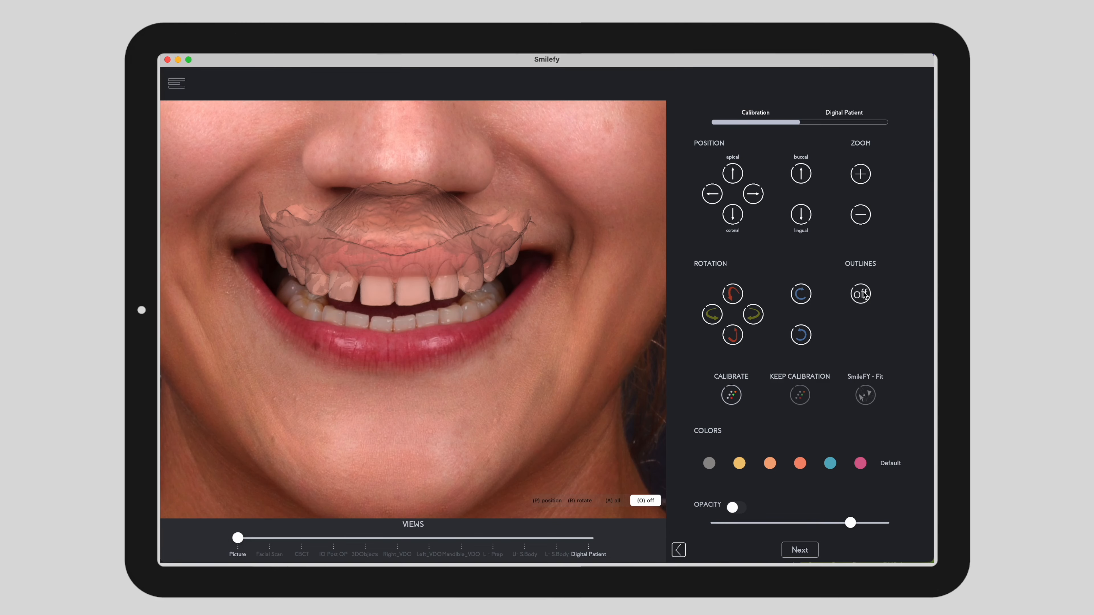
left_click(800, 297)
left_click(799, 296)
left_click(799, 550)
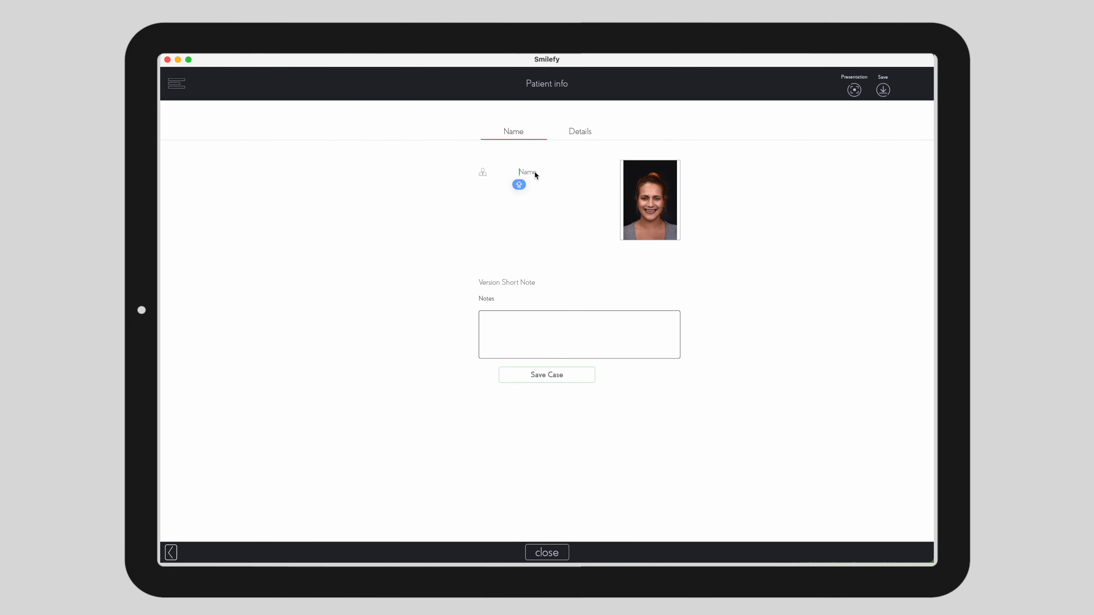
Step: Name the case DEMO AI 3D and save it
type("Dermo")
key("BackSpace")
key("BackSpace")
key("BackSpace")
key("BackSpace")
key("Caps_Lock")
type("EM")
type("O AO")
type("3D")
left_click(549, 376)
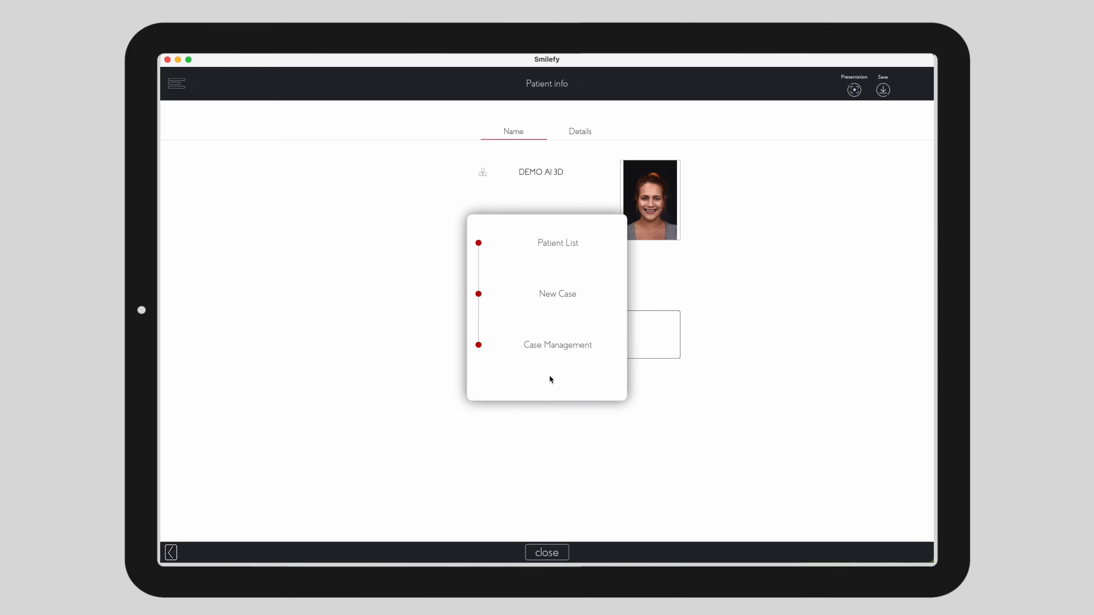
Step: Start an AI Smile Design project from the case management and generate a Crown Lengthening & Dominant Smile design
left_click(548, 343)
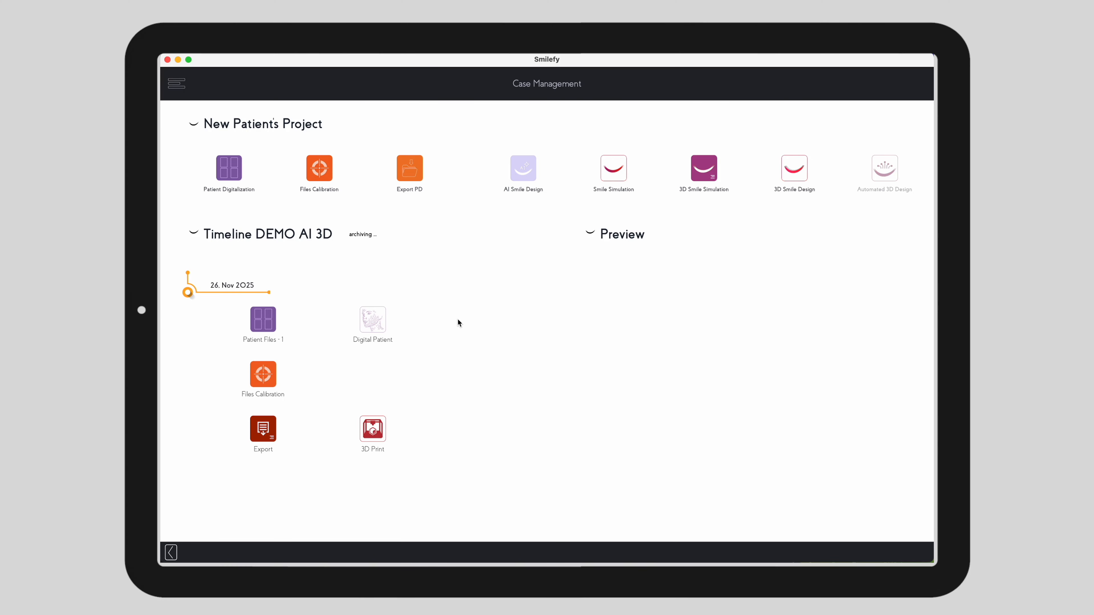
left_click(524, 172)
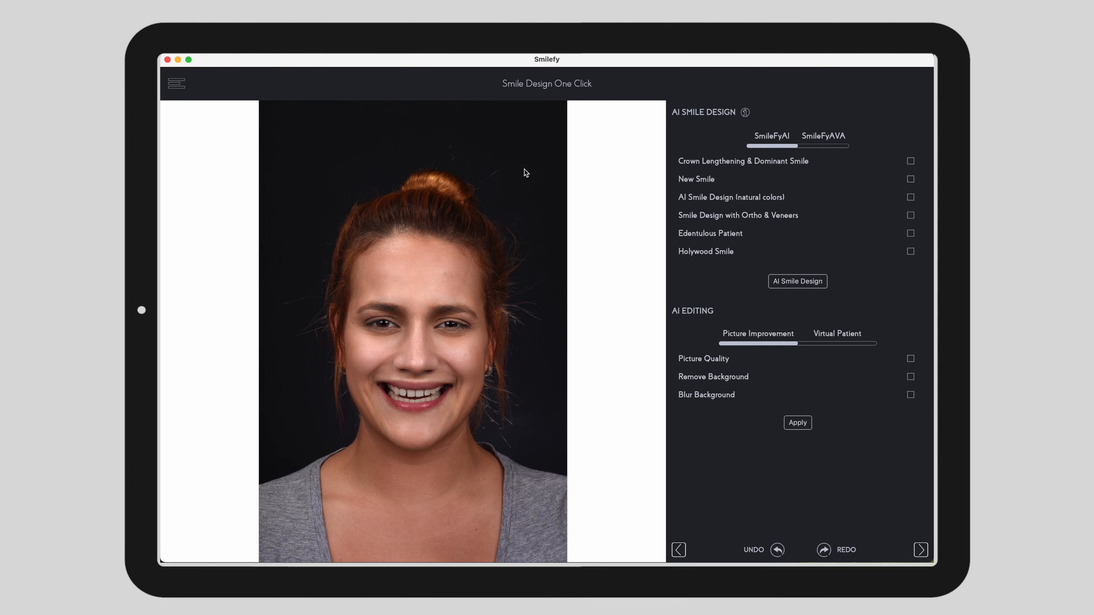
scroll(419, 370, "up", 5)
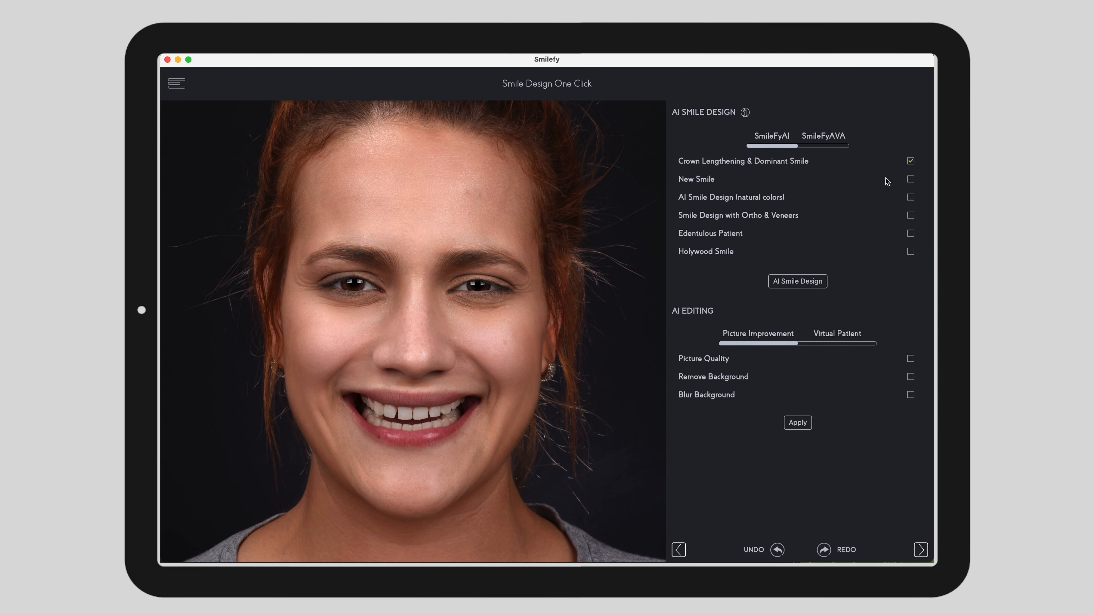
left_click(810, 281)
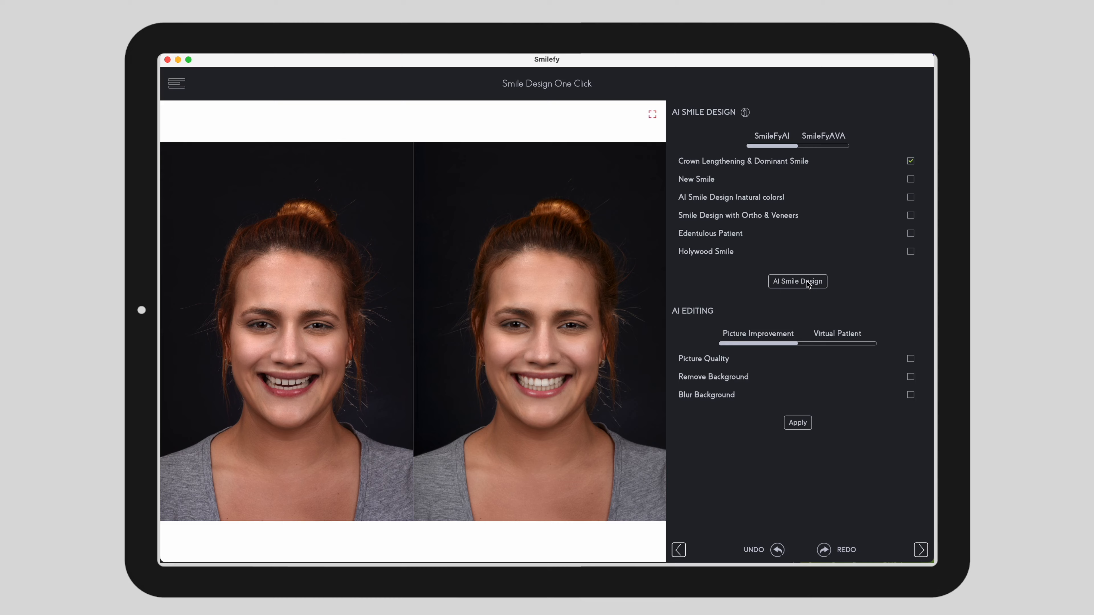
Step: Review the generated smile up close, save it to the case, and return to the case management
scroll(559, 380, "up", 5)
scroll(266, 382, "up", 5)
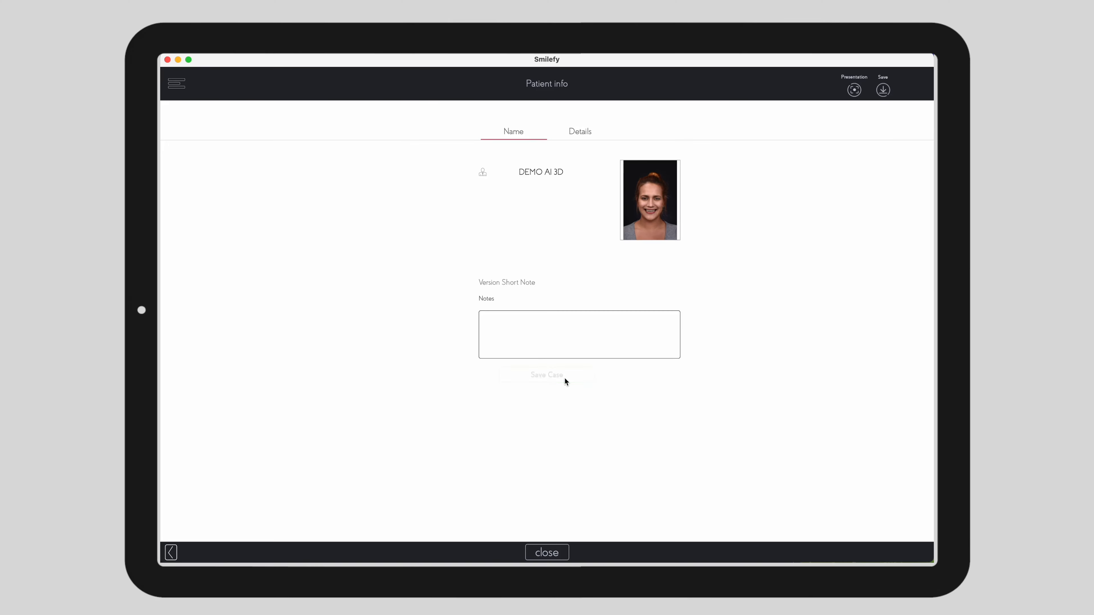
left_click(565, 378)
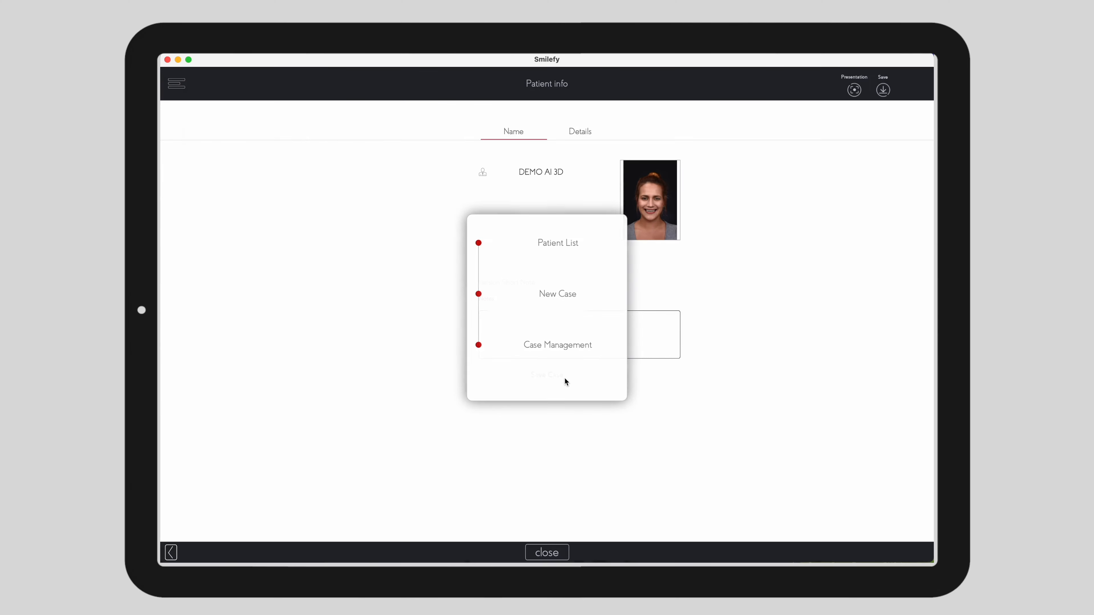
left_click(557, 344)
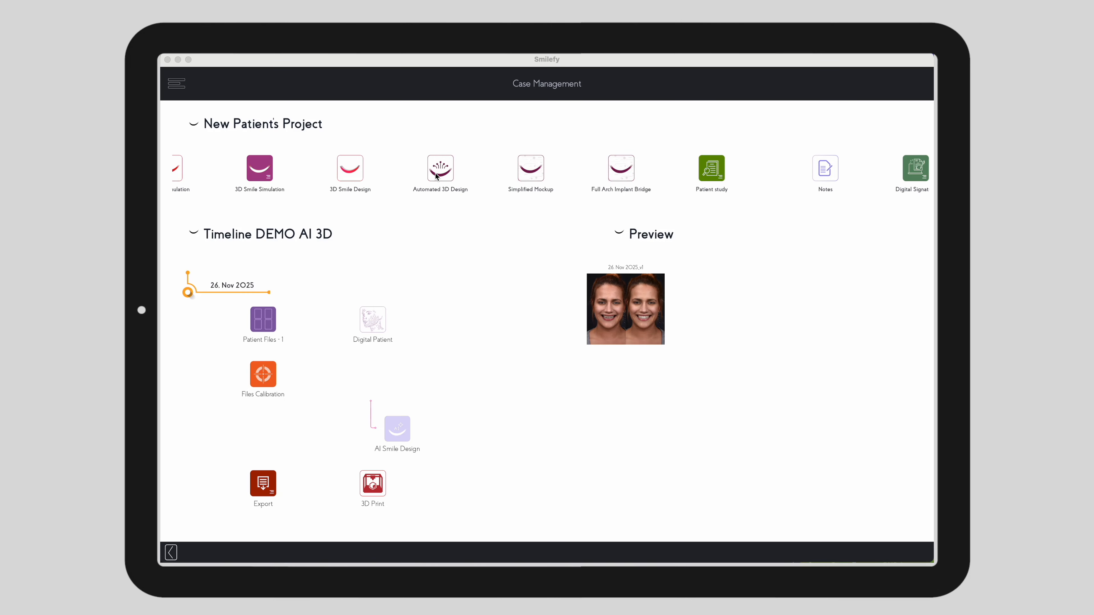
Step: Start an Automated 3D Design project and select the Match Patient occlusal curve
left_click(439, 175)
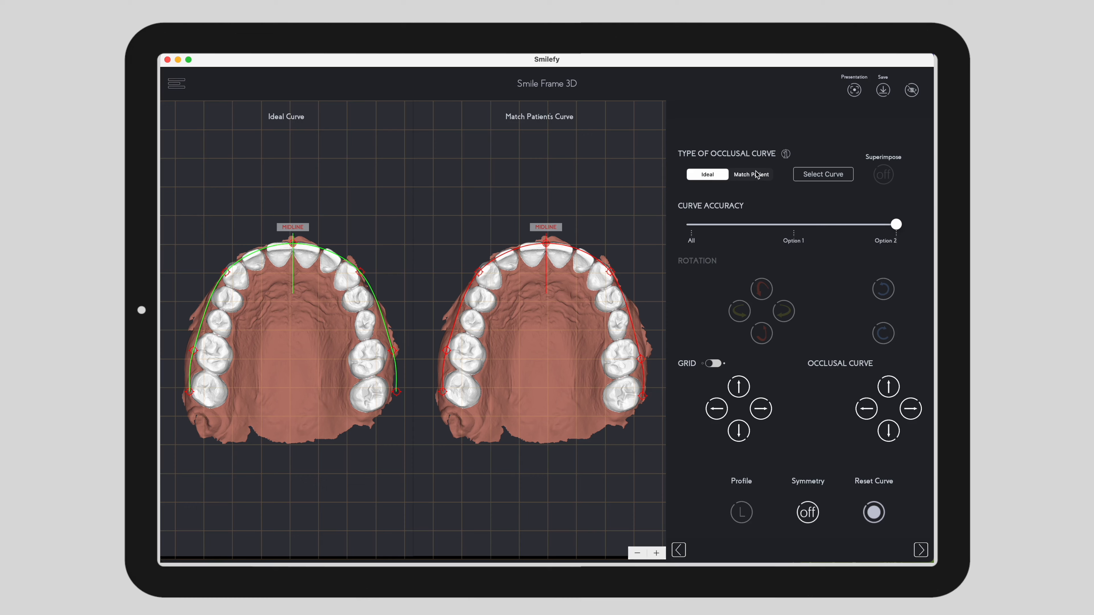
left_click(757, 179)
left_click(825, 175)
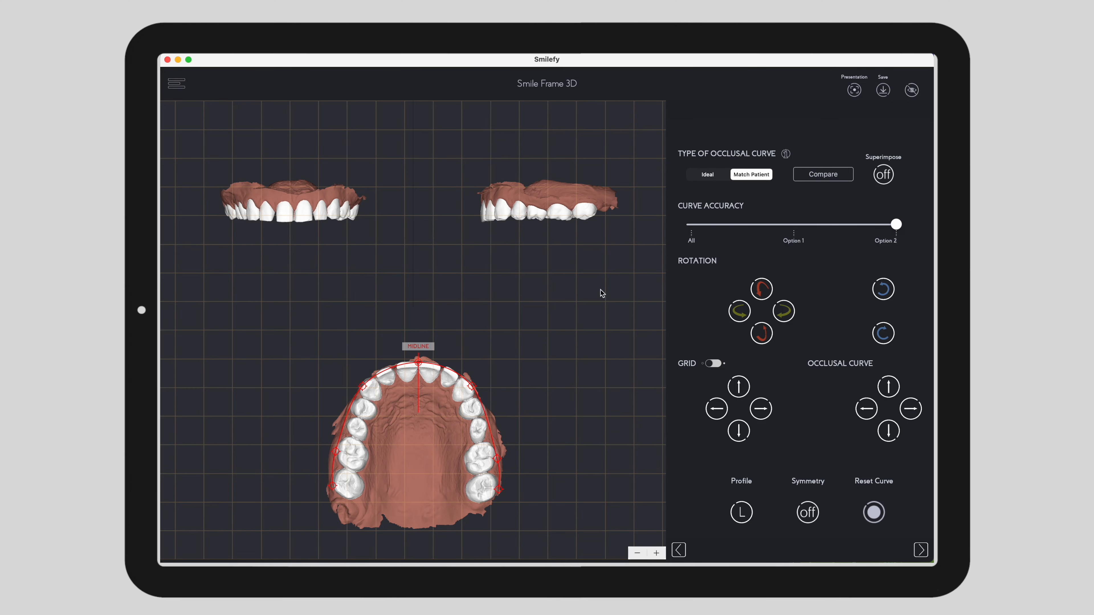
Step: Fine-tune the maxilla's rotation in the occlusal view and align the curve's midline between the two central incisors
left_click(740, 311)
left_click(739, 311)
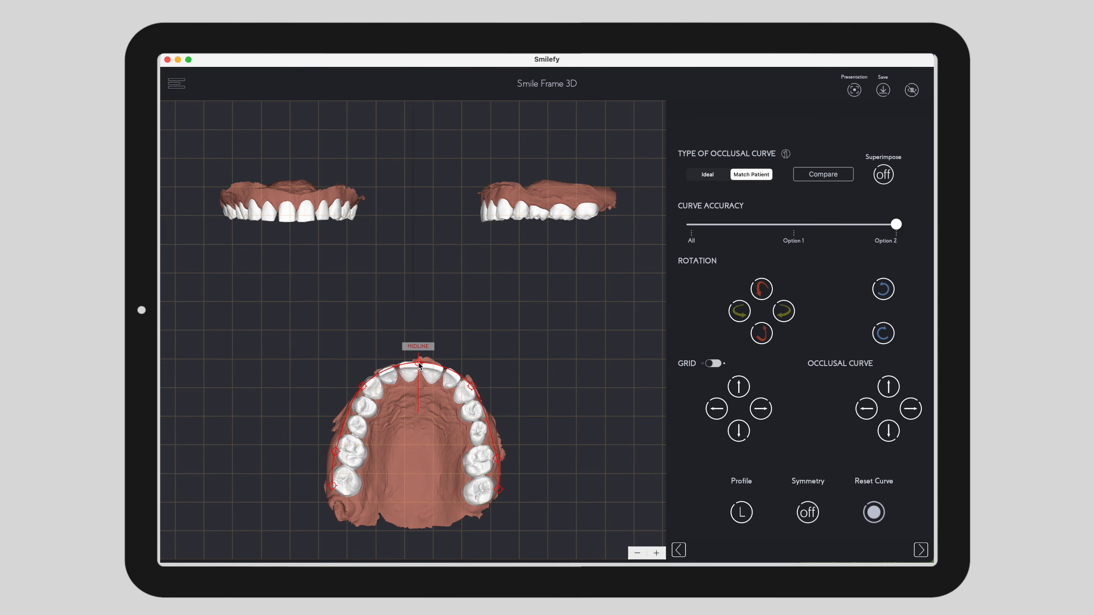
left_click_drag(423, 363, 425, 364)
left_click(788, 315)
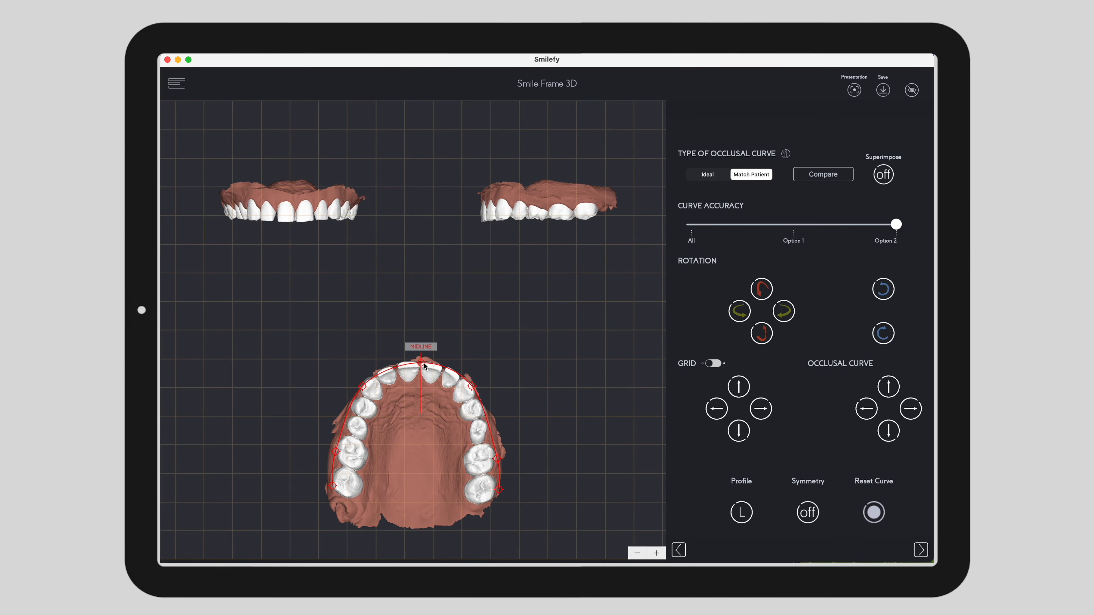
left_click_drag(421, 364, 419, 364)
Step: Fit the occlusal curve's control points to the canines and molars, toggle Symmetry, and continue to the 3D design
left_click_drag(472, 387, 471, 389)
left_click_drag(499, 494, 488, 459)
left_click_drag(336, 452, 345, 452)
left_click_drag(365, 387, 371, 383)
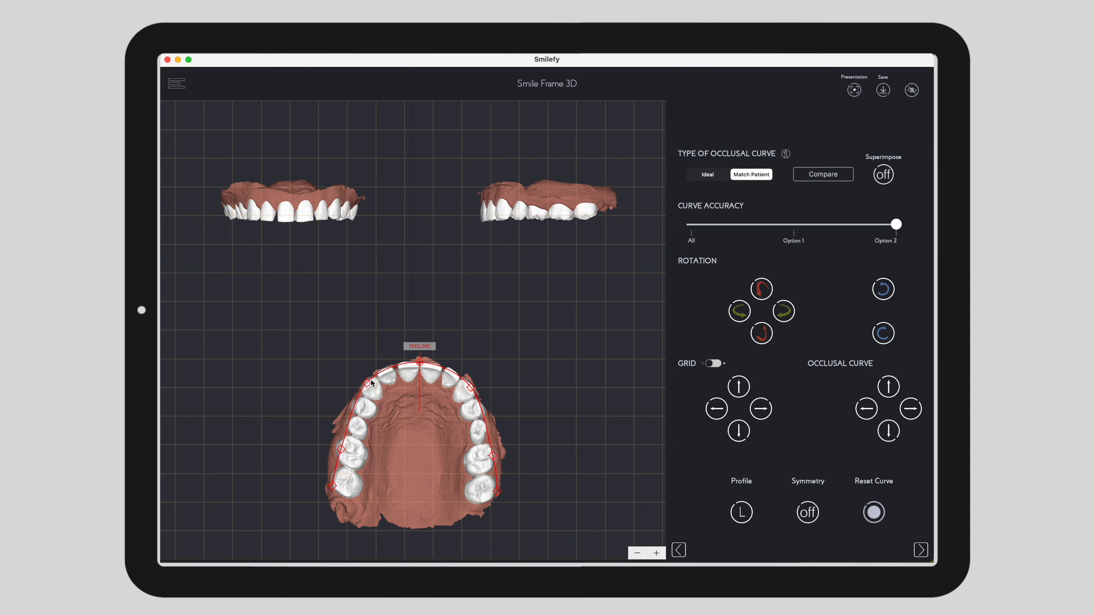
left_click(809, 518)
left_click_drag(367, 381, 372, 381)
left_click(921, 553)
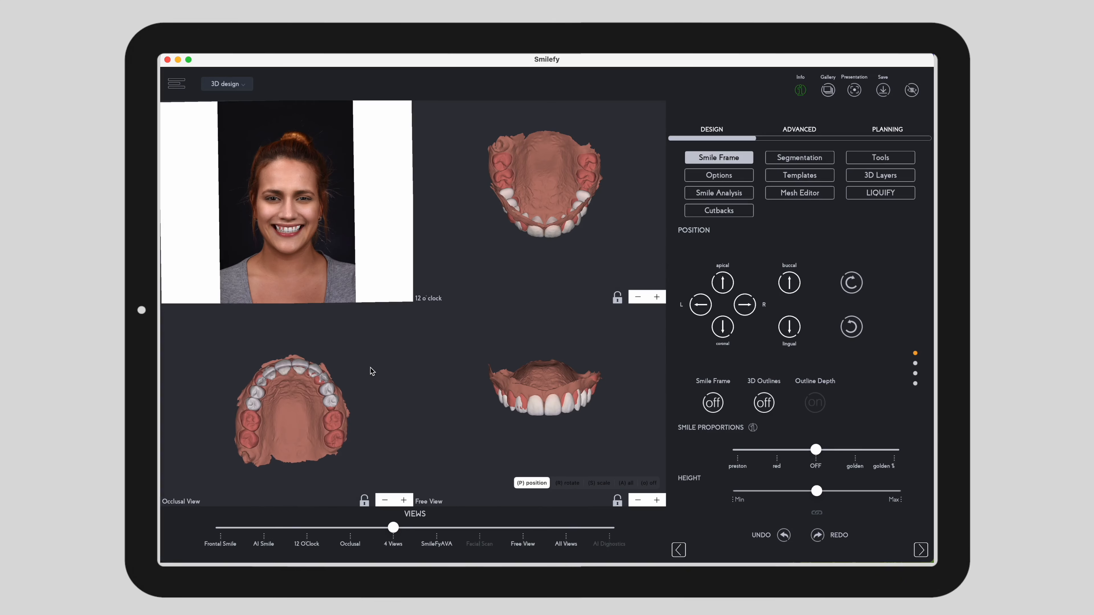
Step: Make the Maxilla model, Segments maxilla and Maxilla Design layers fully transparent
scroll(372, 361, "up", 10)
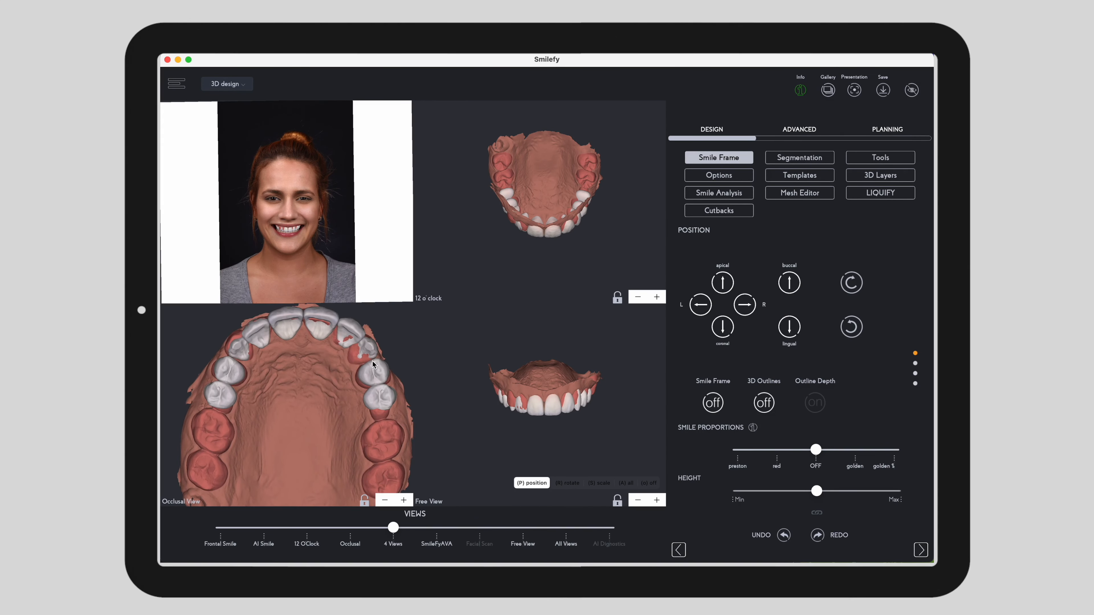
right_click_drag(398, 334, 375, 395)
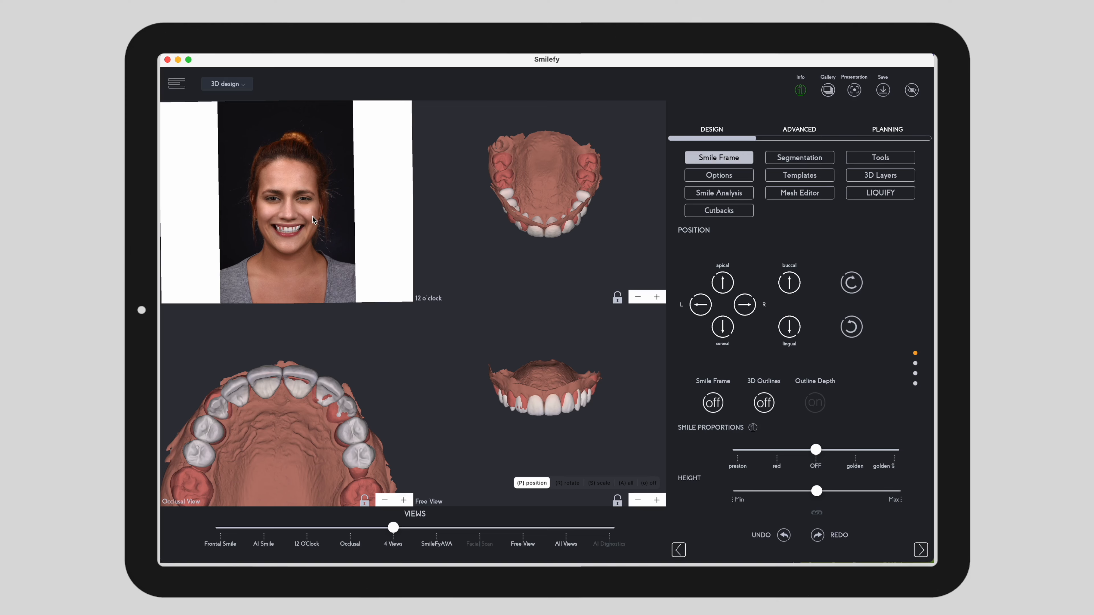
scroll(312, 215, "up", 10)
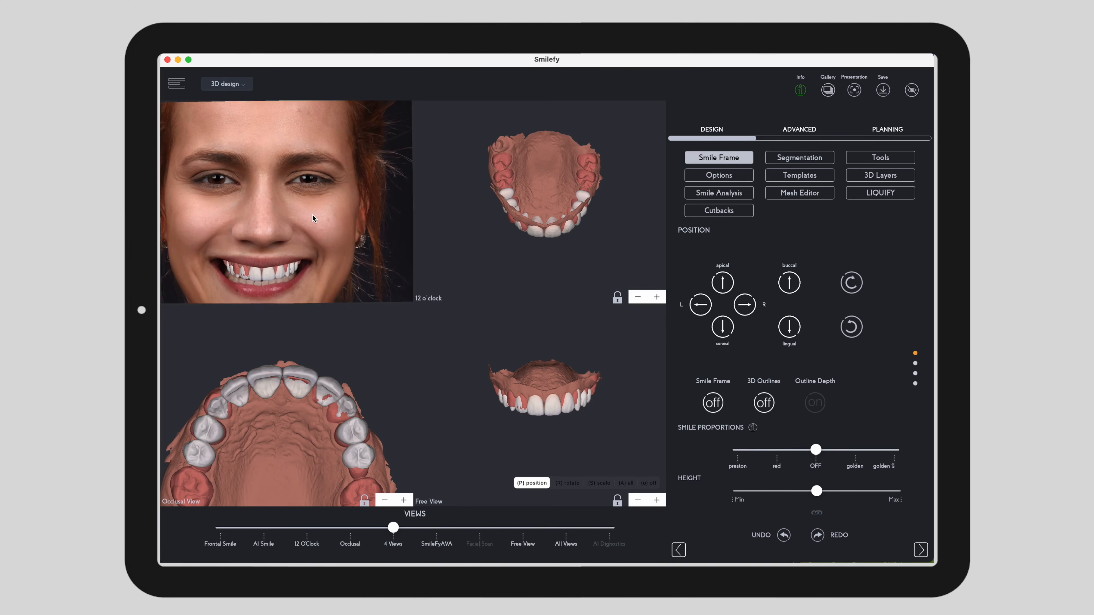
scroll(312, 217, "down", 5)
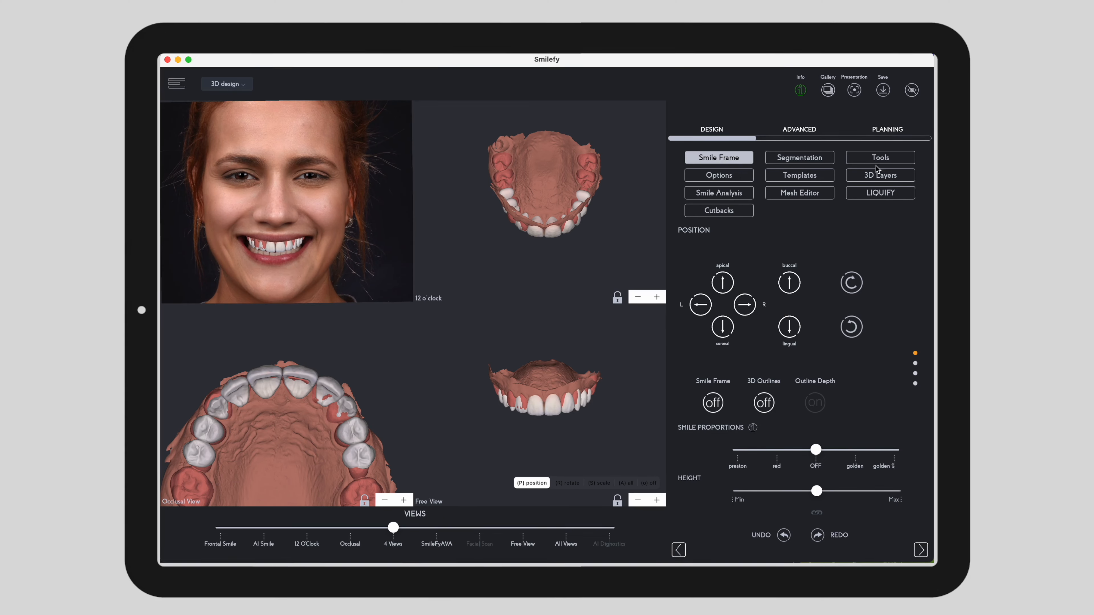
left_click(874, 175)
left_click_drag(855, 355, 744, 354)
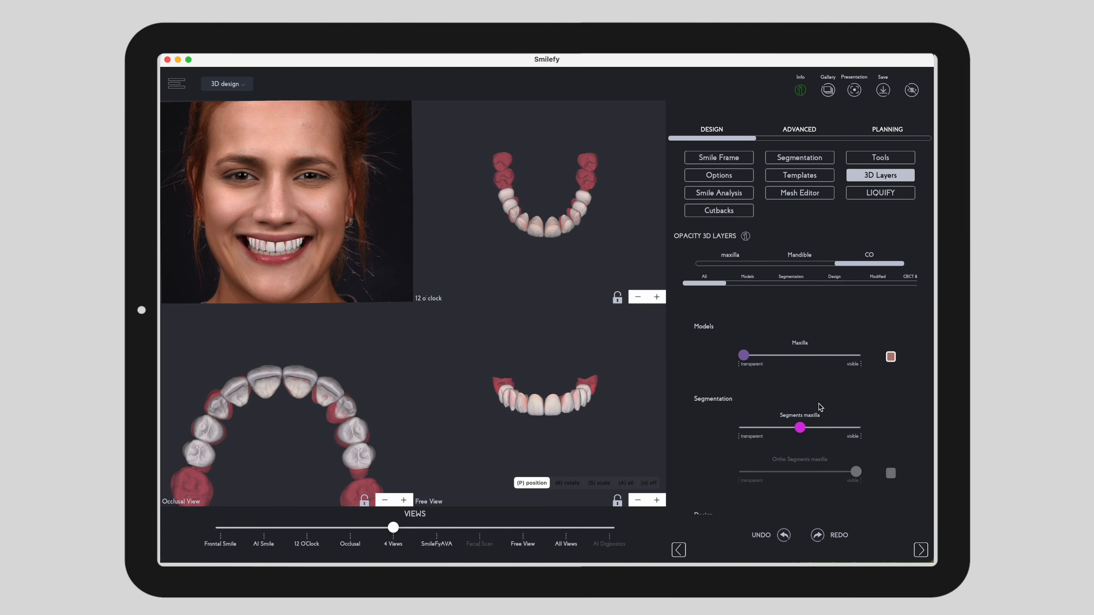
left_click_drag(801, 428, 690, 430)
scroll(825, 420, "down", 8)
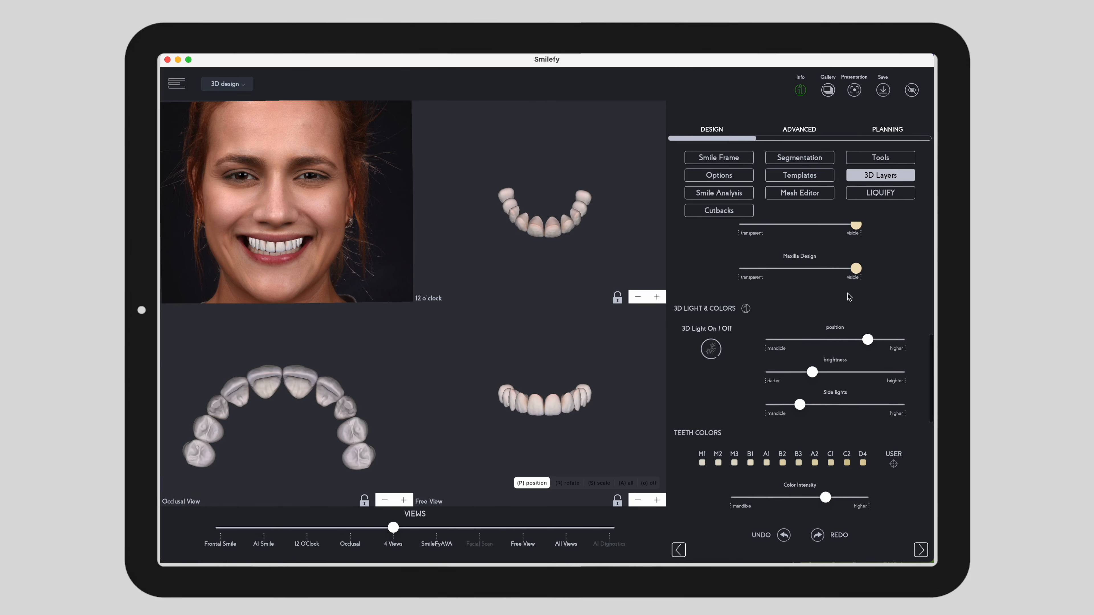
left_click_drag(856, 268, 743, 268)
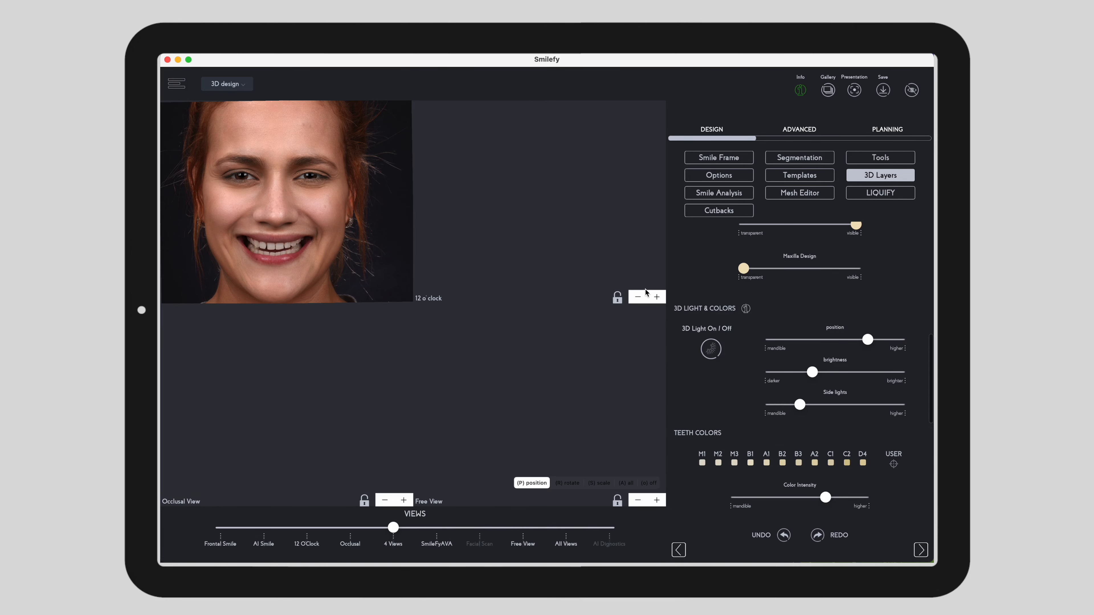
Step: Turn on Ortho Simulation for the segmented teeth and color the maxilla ortho segments green
left_click(784, 158)
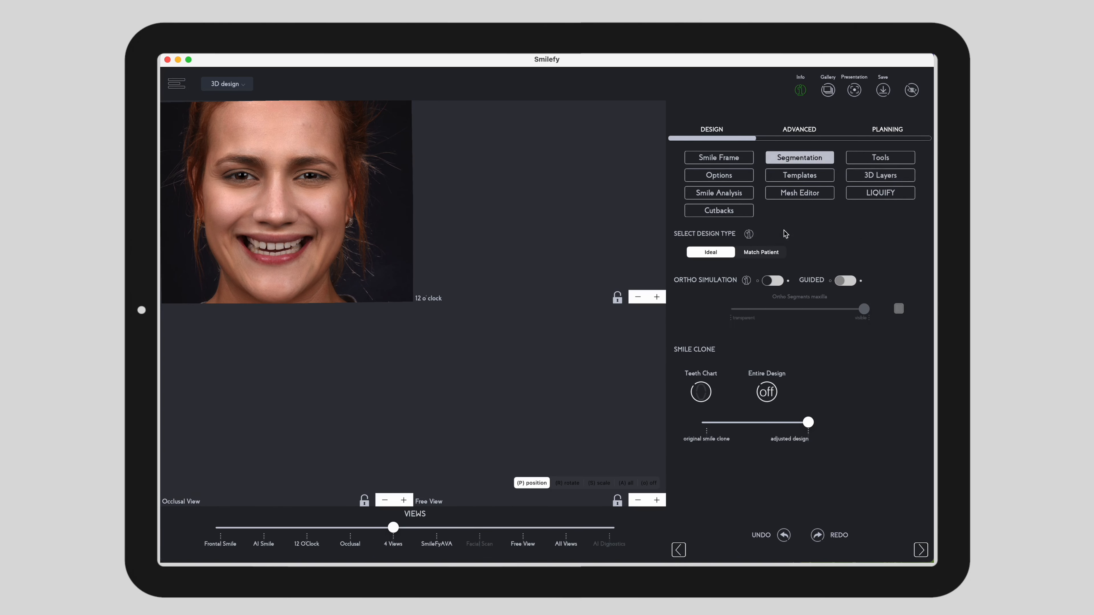
left_click(771, 281)
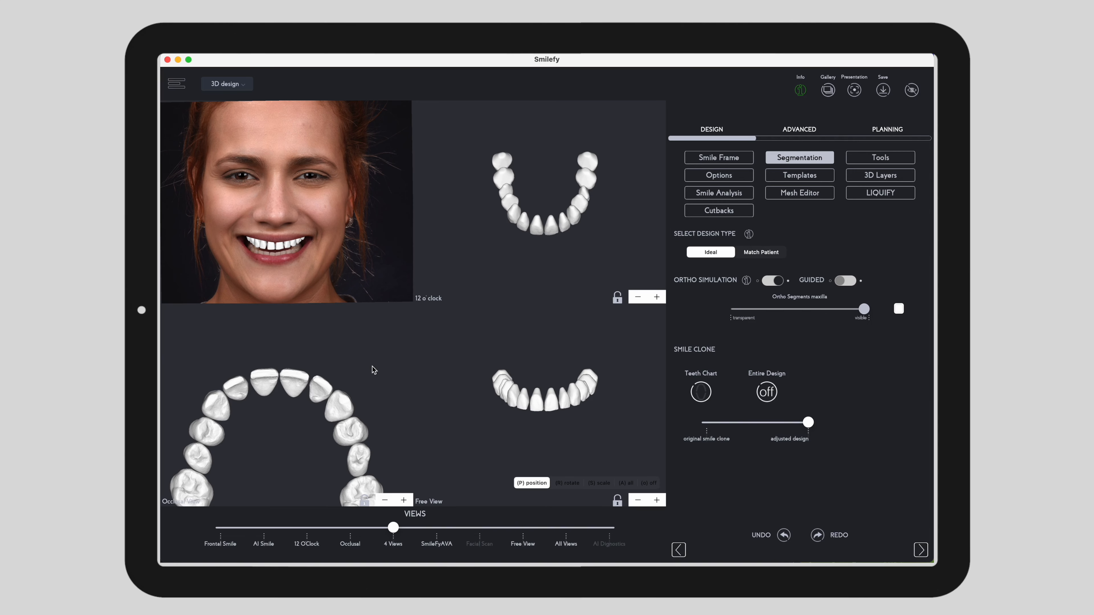
left_click_drag(373, 367, 378, 336)
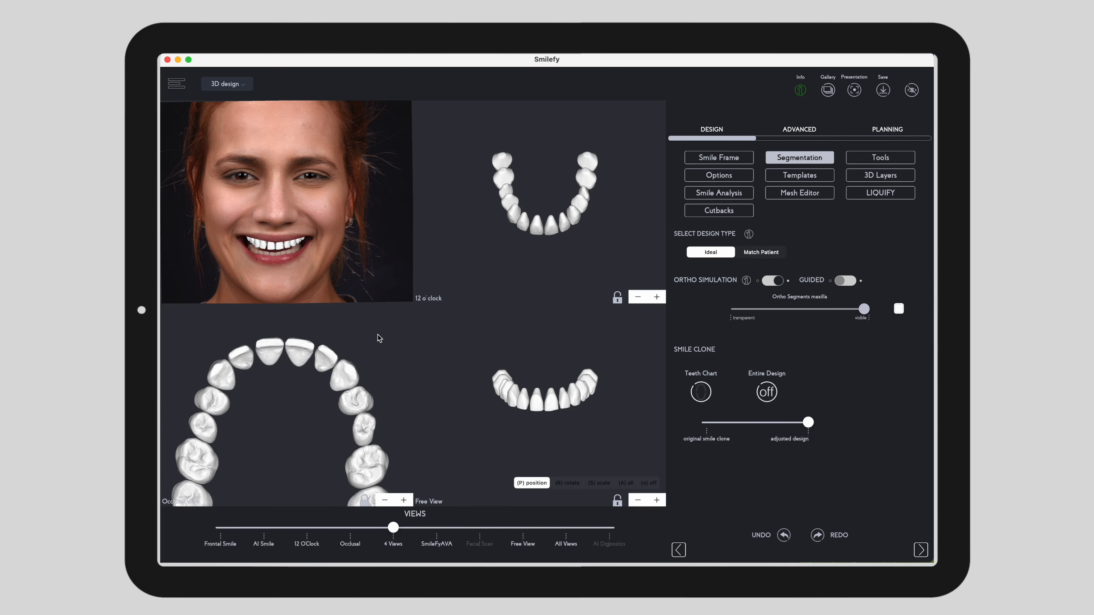
left_click(898, 308)
left_click(718, 484)
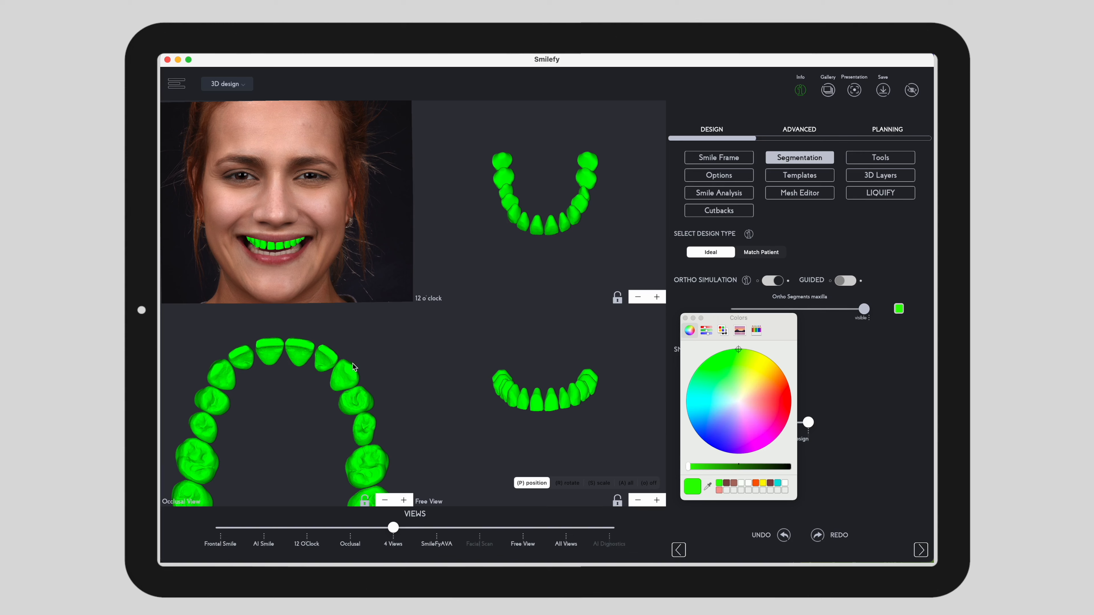
Step: Rotate the ortho segments of both central incisors in the occlusal view to line them up with the arch curve
left_click(376, 354)
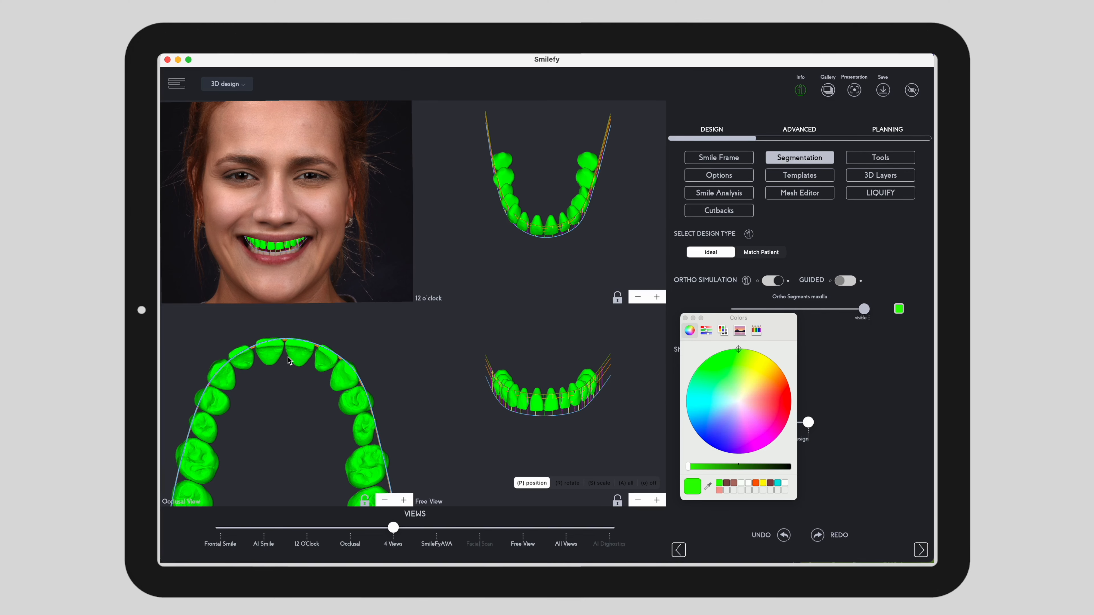
left_click(271, 354)
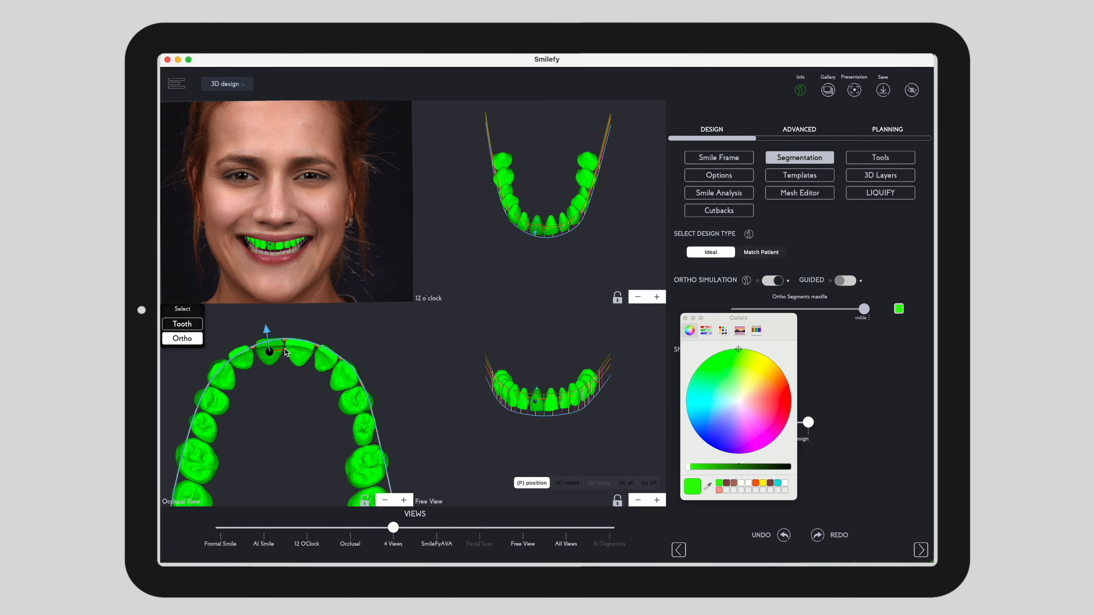
key("r")
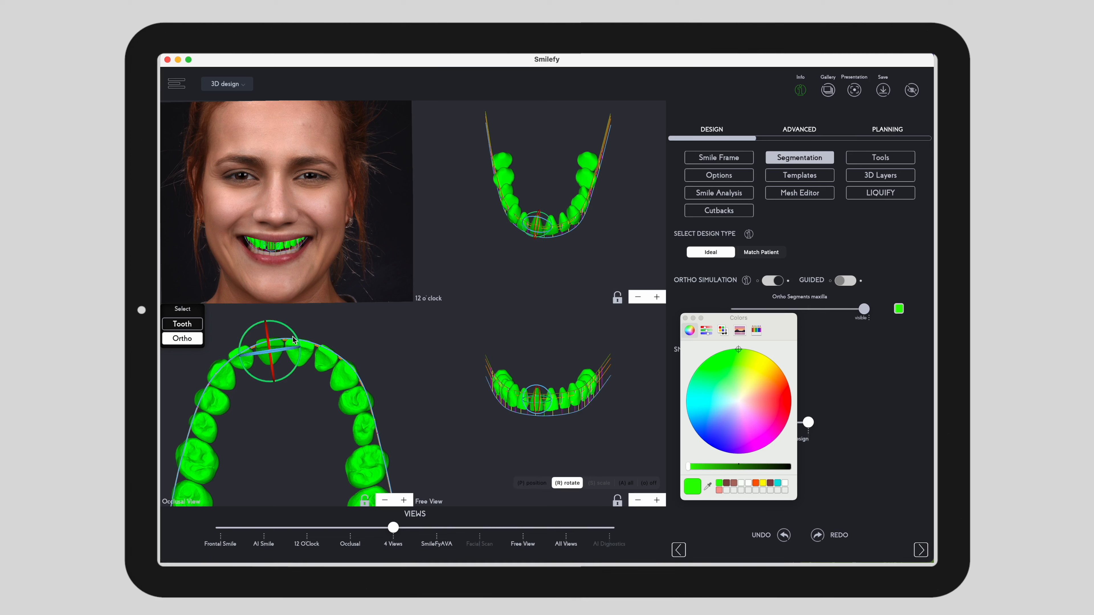
left_click_drag(295, 337, 279, 316)
left_click(304, 348)
key("p")
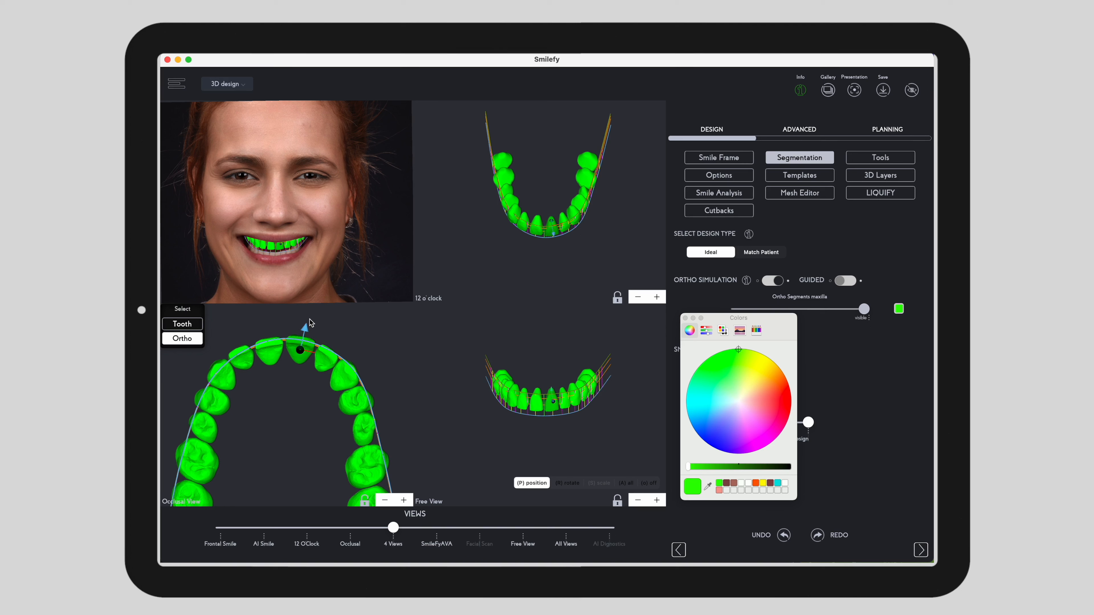
key("r")
left_click_drag(304, 335, 302, 344)
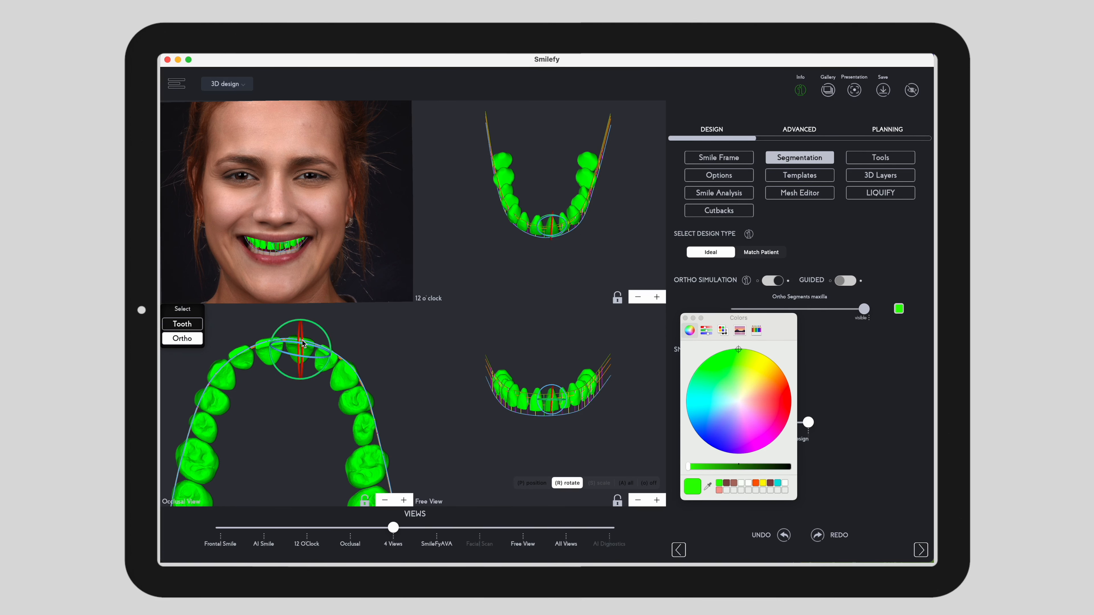
Step: Adjust the rotation of the lateral incisor, canine and first premolar on the arch's right side in the occlusal view, and reposition the premolar
left_click(336, 361)
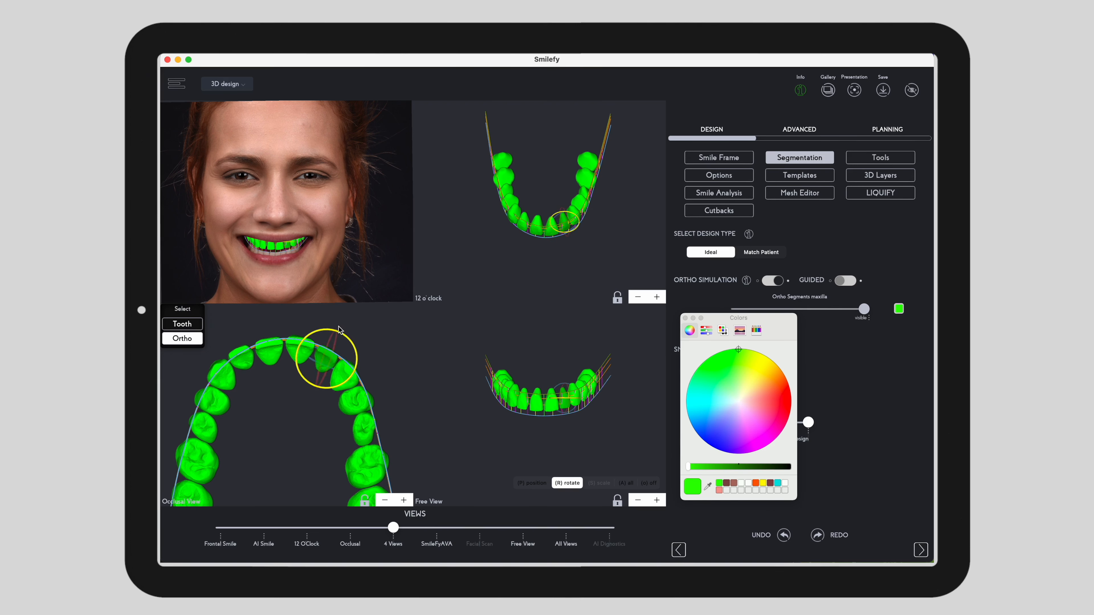
left_click(352, 385)
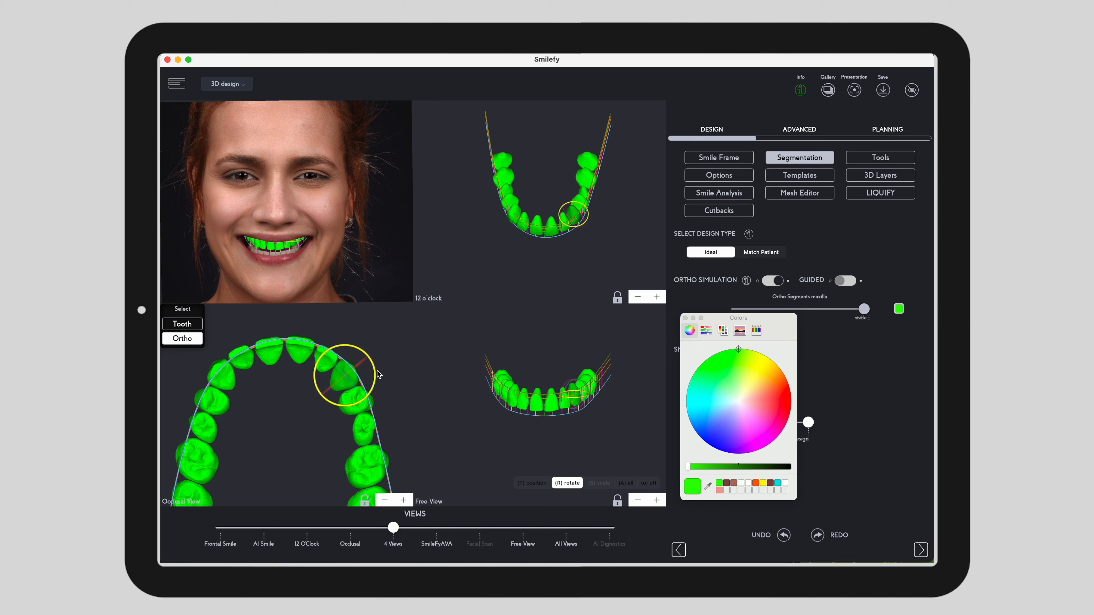
left_click(359, 405)
left_click_drag(358, 407, 382, 444)
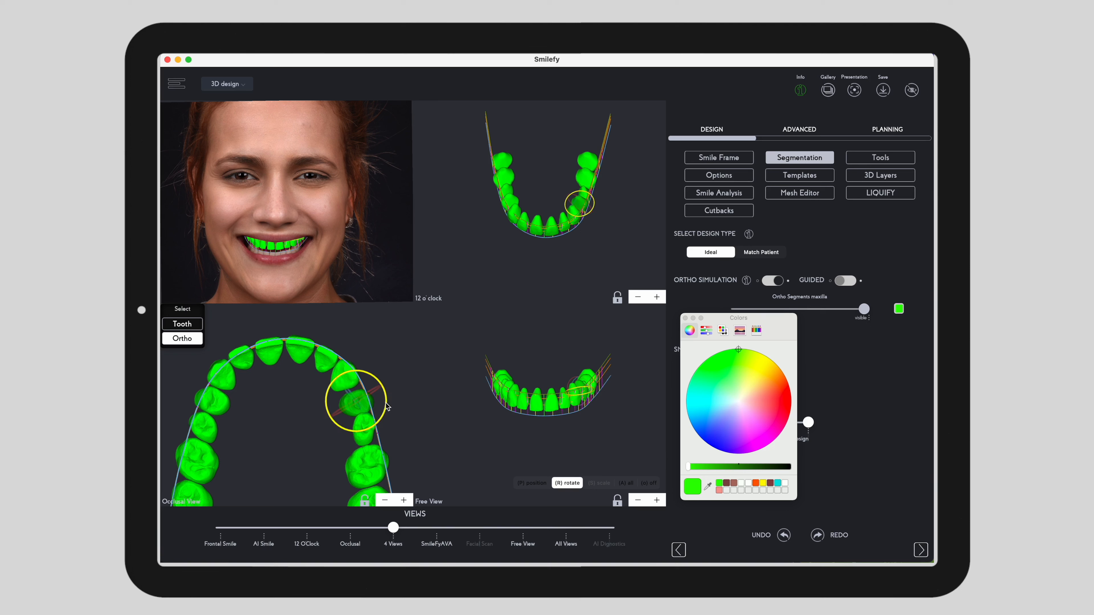
key("p")
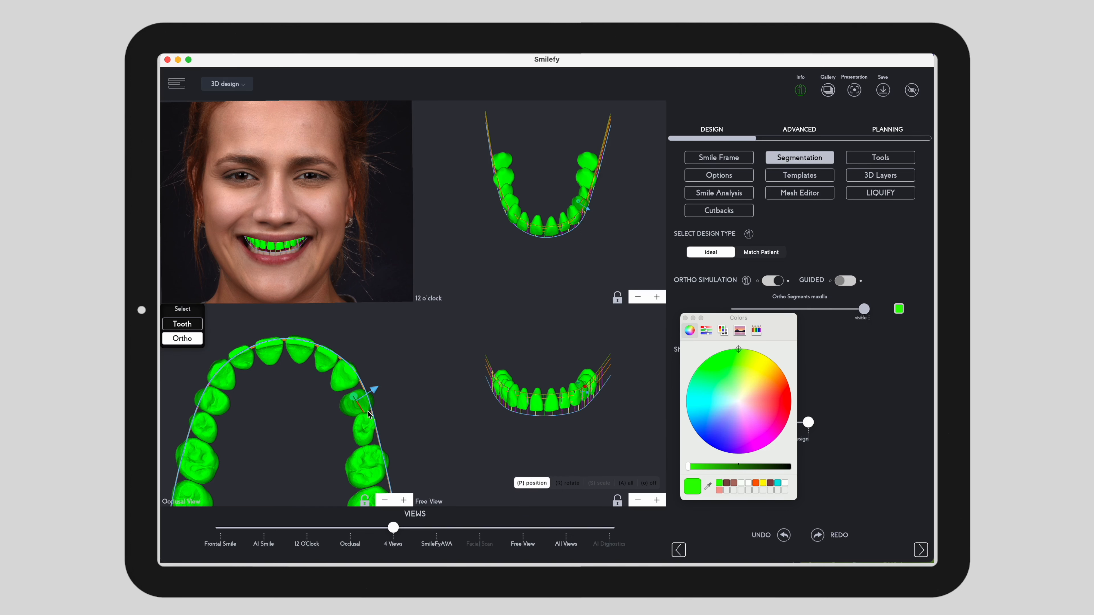
left_click_drag(363, 413, 355, 402)
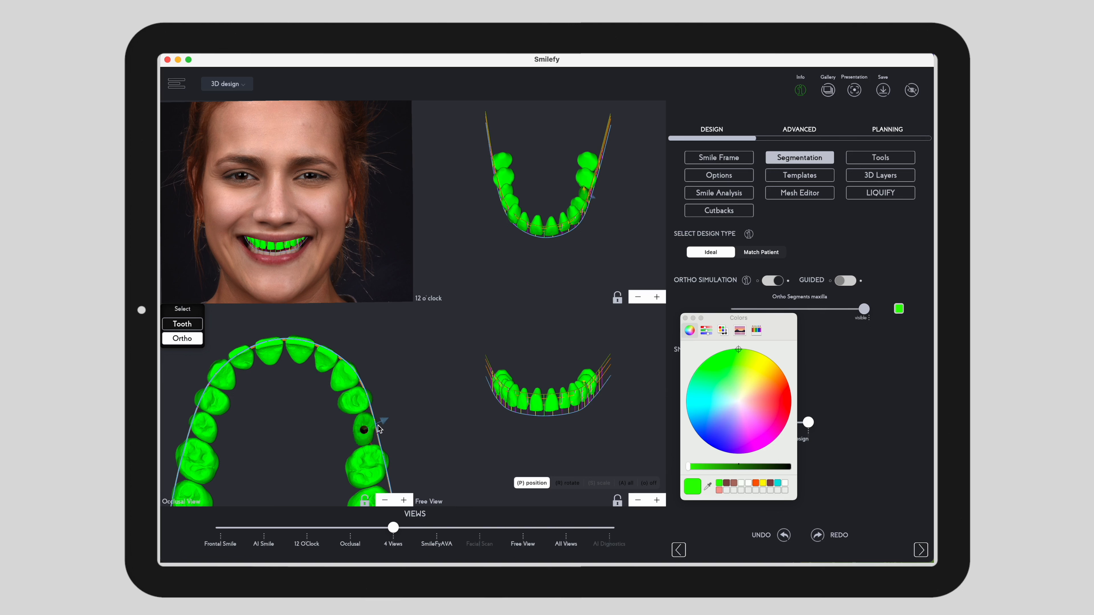
Step: Rotate the second premolar on the right side of the occlusal view's arch into line and adjust its position
key("r")
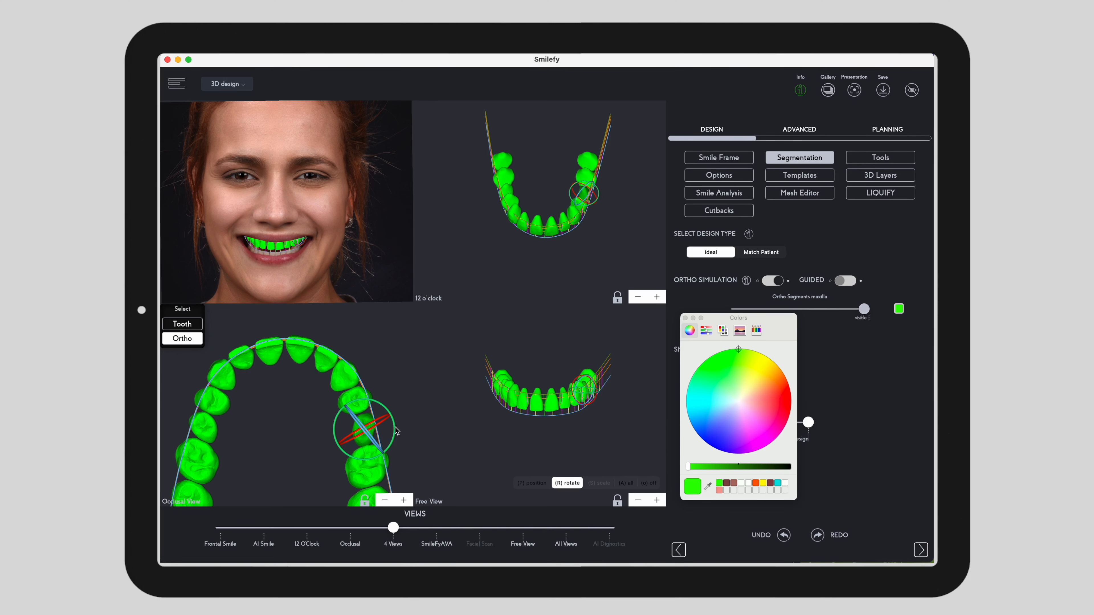
left_click_drag(396, 449, 384, 480)
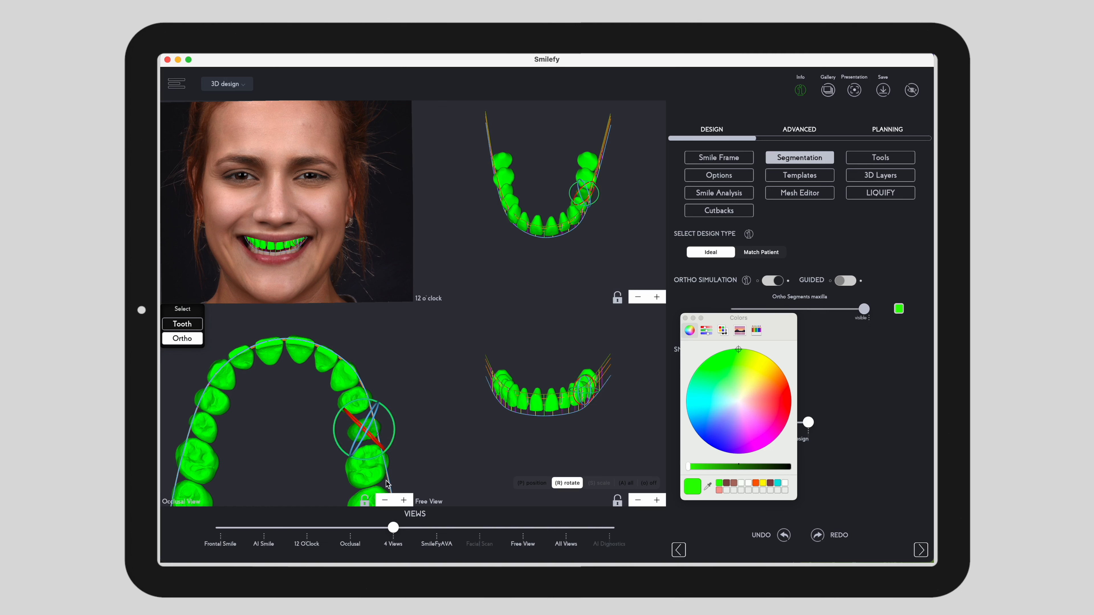
left_click(397, 437)
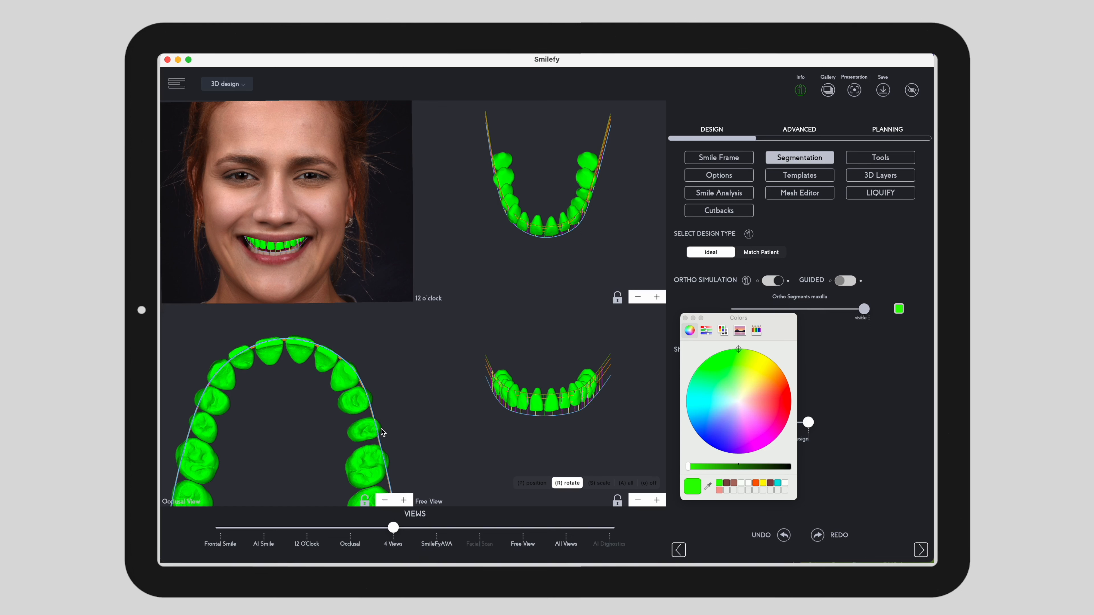
left_click(381, 432)
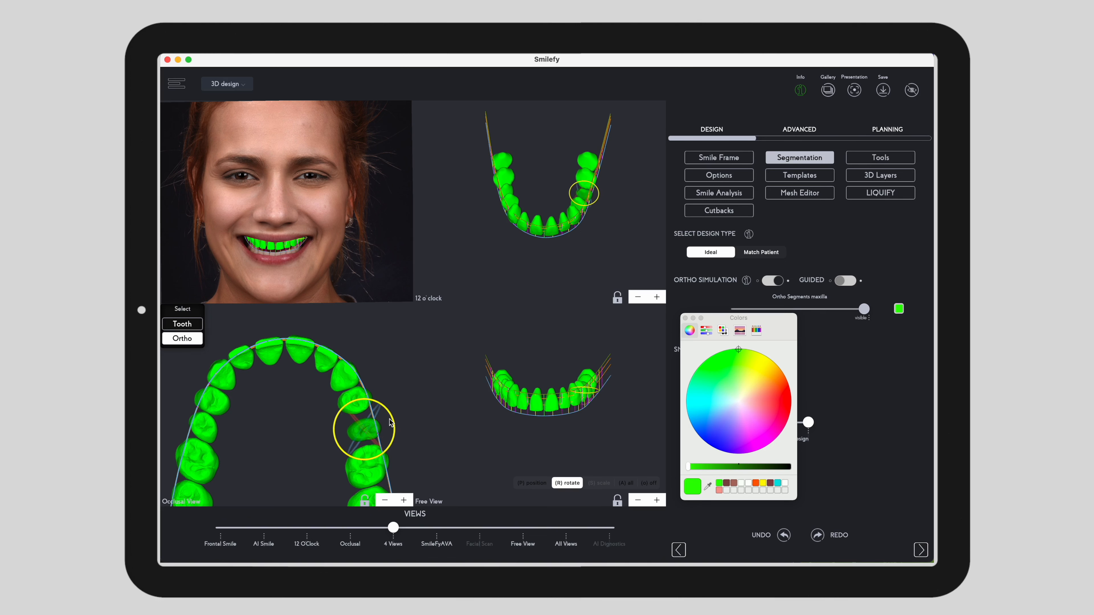
key("p")
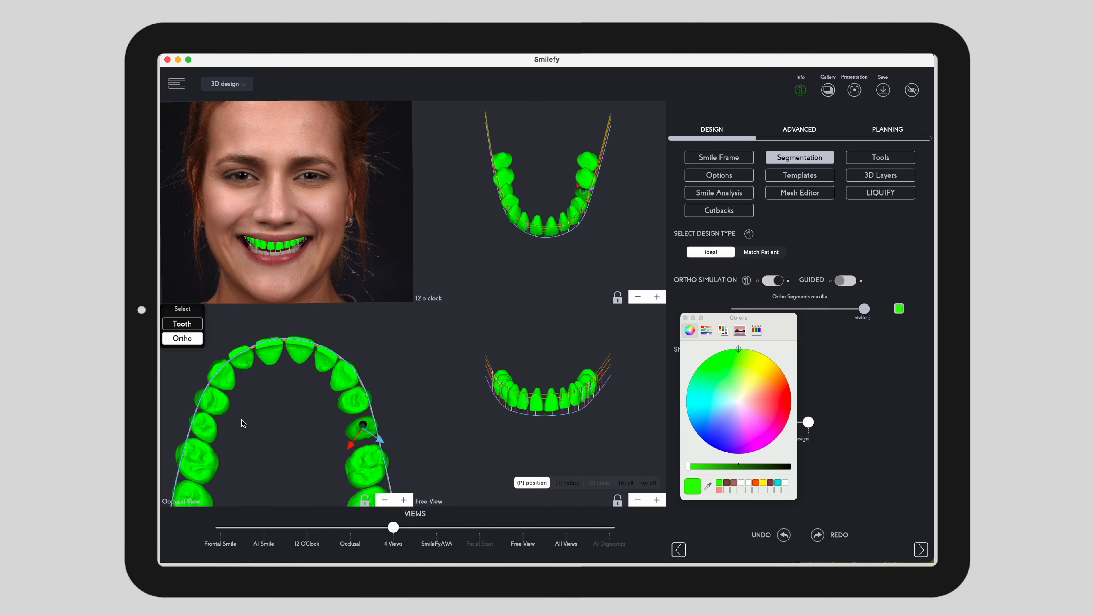
Step: Rotate the ortho segments of the second and first premolars on the left side of the occlusal view into line with the arch curve
left_click(210, 428)
key("r")
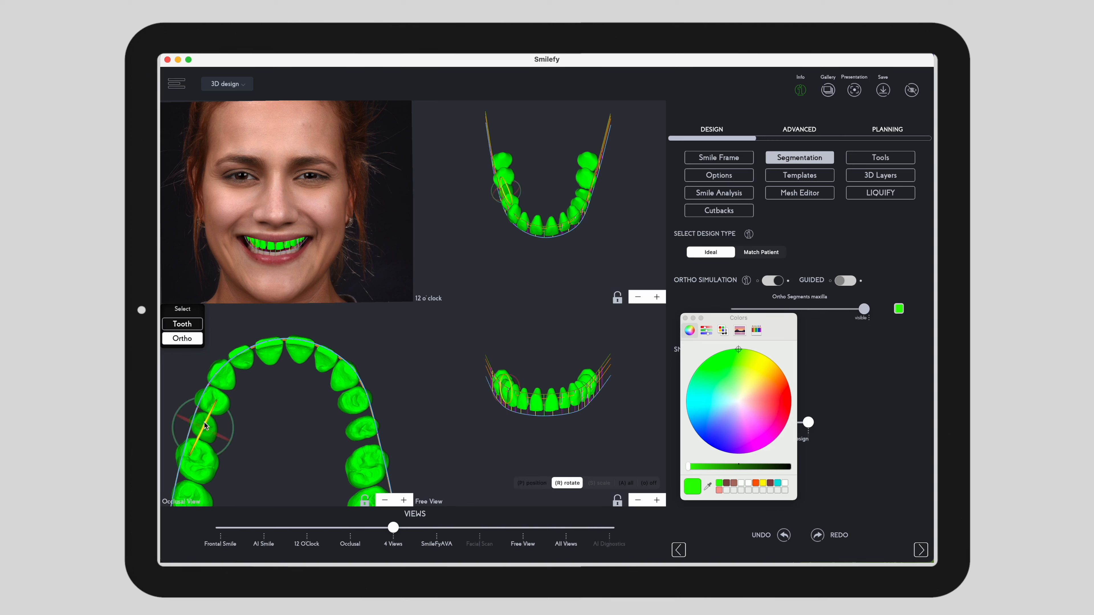
left_click_drag(207, 425, 220, 397)
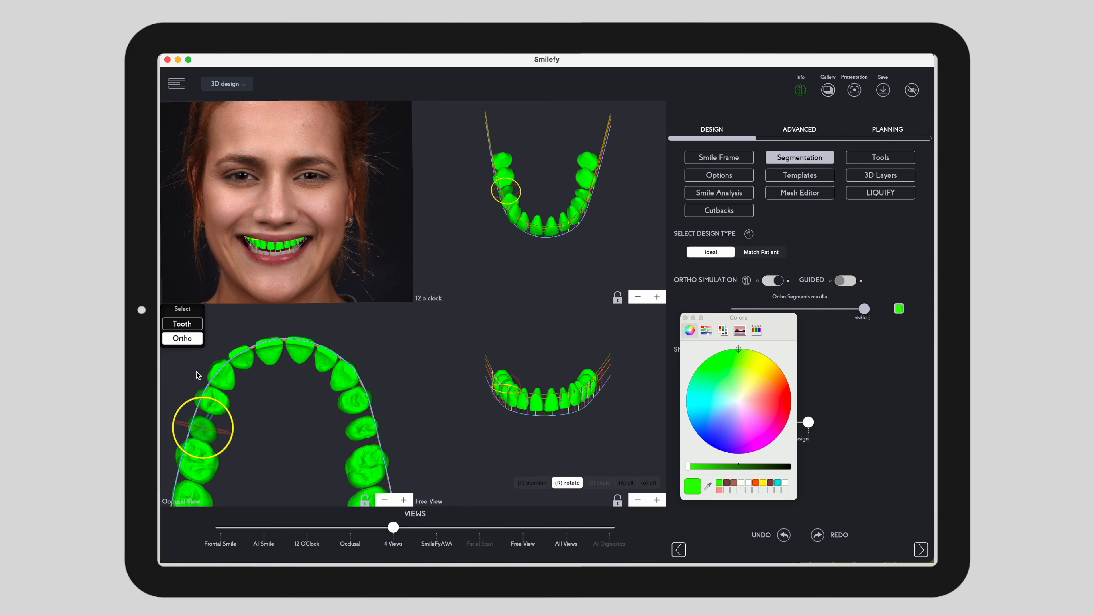
key("p")
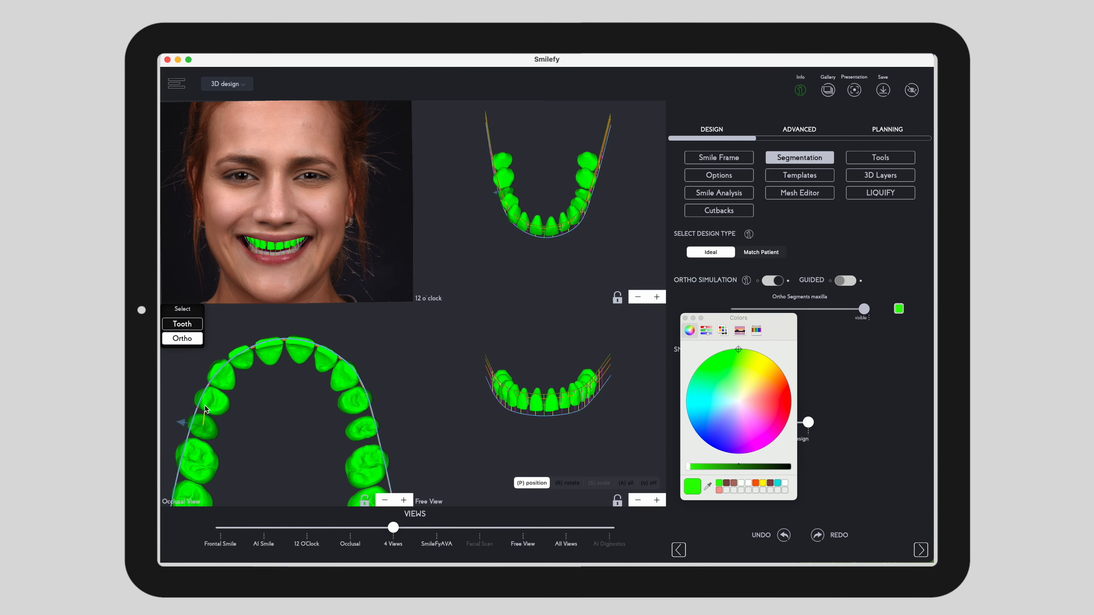
left_click(213, 404)
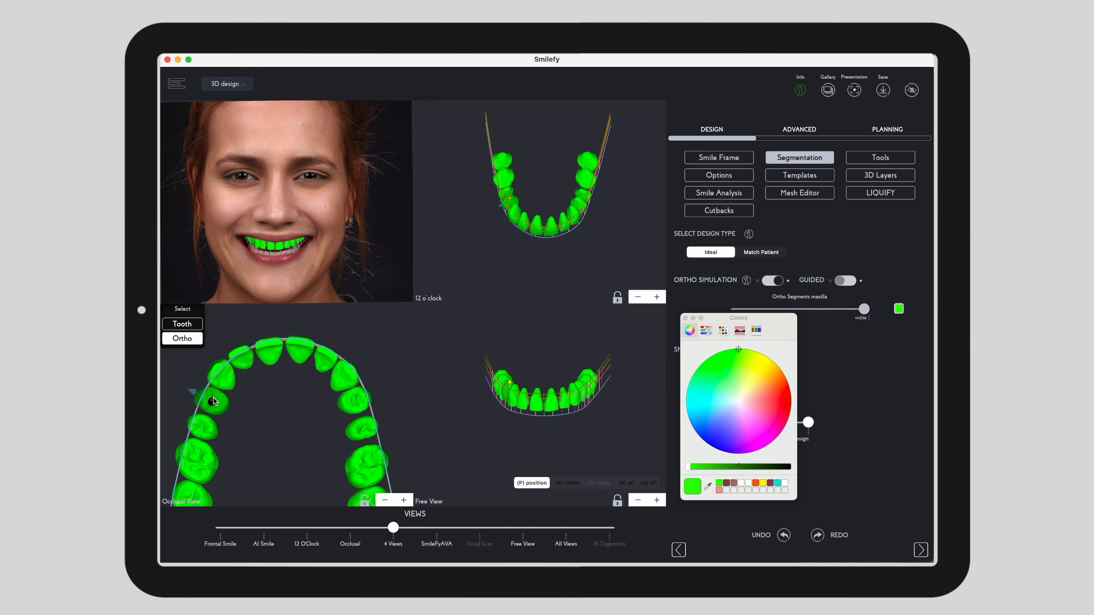
key("r")
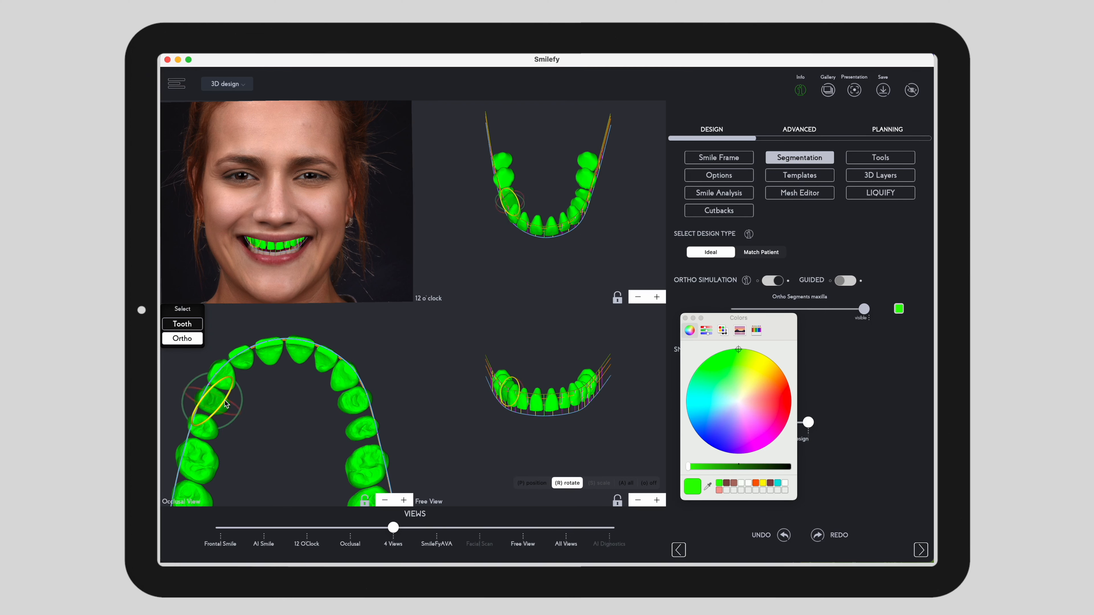
left_click_drag(216, 421, 235, 377)
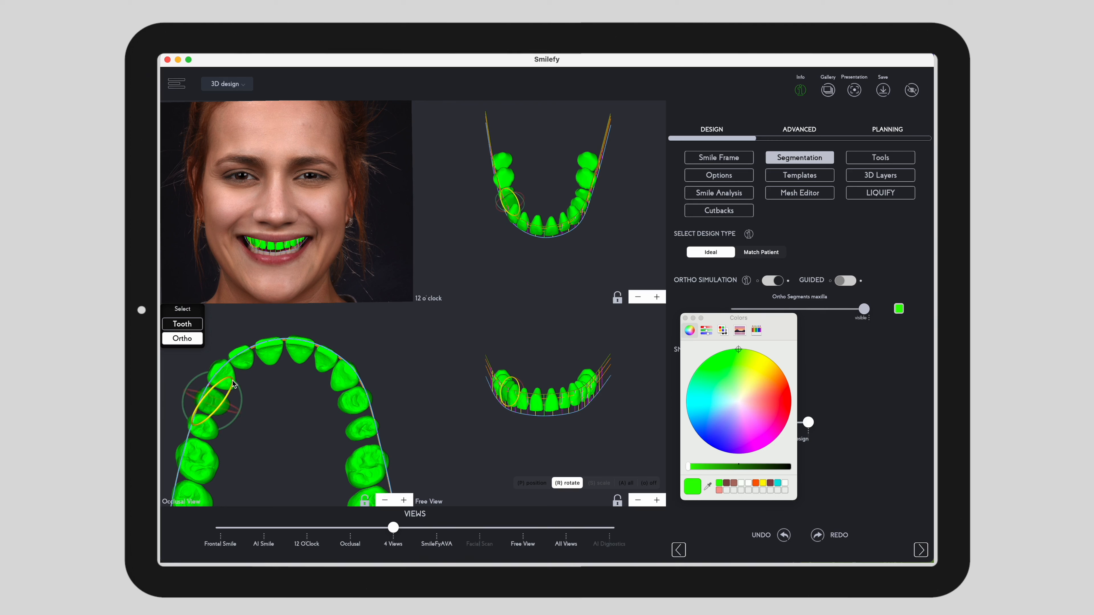
Step: Adjust the rotation and position of the ortho segments of the canine and lateral incisor on the left side of the occlusal view
left_click(233, 375)
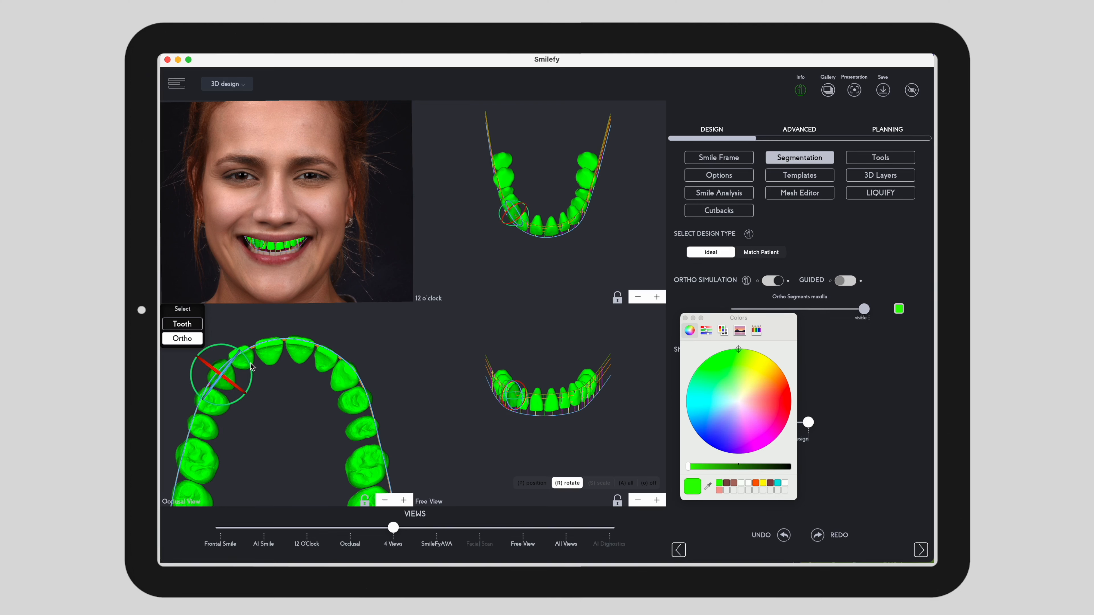
key("p")
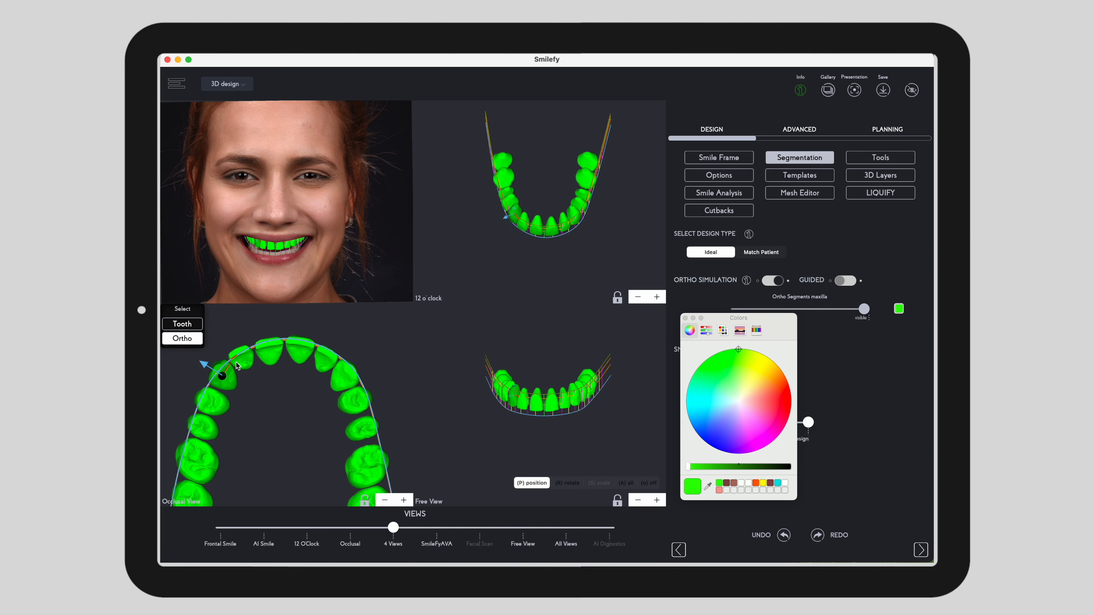
key("r")
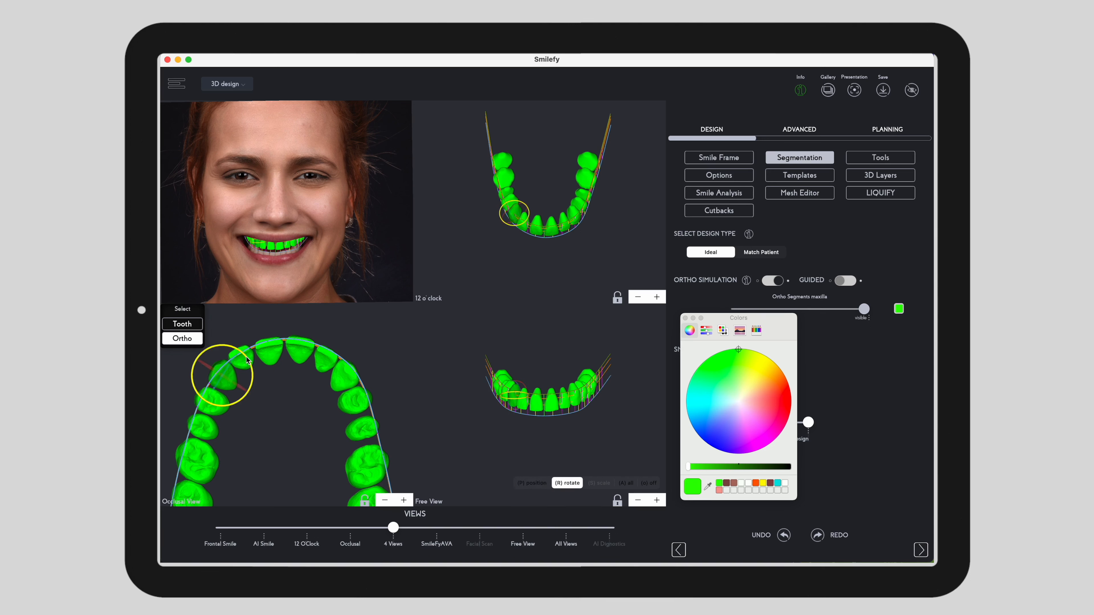
left_click(241, 361)
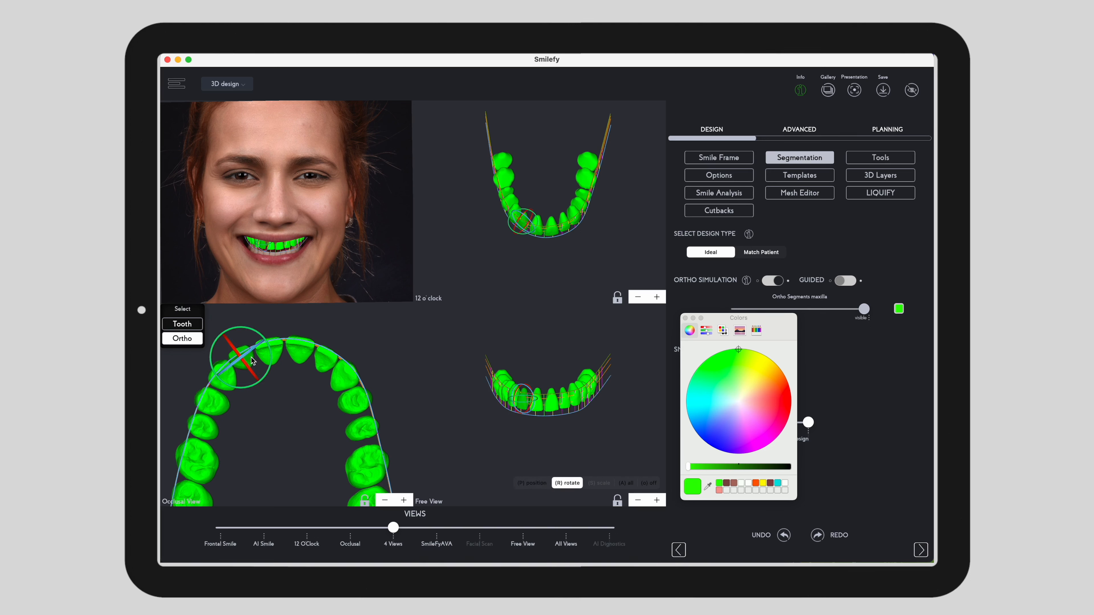
left_click_drag(241, 358, 244, 367)
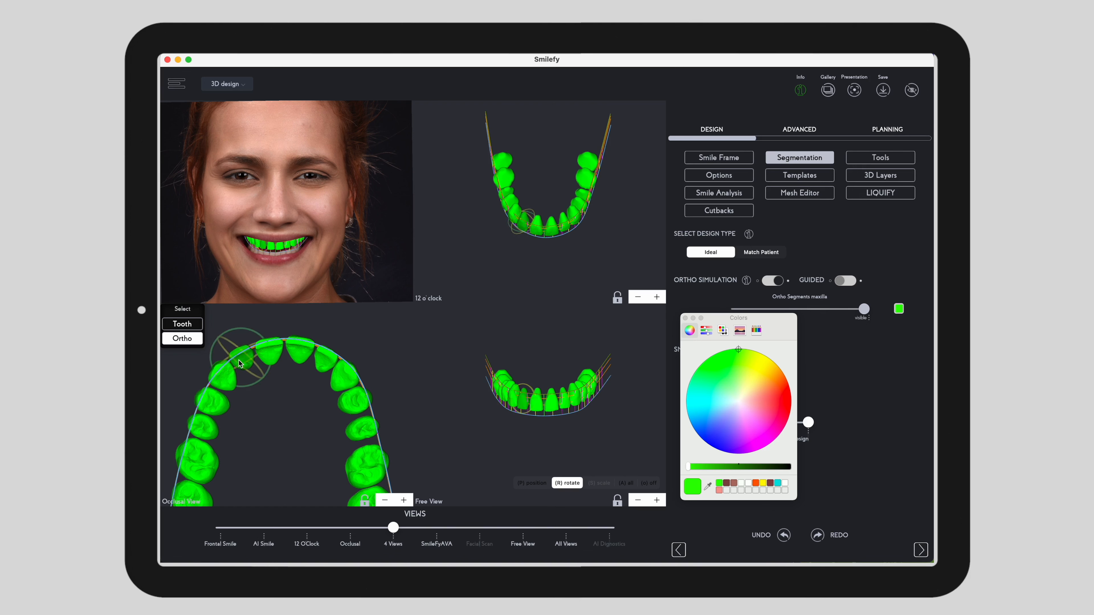
key("p")
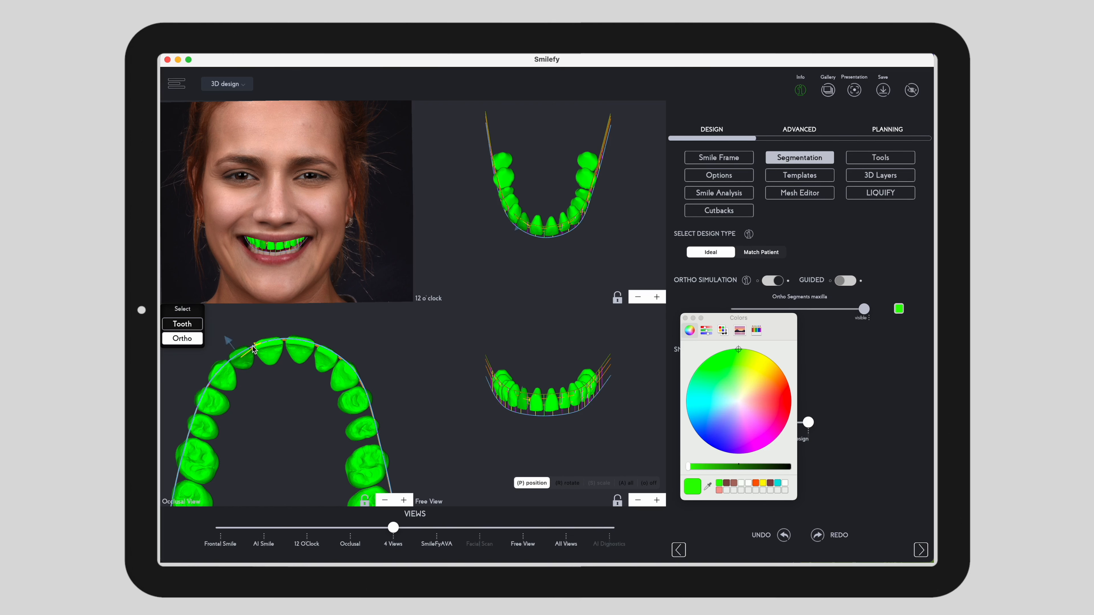
key("r")
left_click(264, 405)
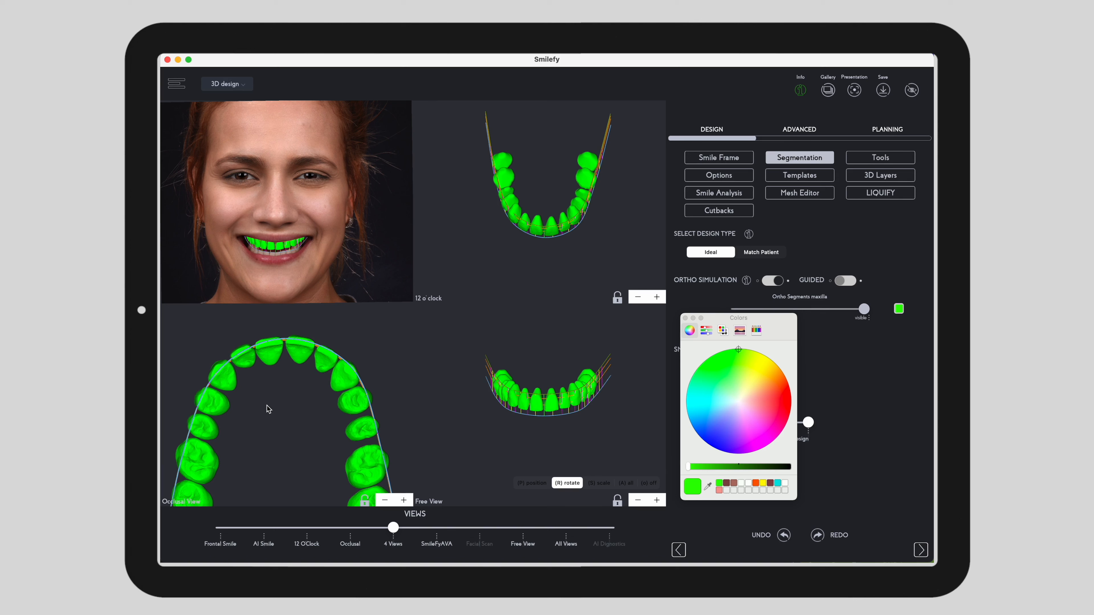
Step: Shift the ortho segments of the central incisors slightly toward the arch curve in the occlusal view
left_click_drag(566, 434, 573, 431)
left_click(302, 353)
key("p")
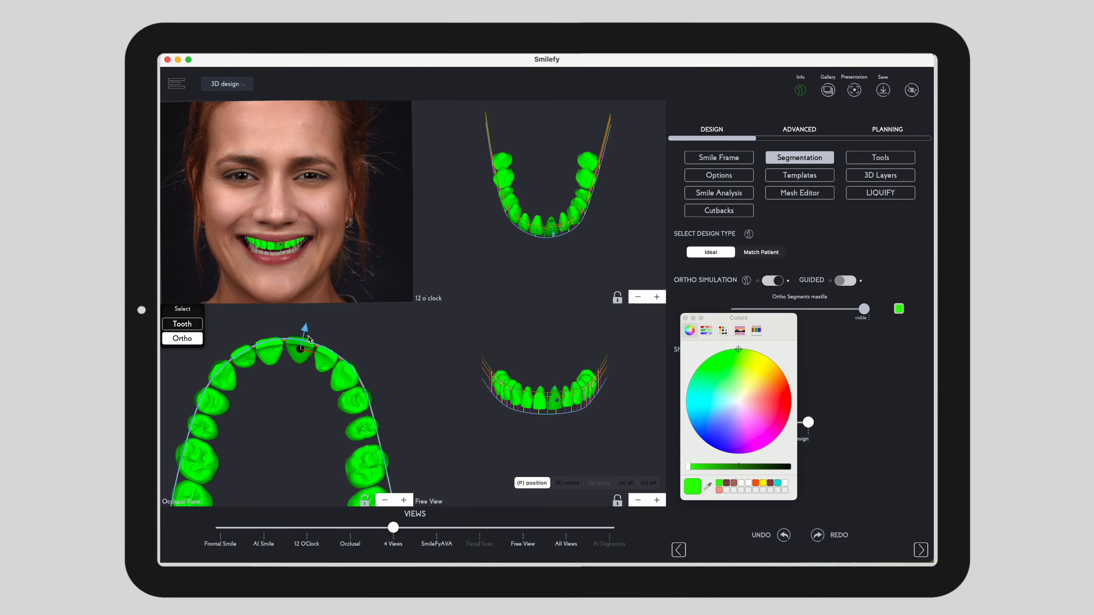
left_click_drag(305, 331, 305, 333)
left_click(280, 346)
left_click(300, 347)
left_click(369, 351)
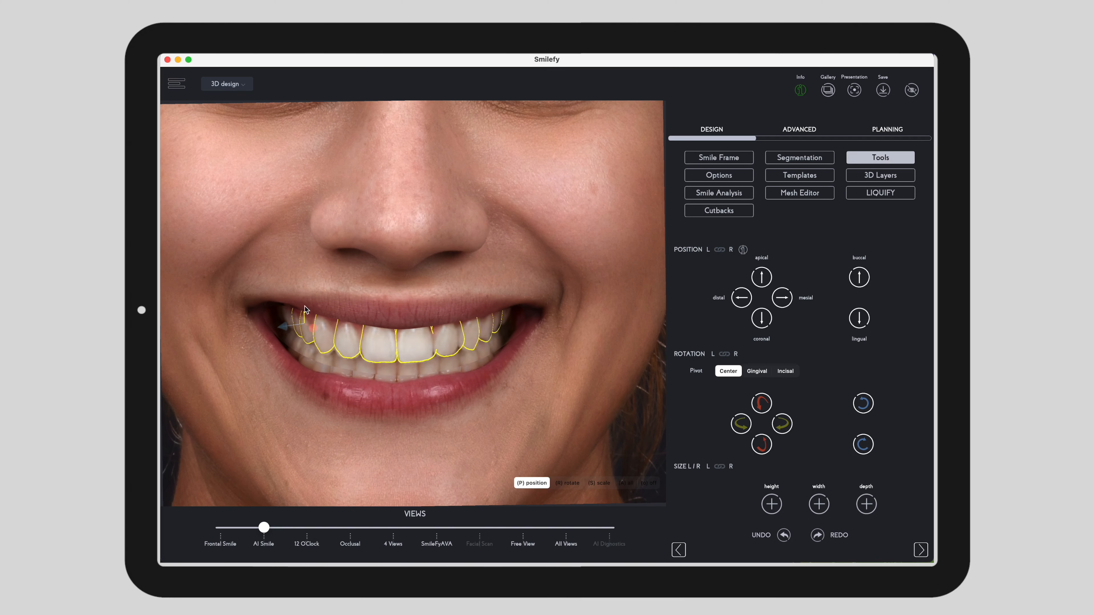
Step: Narrow the design's lateral incisor on the right of the AI Smile photo, and reflect the size of the left central incisor to its counterpart
left_click(452, 340)
key("s")
left_click_drag(469, 330, 466, 330)
left_click(379, 343)
scroll(787, 253, "up", 10)
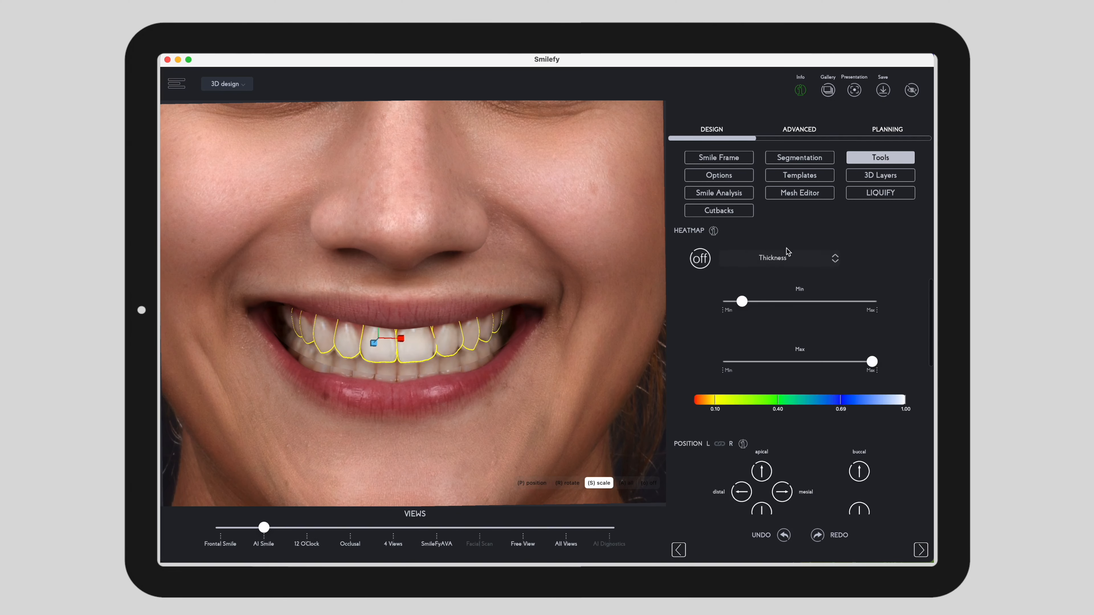
left_click(698, 277)
Step: Reflect the size of the lateral incisor on the left of the AI Smile photo to the opposite side
scroll(908, 442, "down", 5)
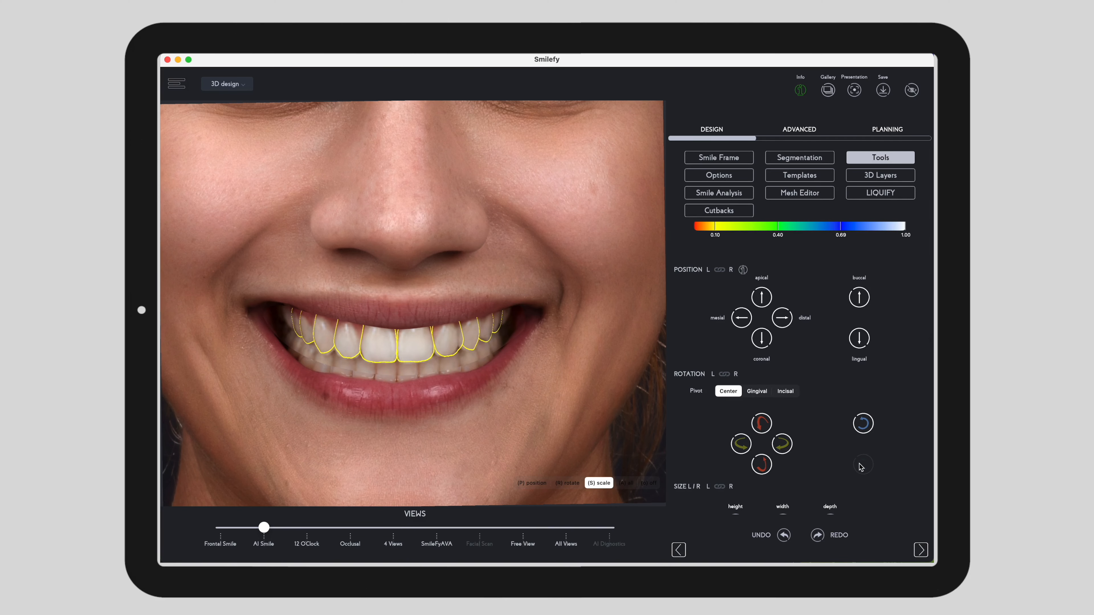
left_click(345, 350)
scroll(706, 280, "up", 10)
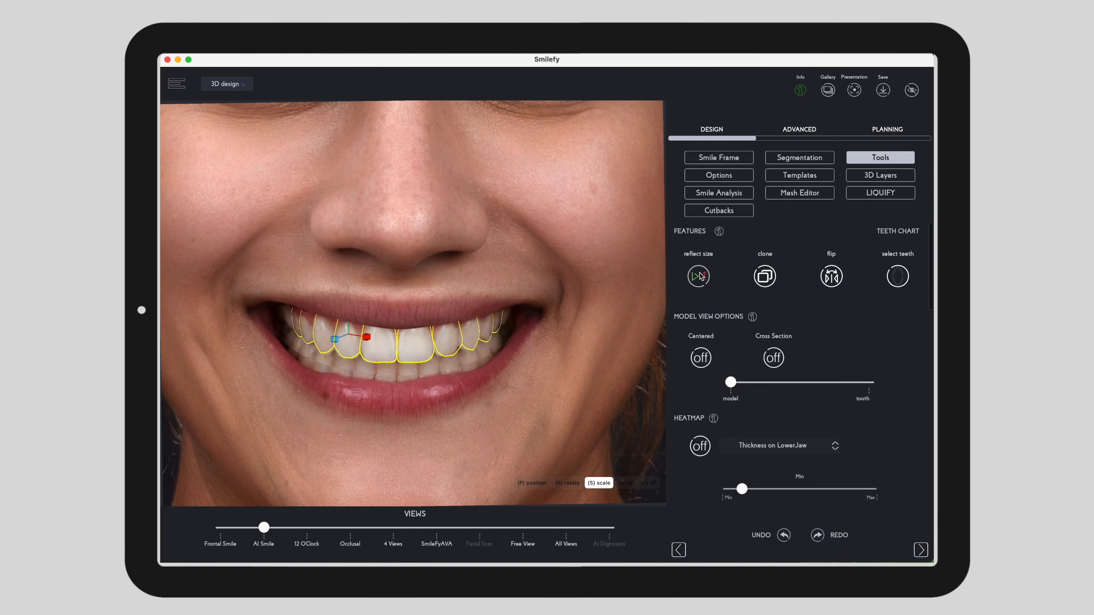
left_click(699, 276)
Step: Adjust the position of the lateral incisor and canine on the right of the AI Smile photo
left_click(449, 343)
key("r")
key("p")
left_click(470, 339)
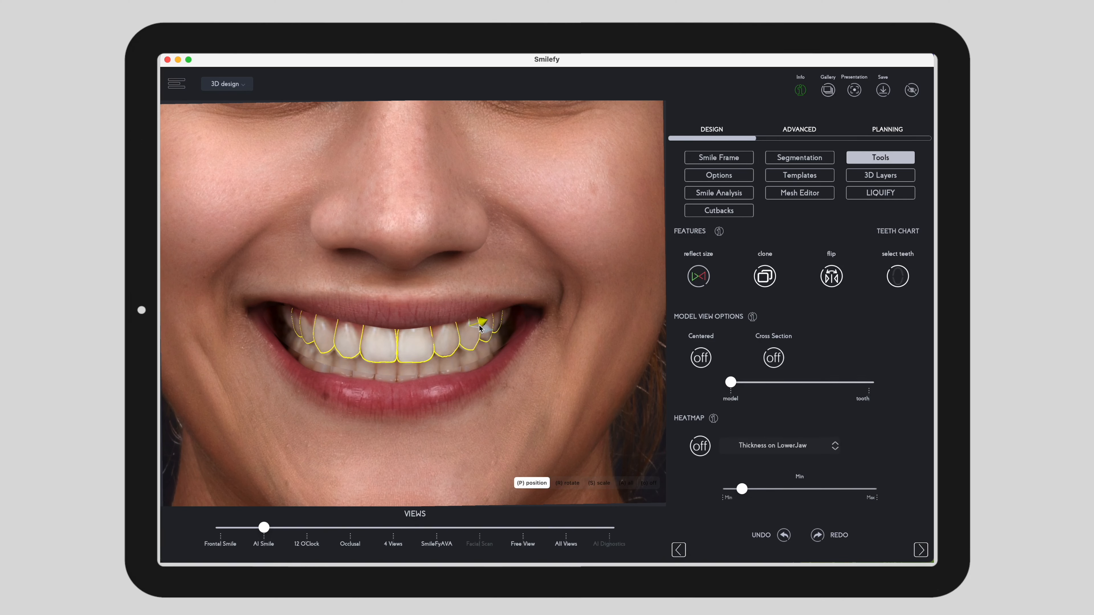
scroll(764, 323, "down", 5)
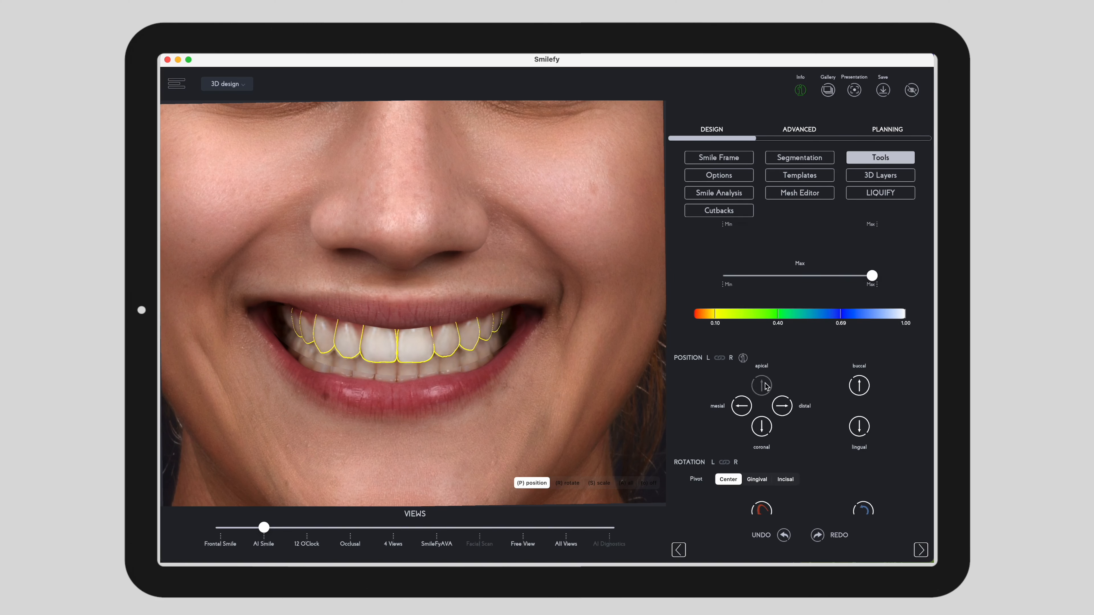
Step: Fine-tune the size and position of both central incisors on the AI Smile photo, and review the smile on the full face
left_click(382, 356)
key("s")
left_click(417, 344)
key("p")
left_click_drag(401, 340, 402, 340)
left_click(386, 345)
left_click(418, 344)
scroll(799, 366, "up", 5)
left_click(417, 344)
scroll(436, 340, "down", 10)
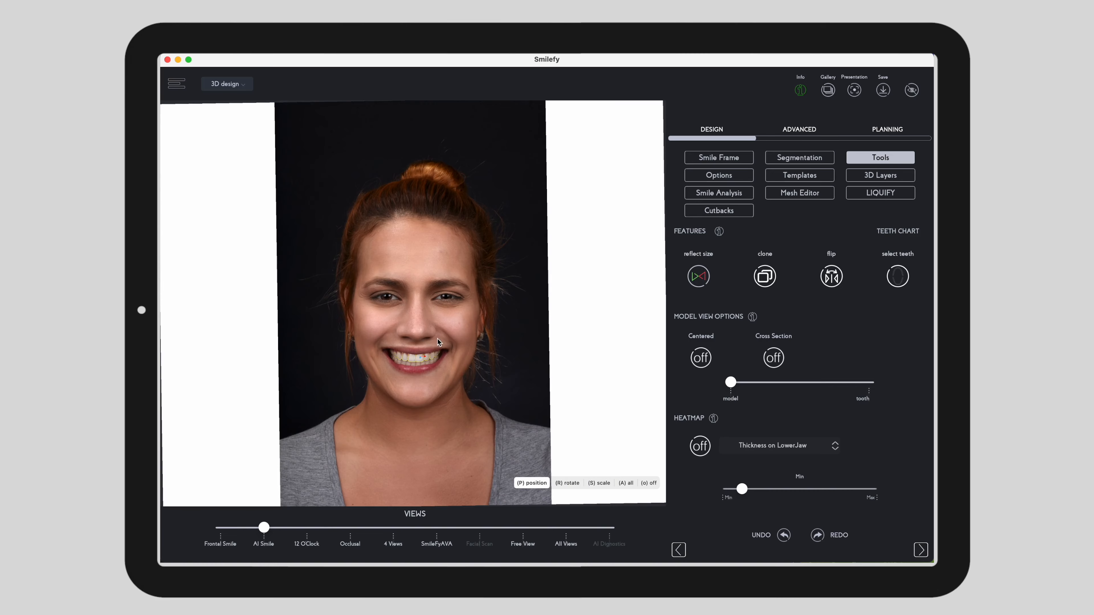
scroll(427, 359, "up", 8)
scroll(451, 416, "down", 5)
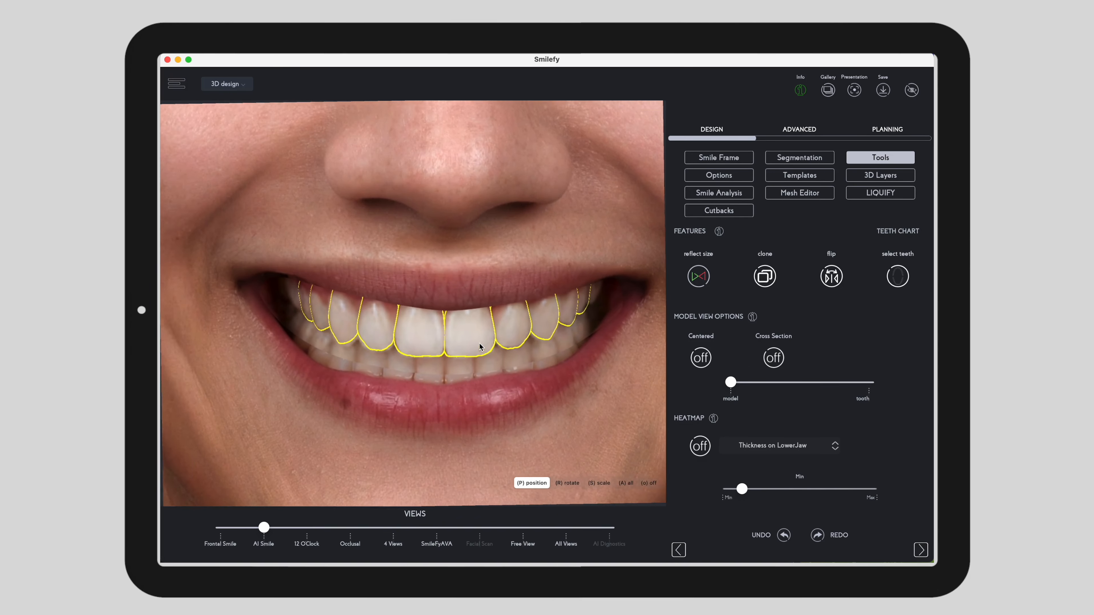
Step: Turn off the 3D outlines and make the maxilla ortho segments fully visible in the 3D layers
left_click(719, 157)
left_click(764, 401)
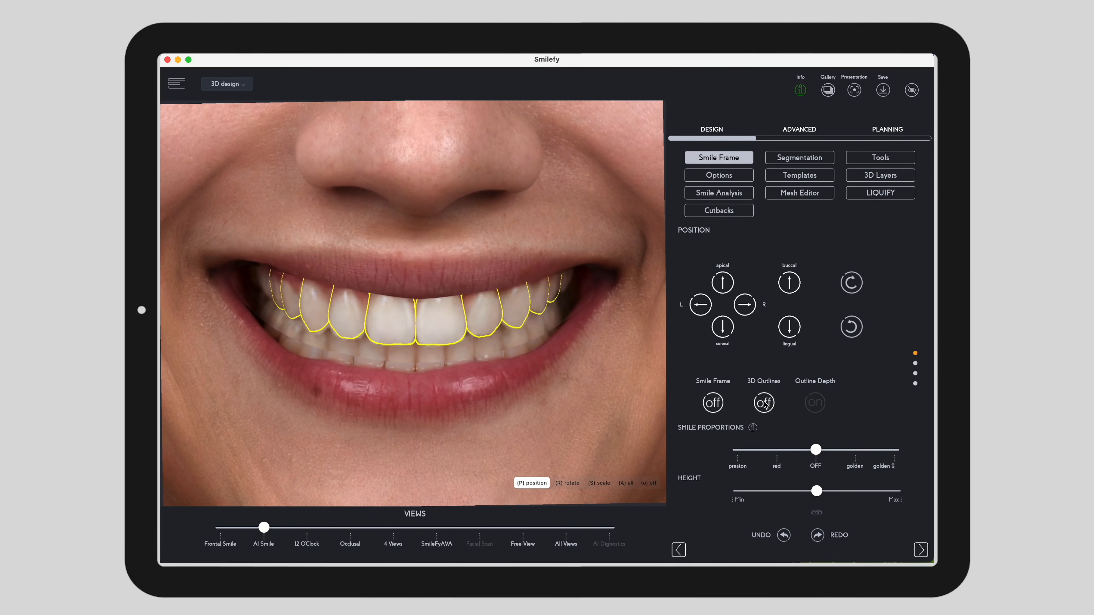
left_click(880, 175)
scroll(854, 315, "down", 5)
left_click(856, 286)
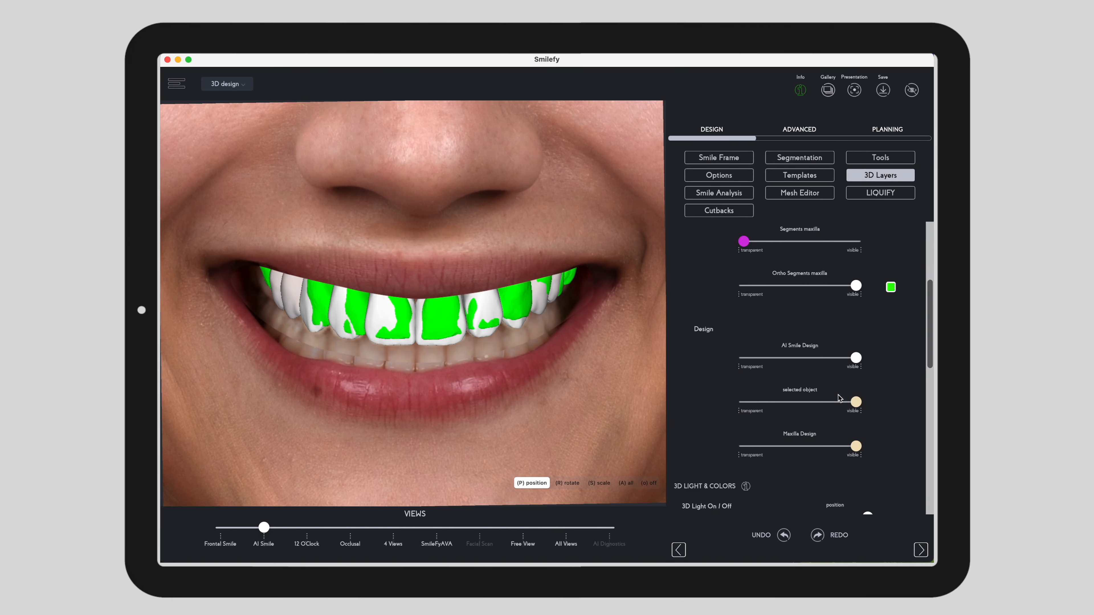
Step: In the 4 Views layout, adjust the ortho segment of the canine on the occlusal view's left side and scale its design tooth
left_click(393, 528)
scroll(616, 433, "up", 5)
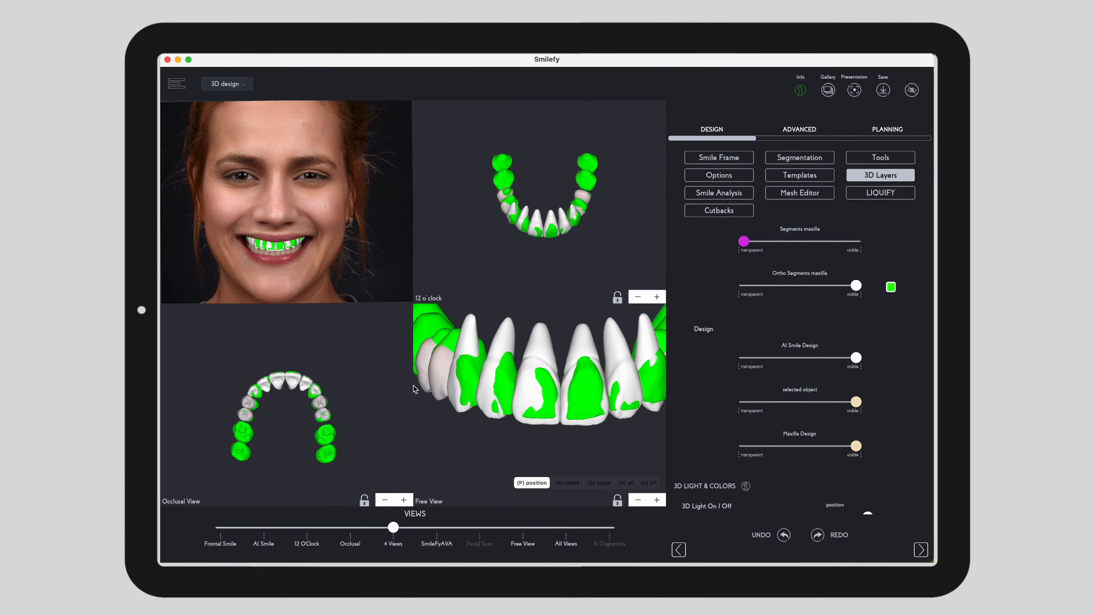
scroll(293, 416, "up", 5)
left_click(219, 374)
left_click(182, 324)
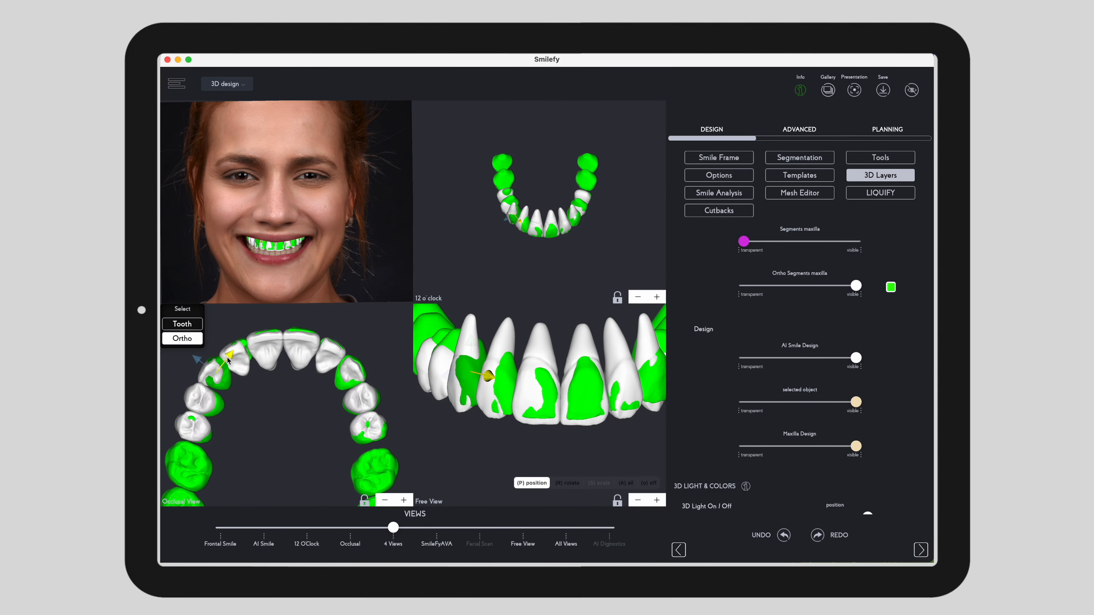
left_click(217, 372)
key("s")
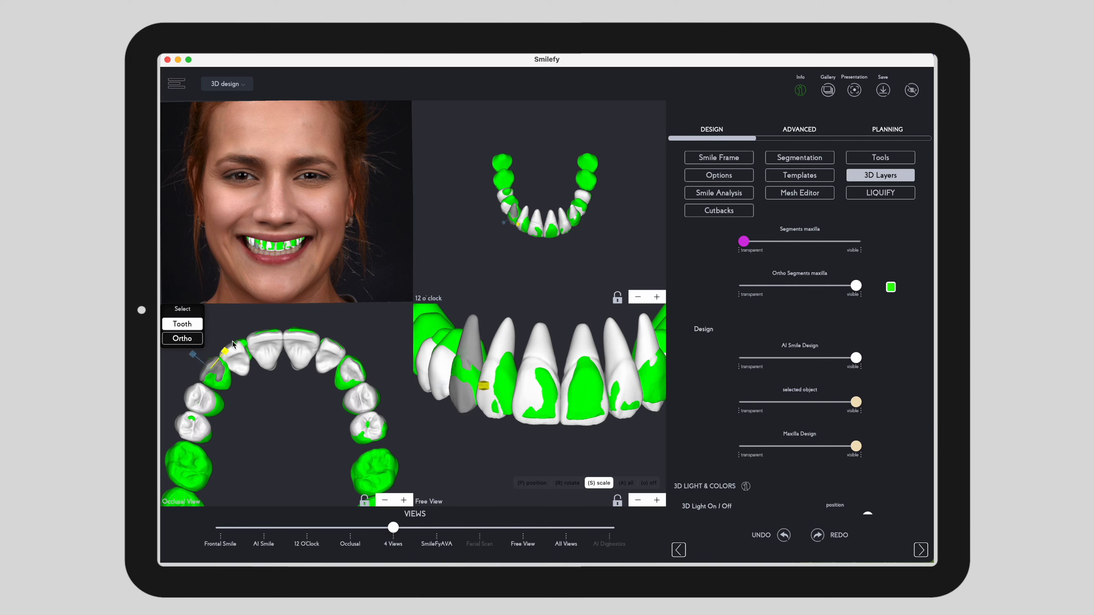
Step: Reposition the design's lateral incisor and canine on the left side of the occlusal view to fit the ortho segments
left_click(236, 358)
key("p")
left_click_drag(252, 342, 249, 325)
left_click(217, 371)
key("s")
key("p")
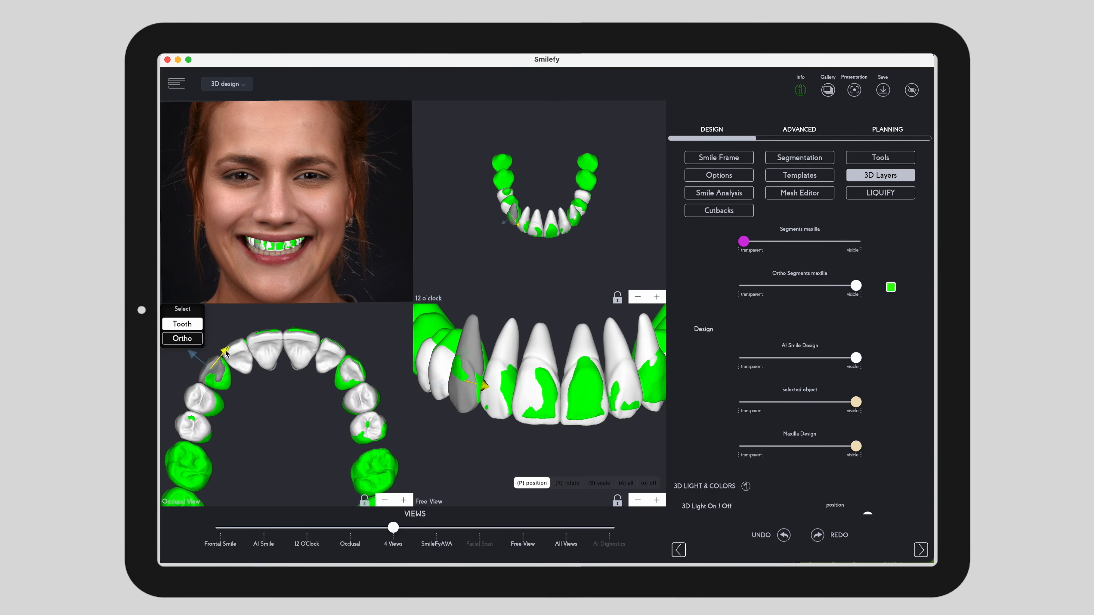
Step: Shift the central incisors in the occlusal view so the design covers their green ortho segments better
left_click(265, 348)
left_click(301, 347)
left_click(293, 329)
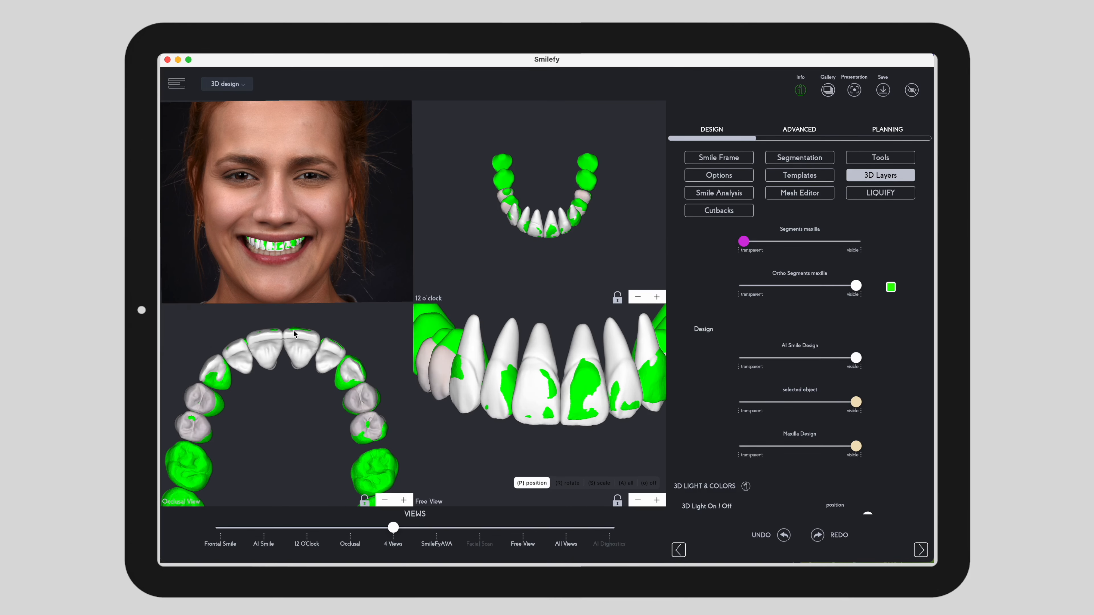
left_click_drag(305, 319, 304, 323)
Step: Rotate the design's lateral incisor on the right side of the occlusal view to match its ortho segment
left_click(336, 343)
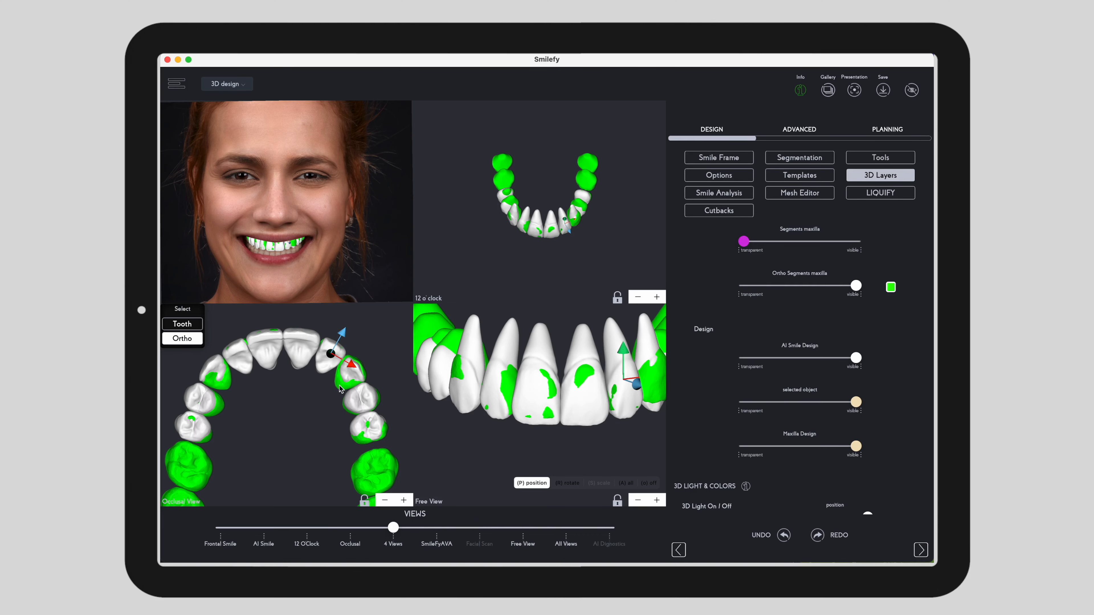
key("r")
left_click(193, 326)
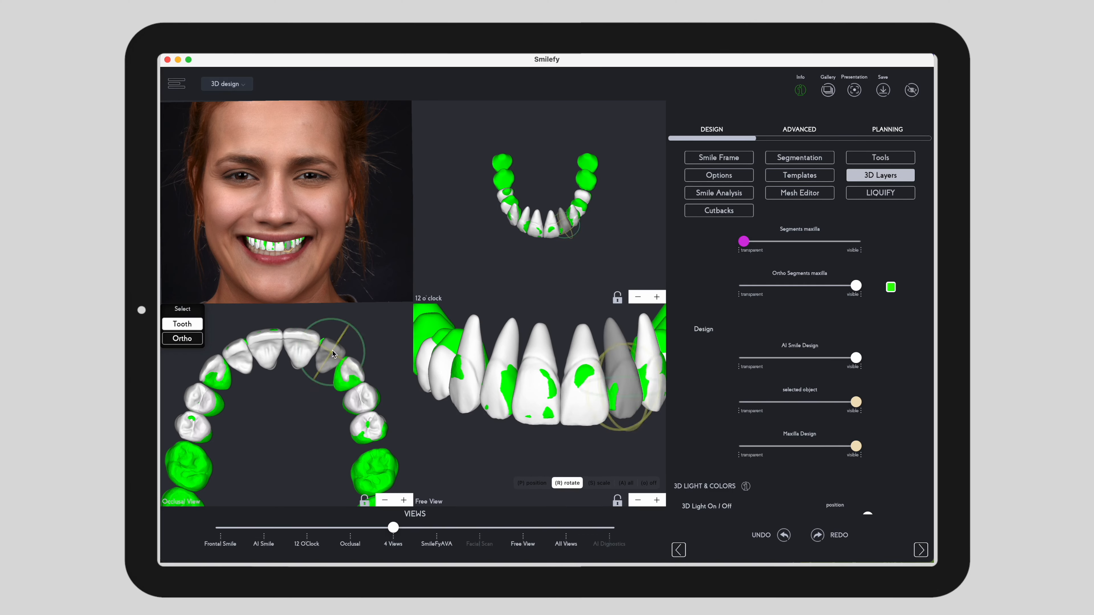
left_click_drag(350, 355, 347, 336)
Step: Adjust the design's canines and second premolars on both sides of the occlusal view to fit their ortho segments
left_click(213, 367)
scroll(874, 242, "up", 5)
left_click(878, 159)
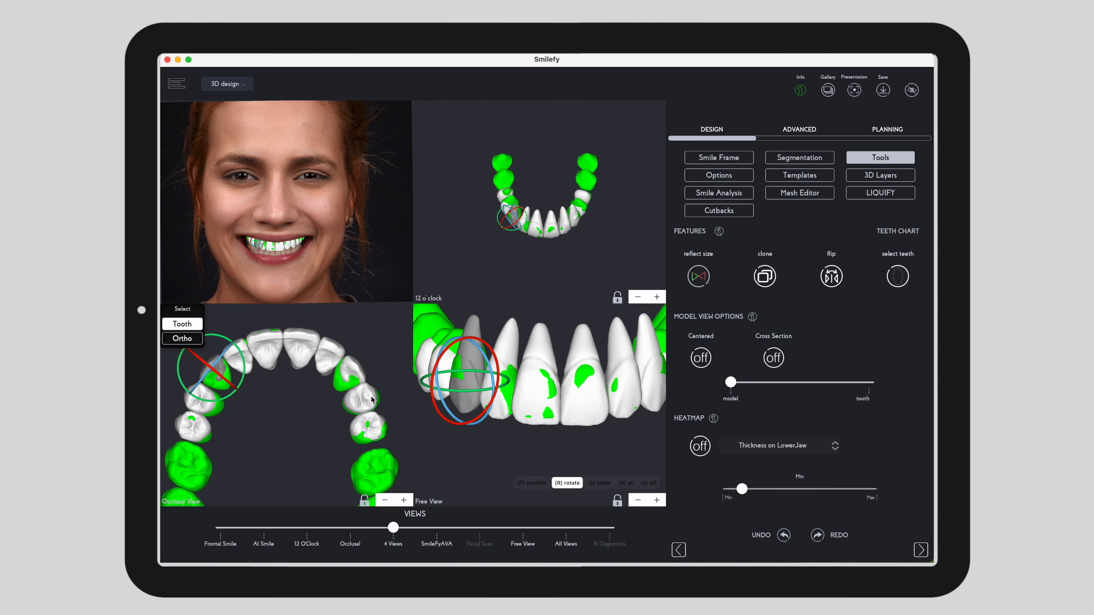
left_click(368, 425)
key("p")
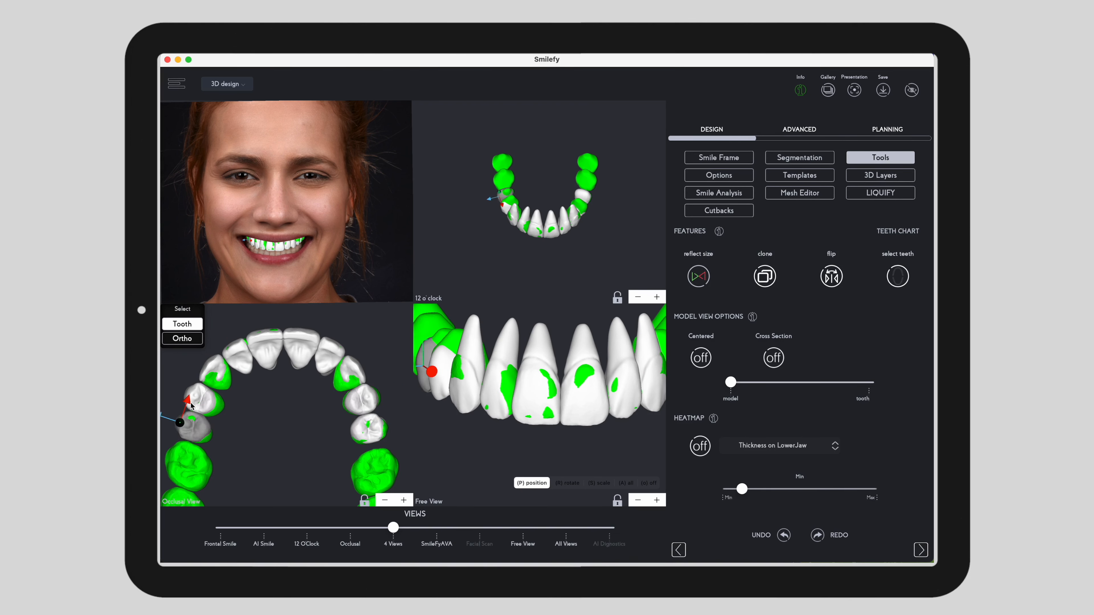
key("s")
left_click(220, 364)
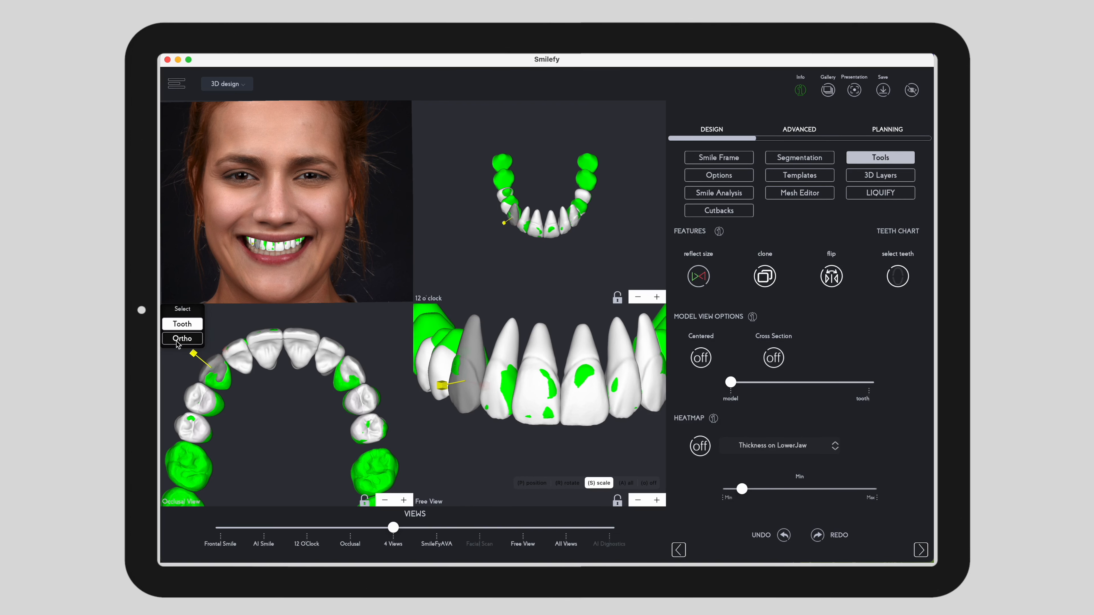
left_click(350, 371)
Step: Swap the design's second premolar on the right side of the occlusal view for a first molar and move it onto the premolar's ortho segment
left_click(897, 276)
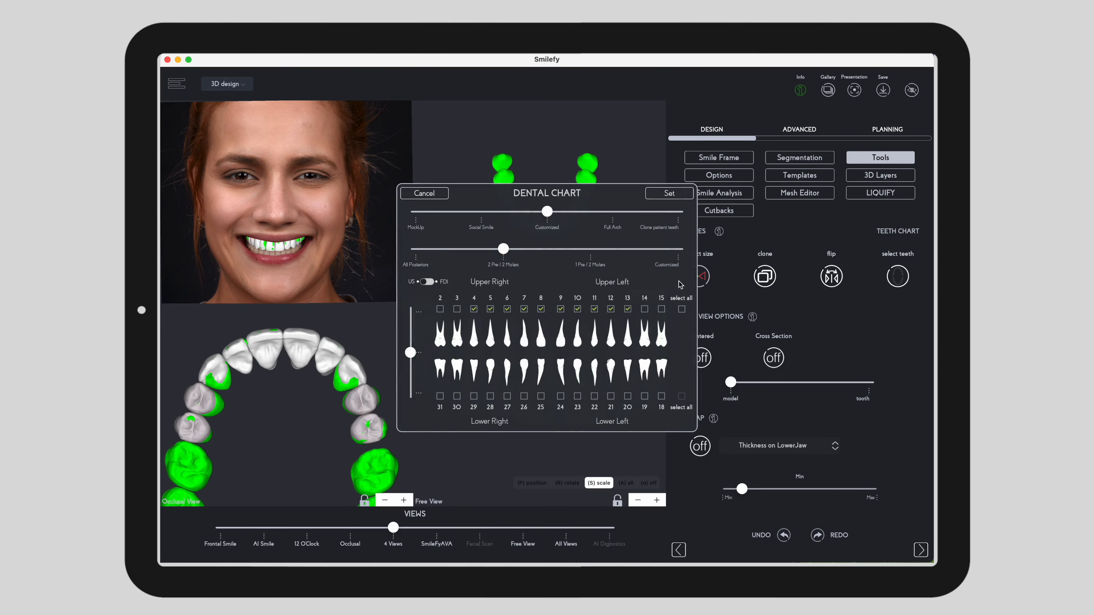
left_click(668, 193)
left_click(366, 461)
key("p")
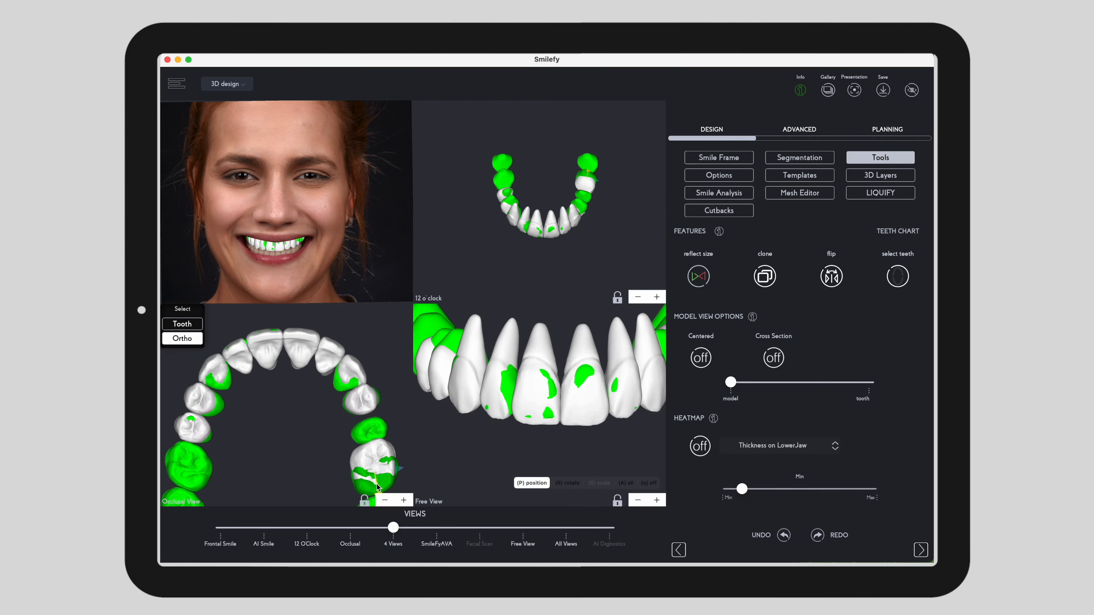
left_click(366, 462)
left_click_drag(389, 480, 386, 451)
key("s")
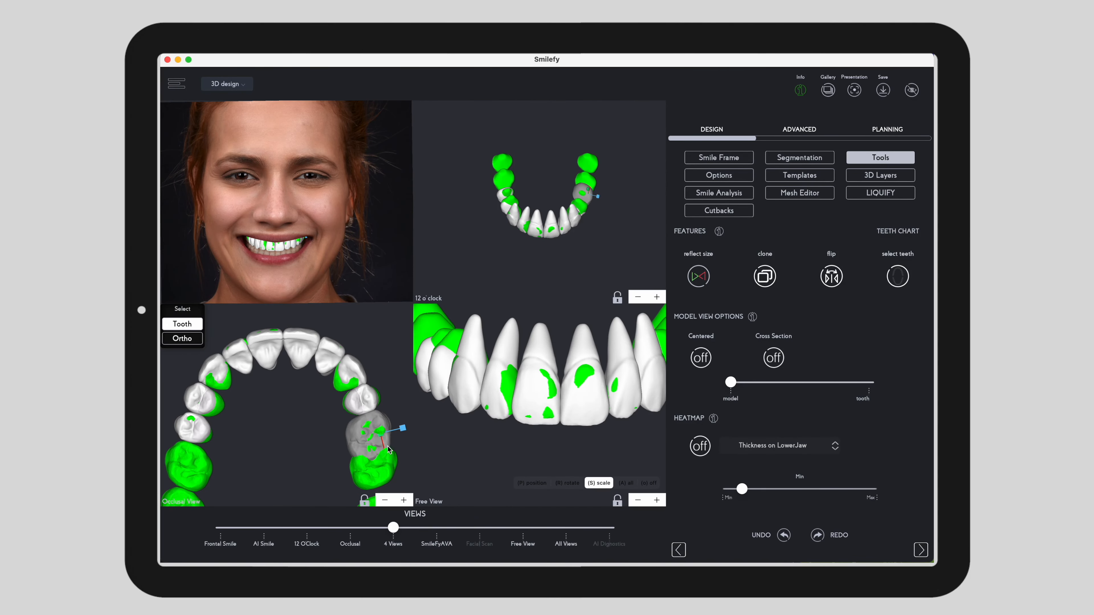
Step: Fine-tune the substituted molar's position and reduce its depth and width to match the premolar's ortho segment
scroll(774, 431, "down", 10)
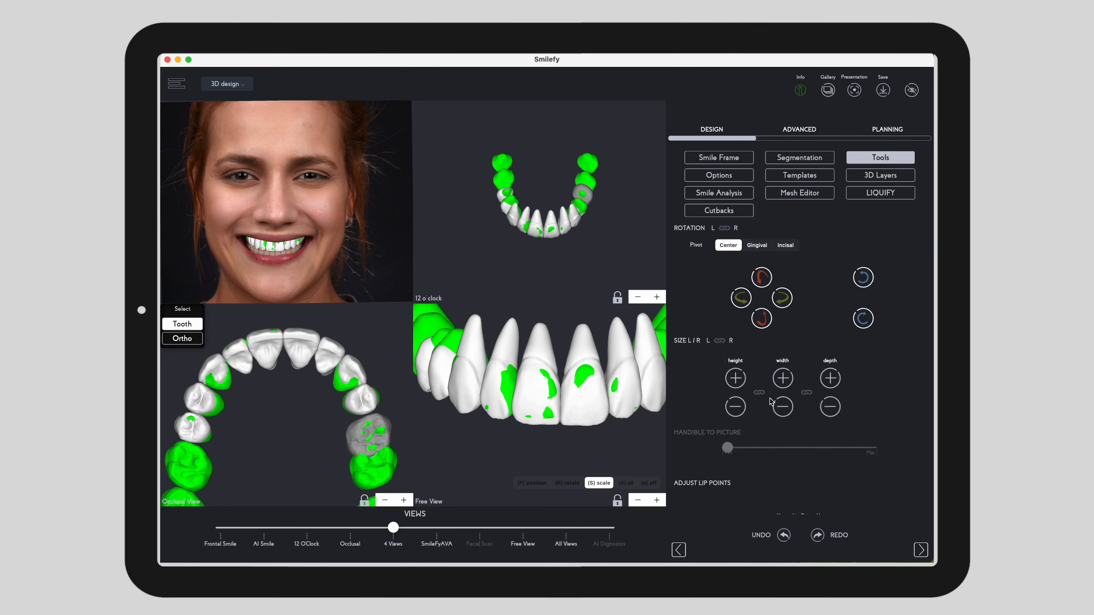
left_click(531, 483)
left_click_drag(381, 439, 381, 438)
left_click(599, 483)
left_click(500, 453)
left_click(378, 429)
left_click(830, 408)
left_click(785, 406)
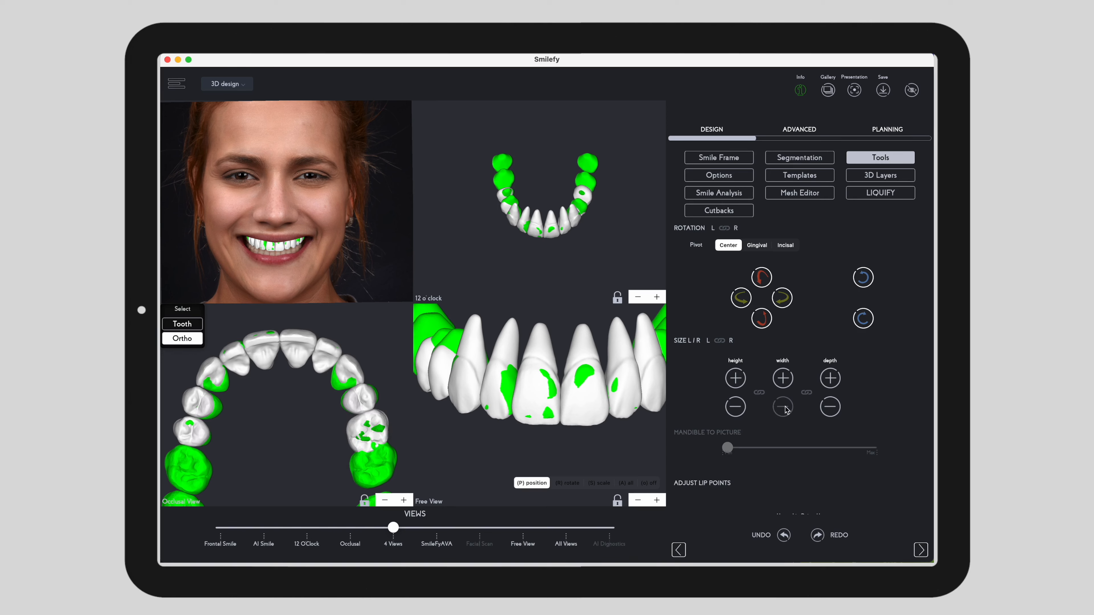
Step: Reduce the height of the substituted molar to suit the premolar's ortho segment
left_click(499, 452)
left_click(375, 430)
left_click(192, 325)
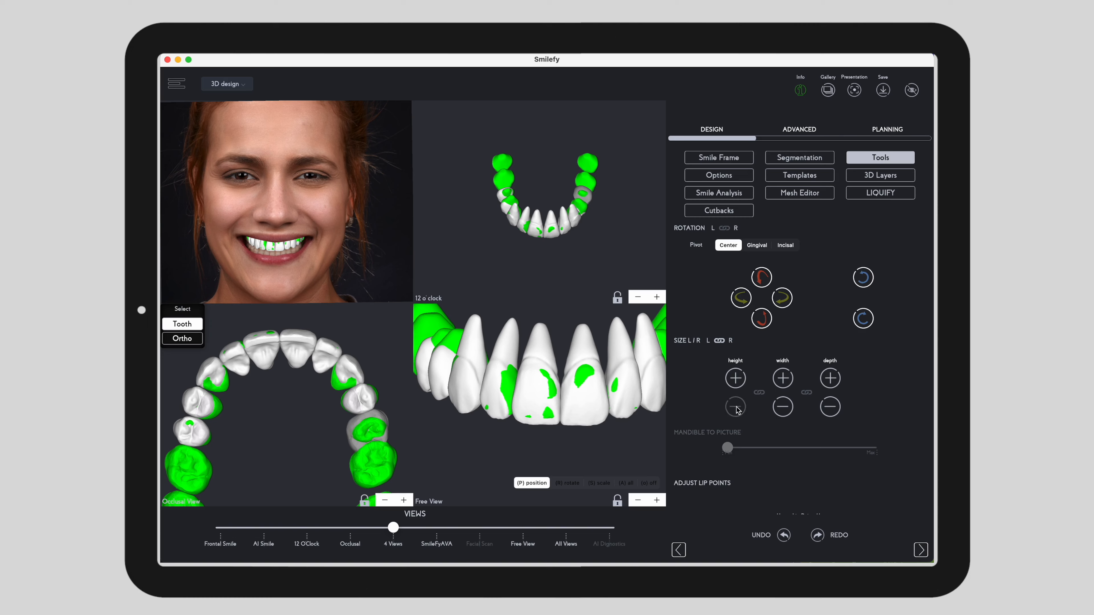
left_click(500, 452)
Step: Adjust the substituted molar's vertical position in a side view so it lines up with the ortho segment
left_click_drag(390, 395, 336, 465)
left_click(283, 478)
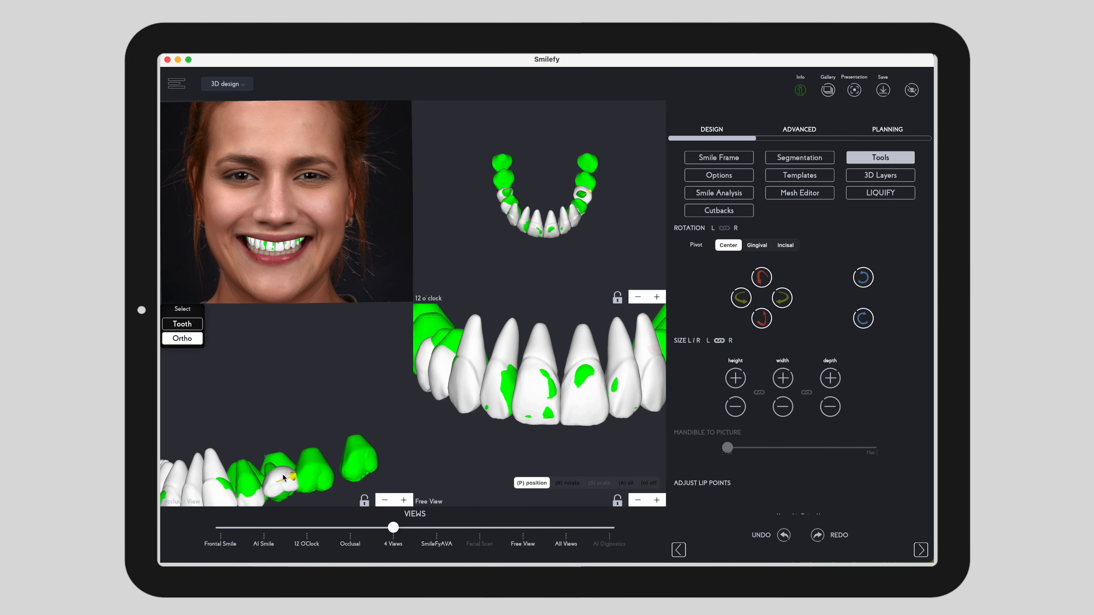
left_click(283, 477)
left_click(283, 478)
left_click_drag(316, 392, 310, 430)
scroll(310, 430, "down", 3)
left_click(316, 386)
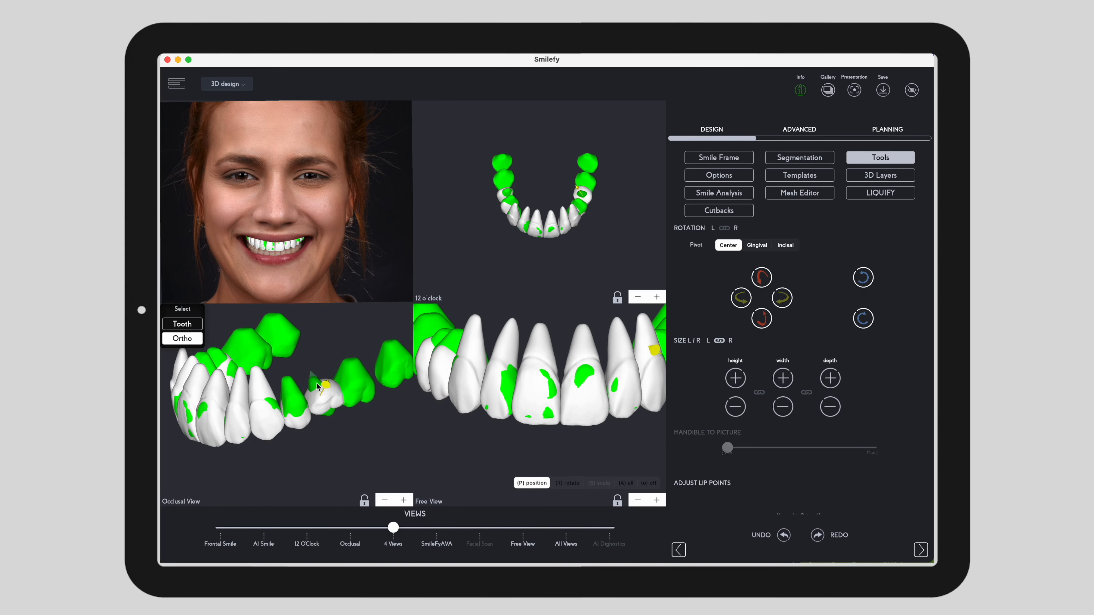
left_click(317, 384)
left_click_drag(323, 383, 327, 397)
left_click(353, 443)
left_click_drag(353, 443, 393, 353)
Step: Turn on Cross Section and check the sections of the design's incisors and canine on the right side of the occlusal view
scroll(806, 357, "up", 10)
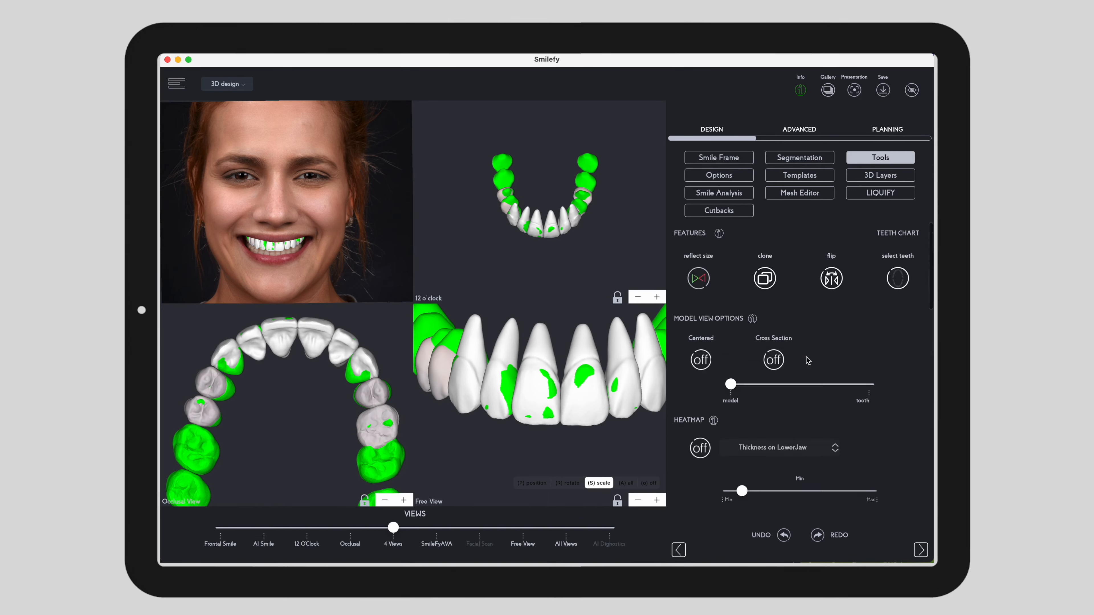
left_click(773, 359)
left_click(320, 340)
left_click(342, 350)
left_click(365, 358)
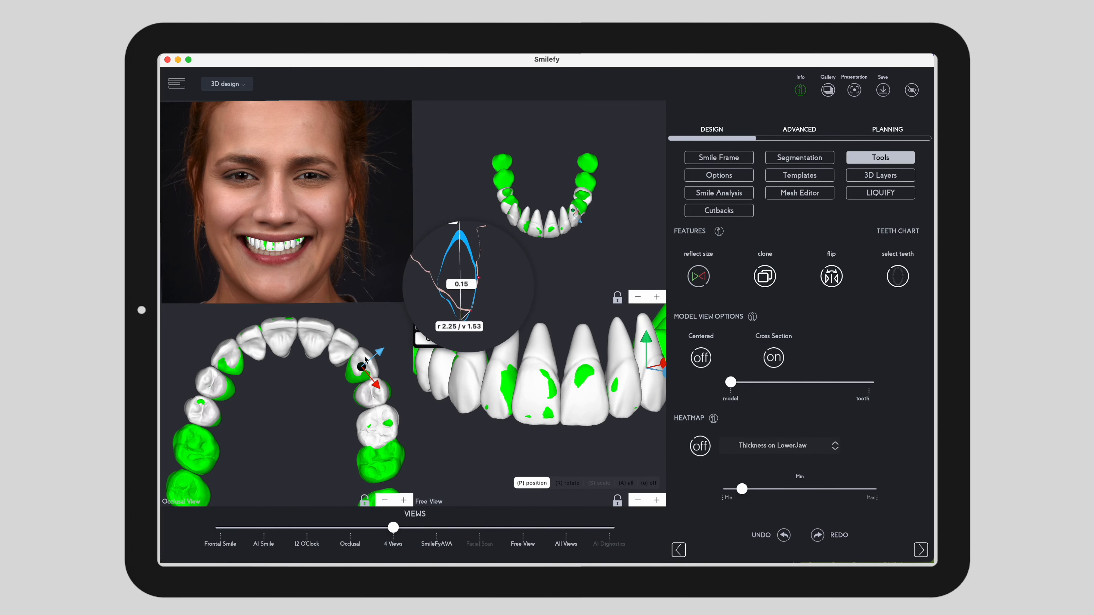
Step: Enlarge the smile in the photo and make the maxilla model and its original segments fully visible
double_click(306, 235)
scroll(778, 334, "down", 10)
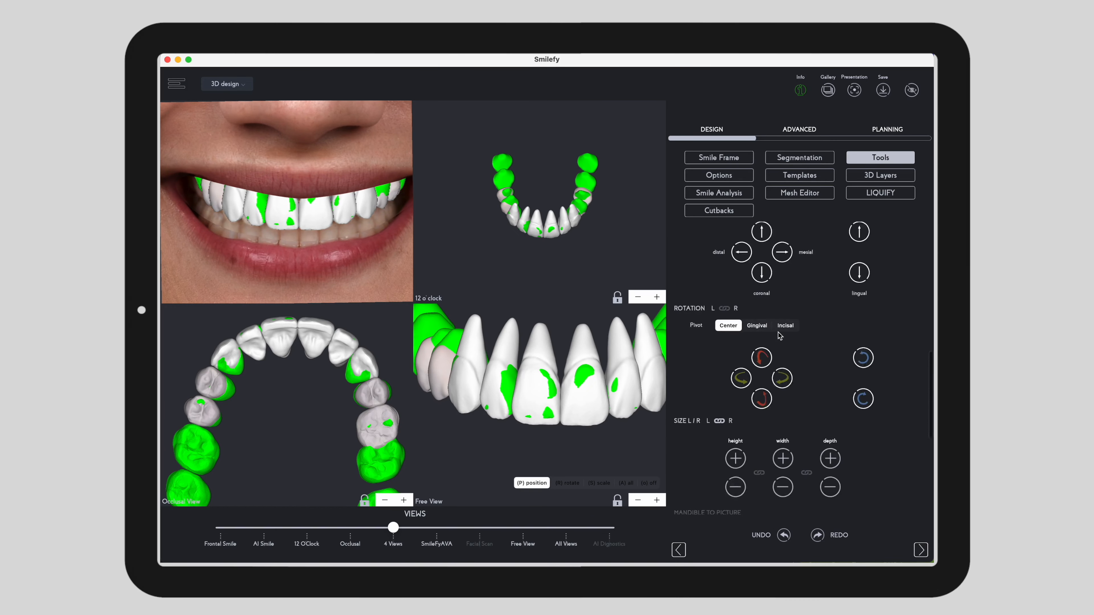
scroll(779, 333, "down", 5)
left_click(879, 176)
scroll(813, 432, "down", 6)
mouse_move(856, 455)
left_mouse_down()
mouse_move(783, 454)
mouse_move(885, 459)
mouse_move(785, 473)
mouse_move(859, 461)
left_mouse_up()
scroll(818, 300, "up", 6)
left_click_drag(744, 355, 856, 355)
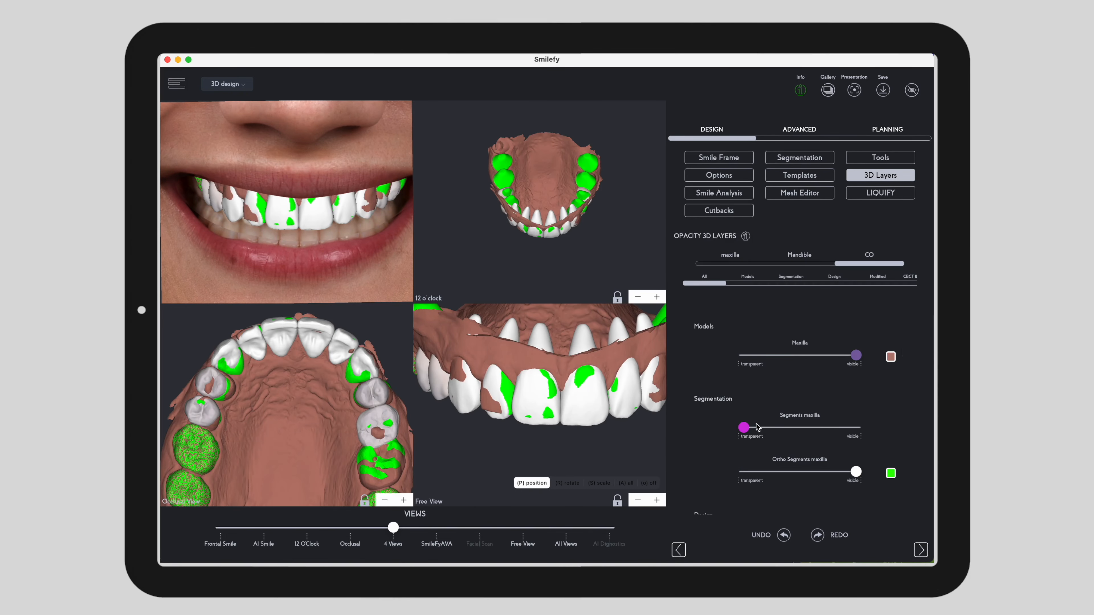
left_click_drag(743, 428, 856, 427)
Step: Examine the enlarged arch and the cross sections of a lateral and a central incisor against the original model
scroll(590, 431, "down", 5)
scroll(578, 442, "up", 2)
left_click_drag(386, 339, 380, 352)
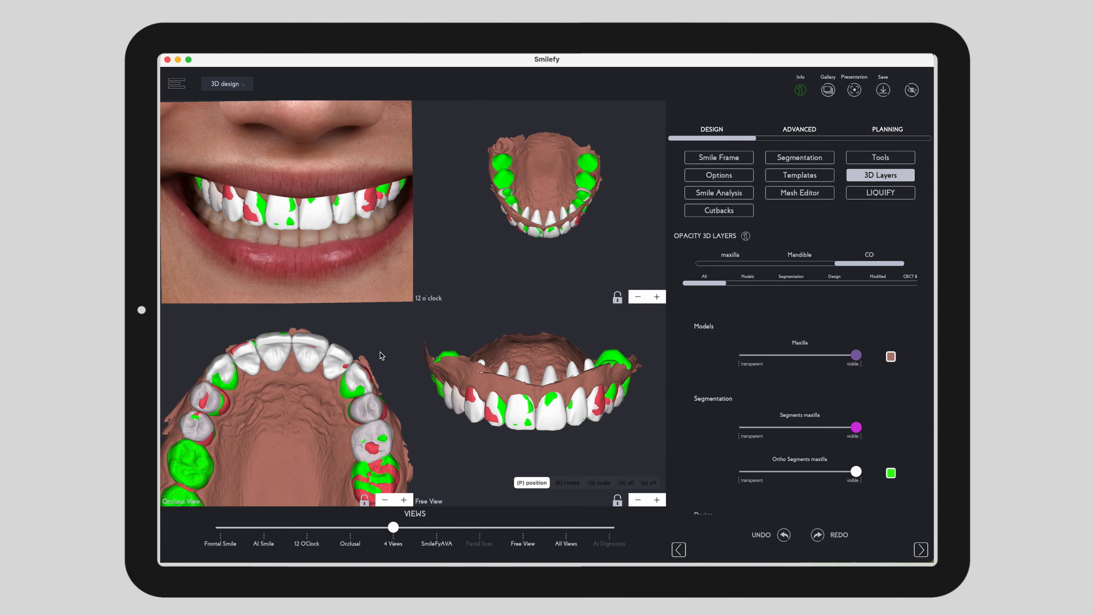
scroll(599, 248, "up", 5)
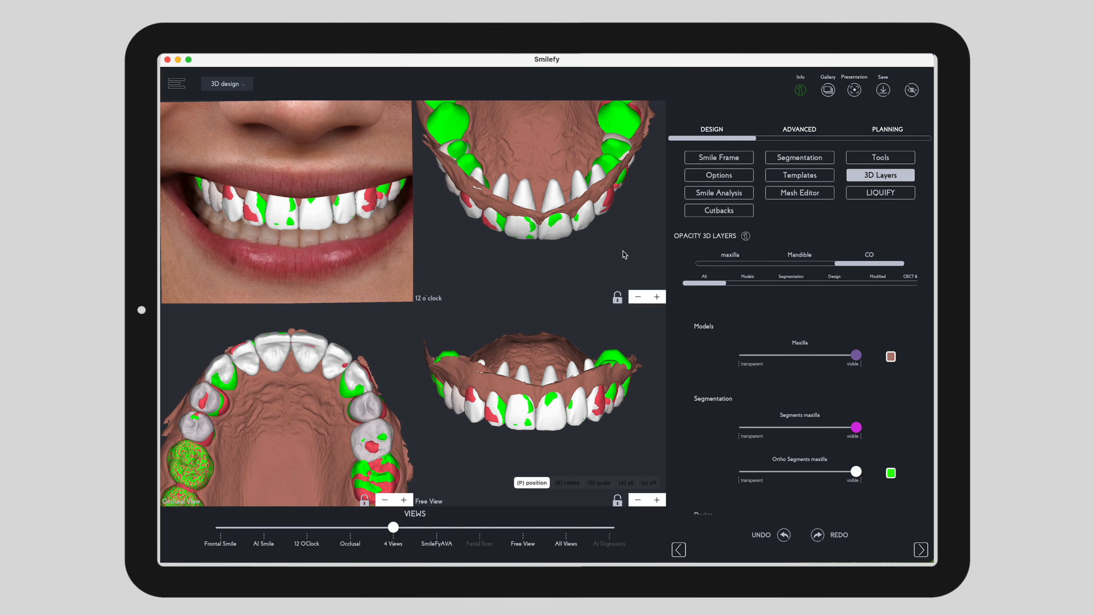
left_click(243, 355)
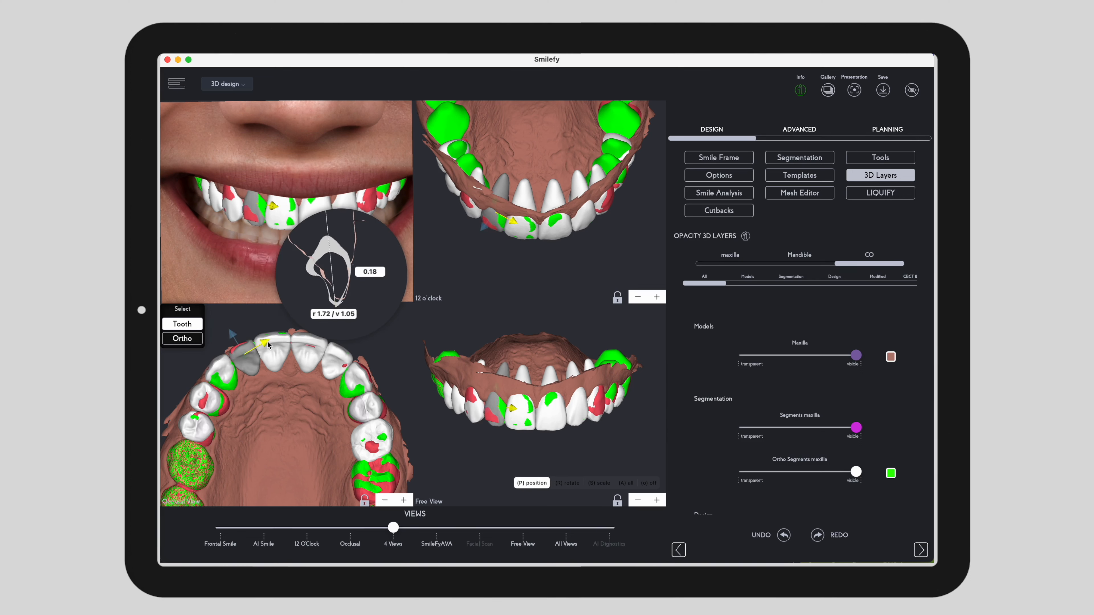
left_click(314, 338)
left_click(314, 336)
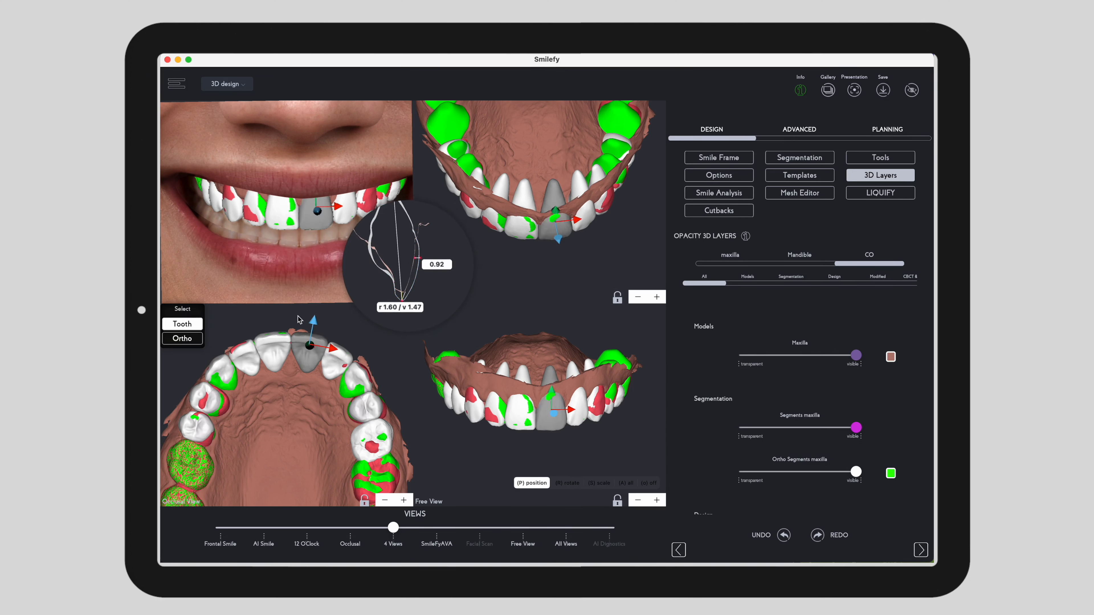
left_click(337, 323)
Step: Compare the design's 3D outlines with the ortho segments, original segments and maxilla model, and check a central incisor's cross section
left_click(747, 157)
left_click(763, 402)
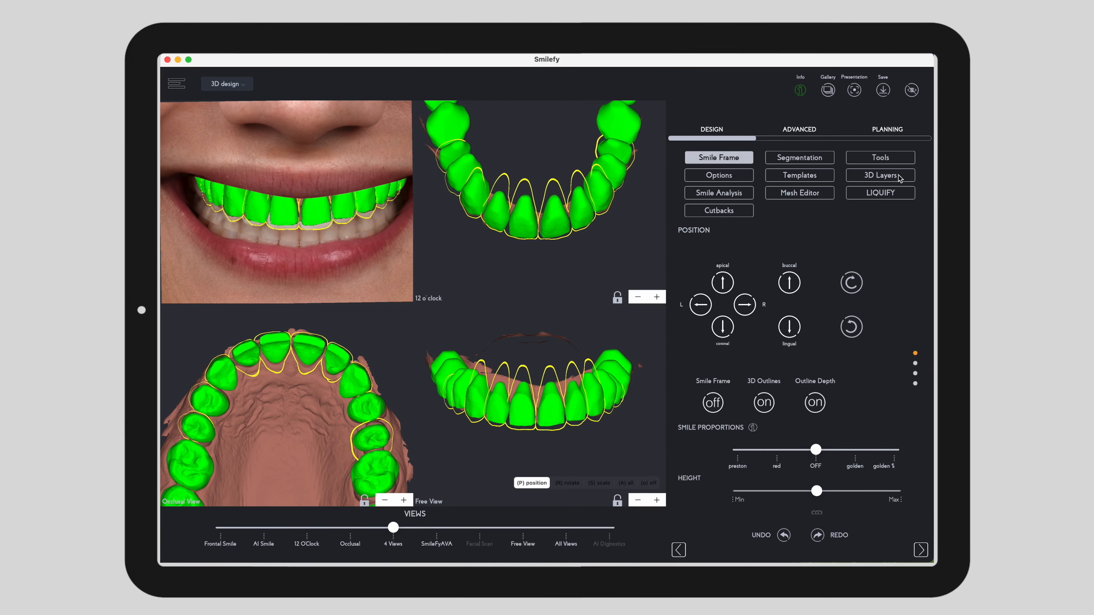
left_click(880, 175)
left_click_drag(743, 472, 856, 471)
scroll(813, 338, "down", 3)
left_click_drag(856, 296, 893, 323)
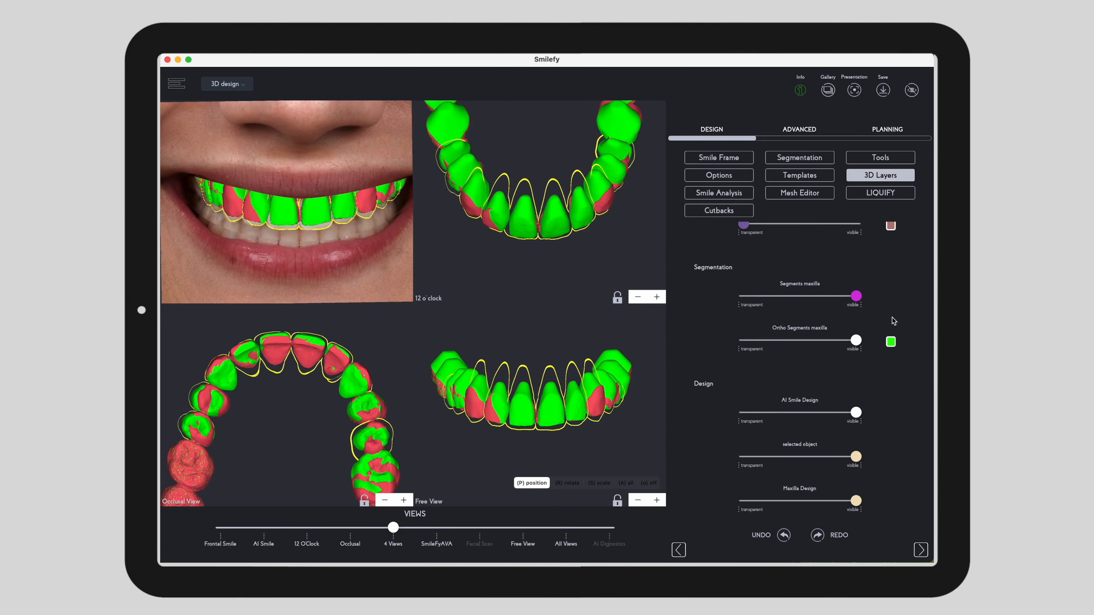
scroll(832, 405, "down", 2)
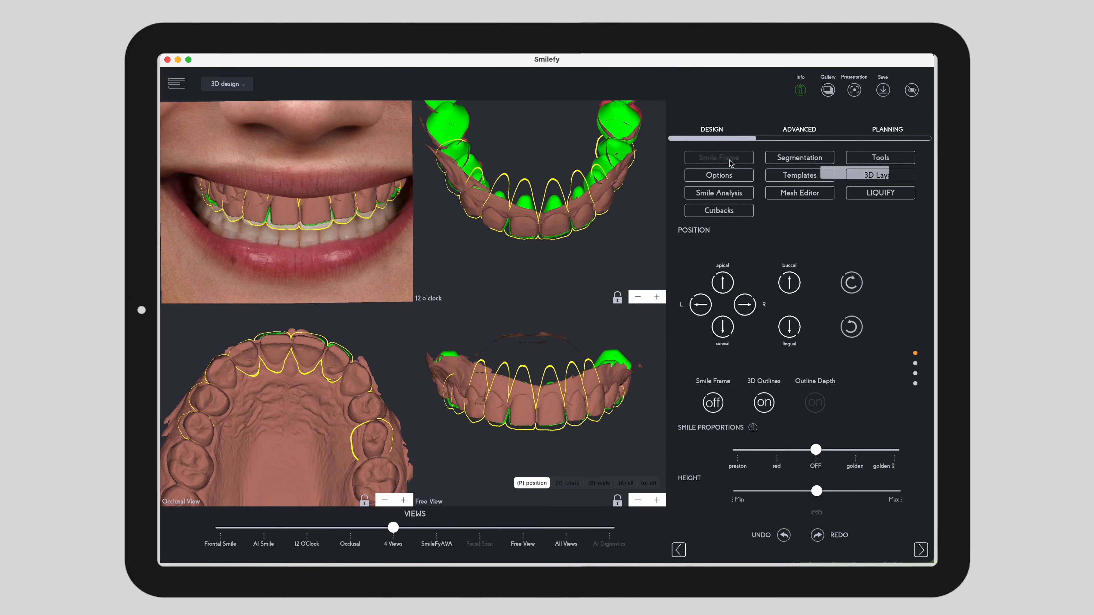
left_click(318, 217)
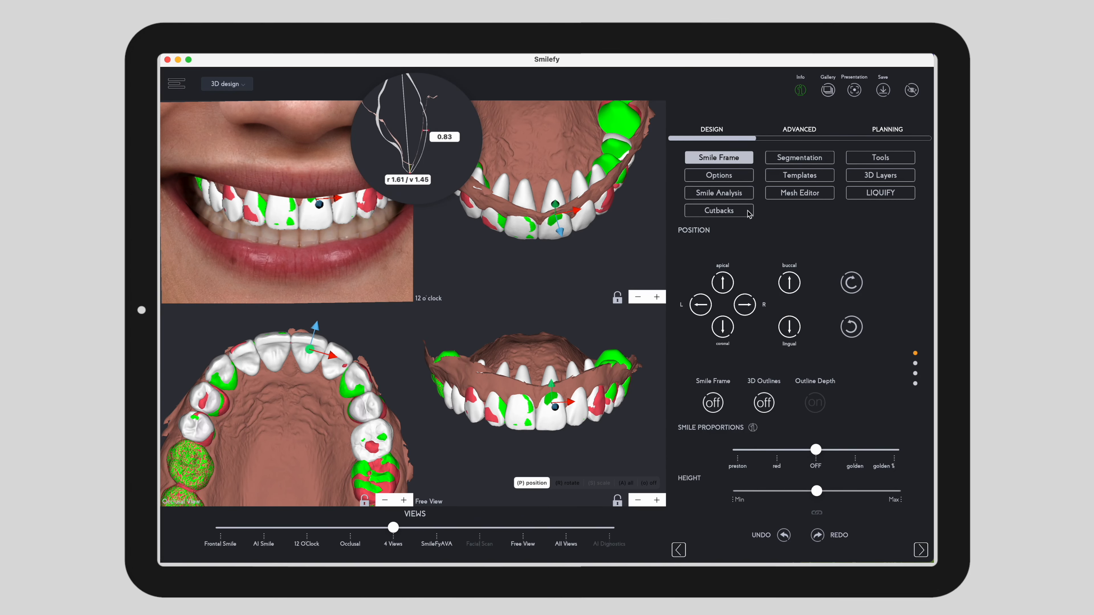
Step: Enable Edit Model in the Mesh Editor and flatten the maxilla model where it protrudes through the design's lateral incisor, canines and premolar
left_click(799, 193)
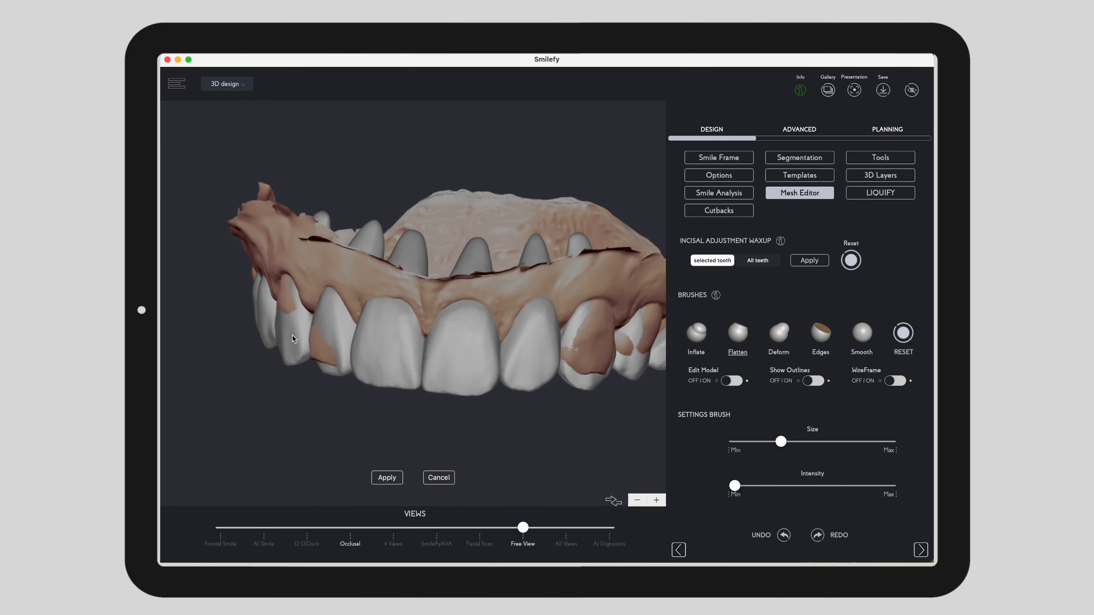
left_click(731, 380)
left_click_drag(308, 336, 322, 367)
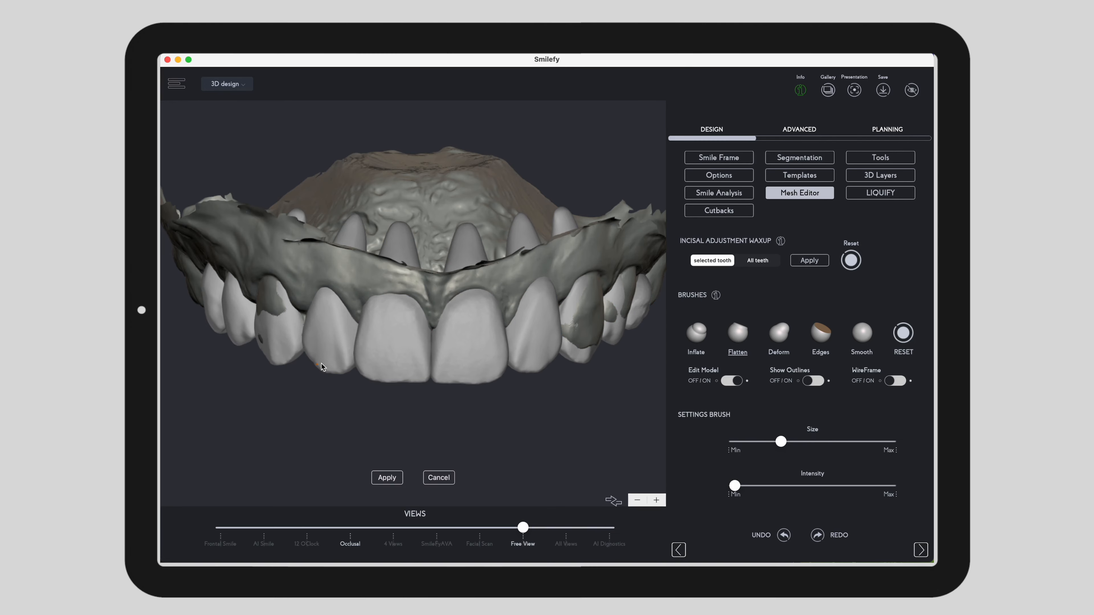
left_click_drag(581, 338, 577, 340)
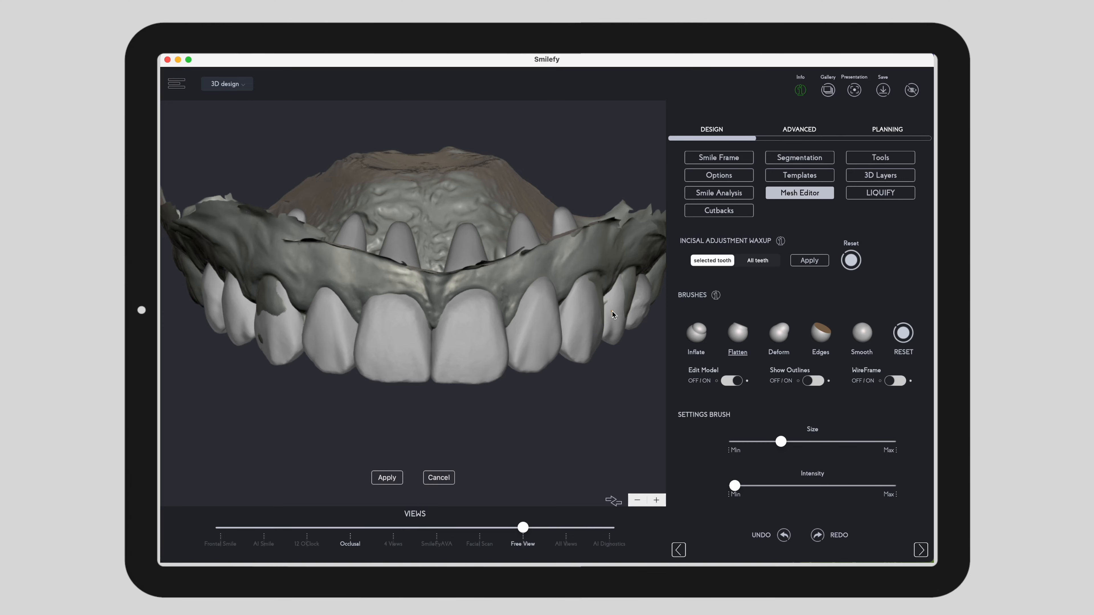
left_click_drag(612, 311, 629, 297)
left_click_drag(280, 321, 271, 297)
Step: Enlarge the Deform brush and push back the maxilla model where it protrudes through the first premolar and the tooth behind it
left_click_drag(526, 407, 351, 402)
mouse_move(242, 403)
left_mouse_down()
mouse_move(227, 379)
mouse_move(560, 341)
left_mouse_up()
left_click(775, 335)
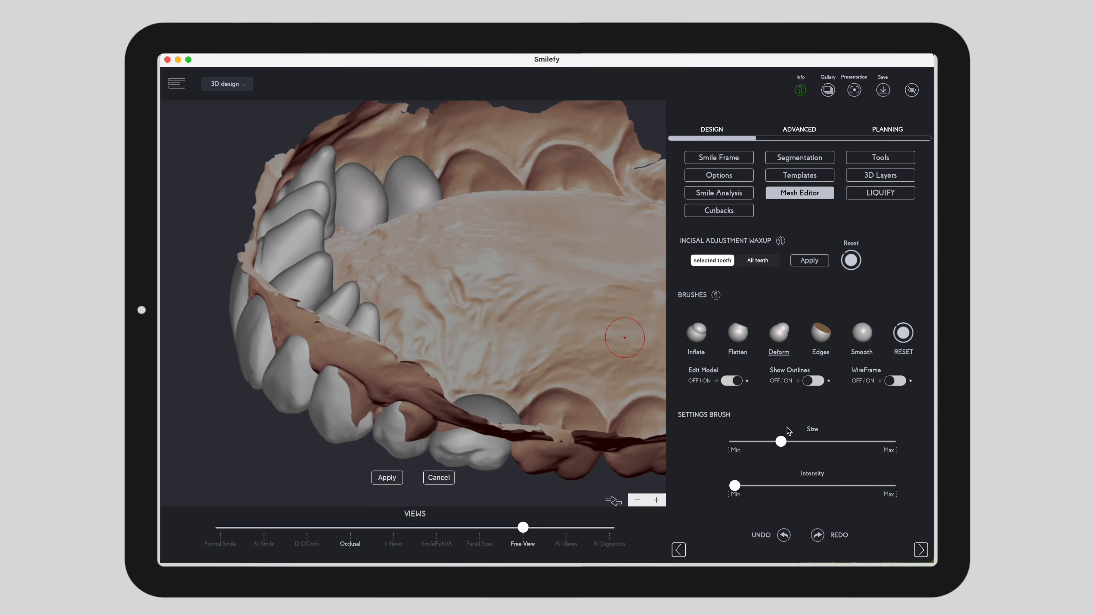
left_click_drag(785, 441, 805, 442)
left_click(378, 401)
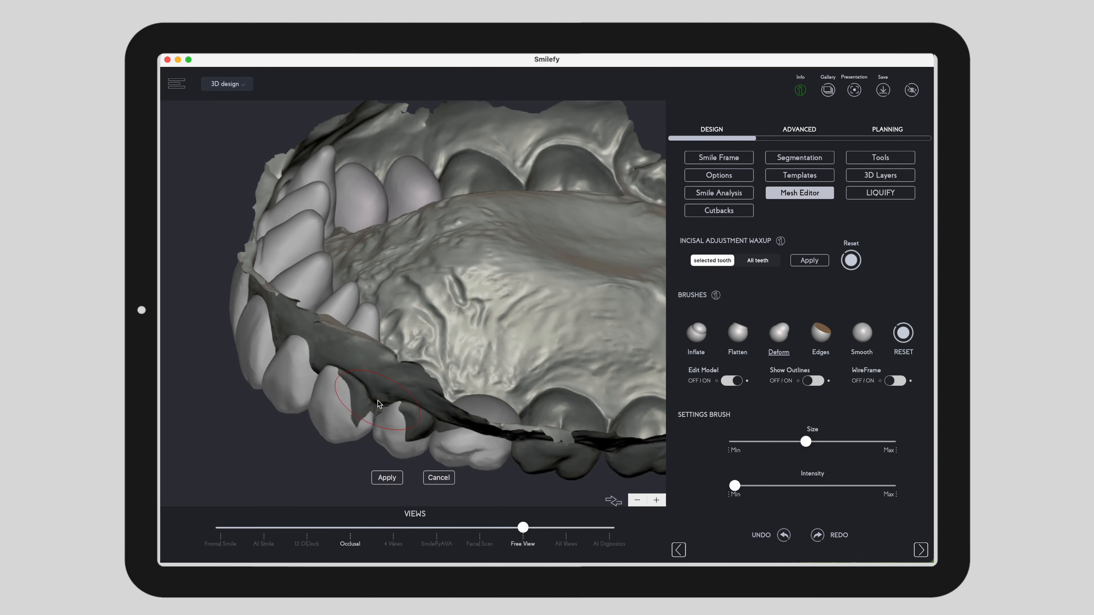
left_click_drag(377, 397, 390, 383)
mouse_move(420, 429)
left_mouse_down()
mouse_move(447, 366)
mouse_move(444, 377)
left_mouse_up()
Step: Deform the remaining bulges of the maxilla model inward around the design's canine and first premolar
left_click_drag(346, 451, 276, 357)
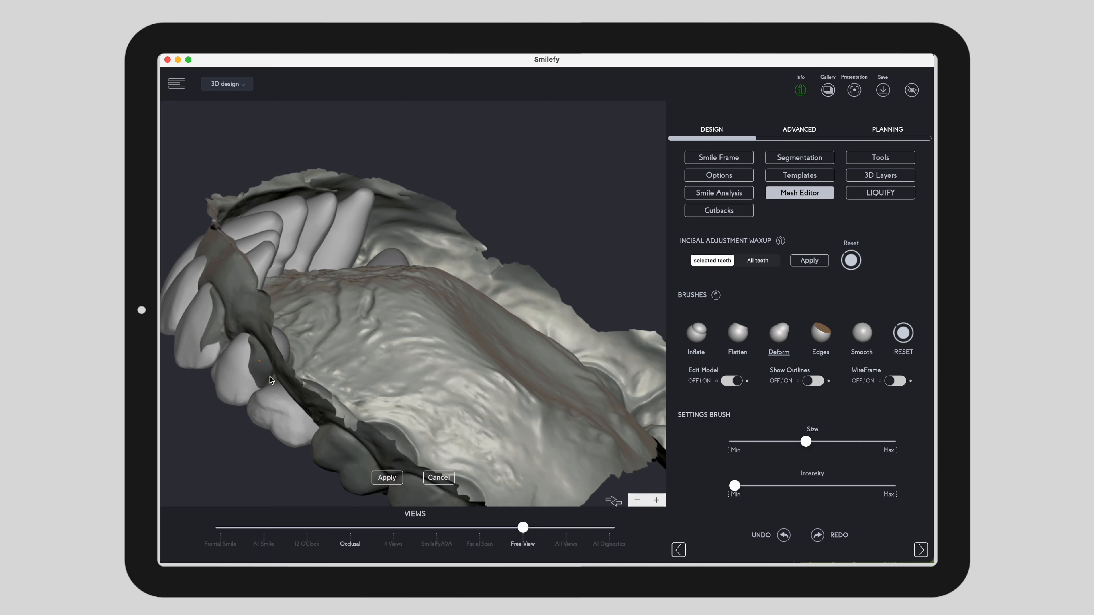
mouse_move(218, 319)
left_mouse_down()
mouse_move(253, 320)
mouse_move(234, 356)
left_mouse_up()
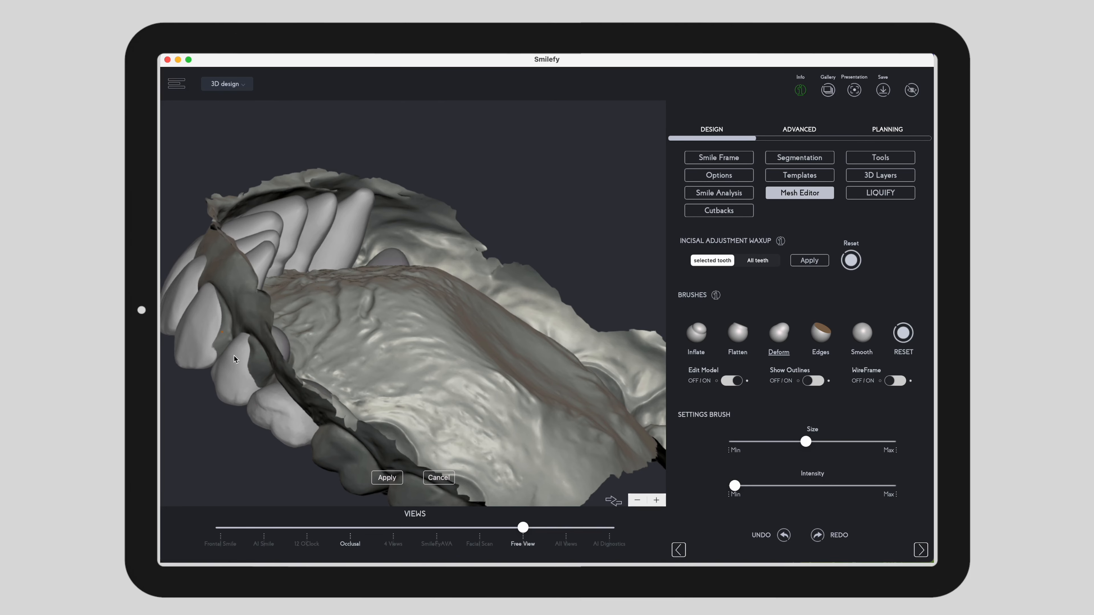
left_click_drag(260, 393, 245, 365)
left_click_drag(216, 314, 217, 329)
Step: Refine the maxilla model around the first premolar and the tooth behind it with the Flatten, Deform and Smooth brushes
left_click(741, 338)
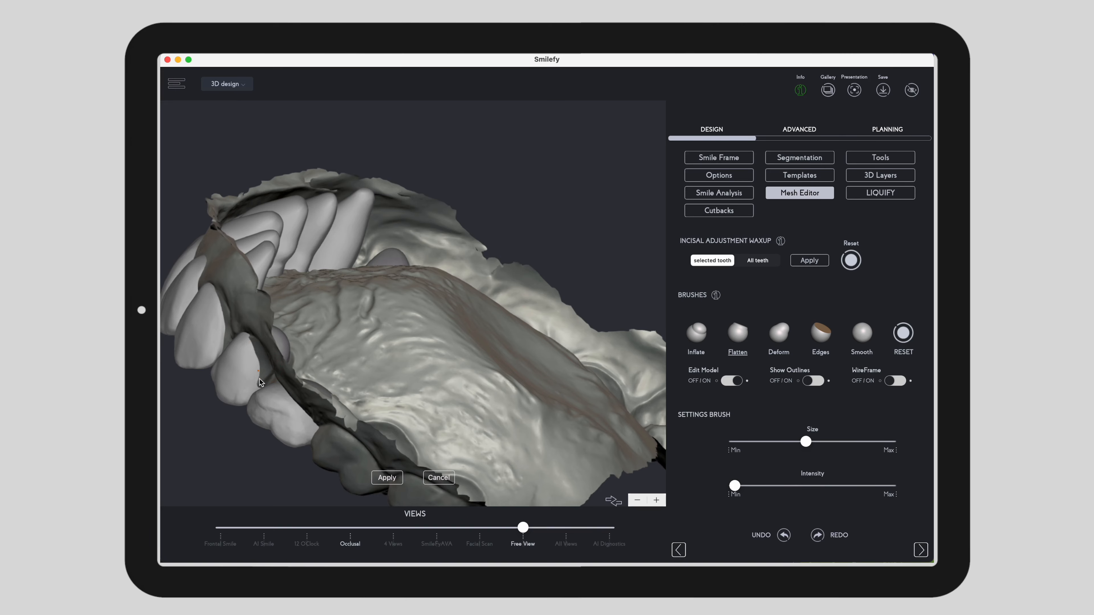
mouse_move(252, 348)
left_mouse_down()
mouse_move(250, 339)
mouse_move(262, 387)
left_mouse_up()
left_click(782, 335)
left_click(248, 311)
left_click(861, 338)
left_click(268, 412)
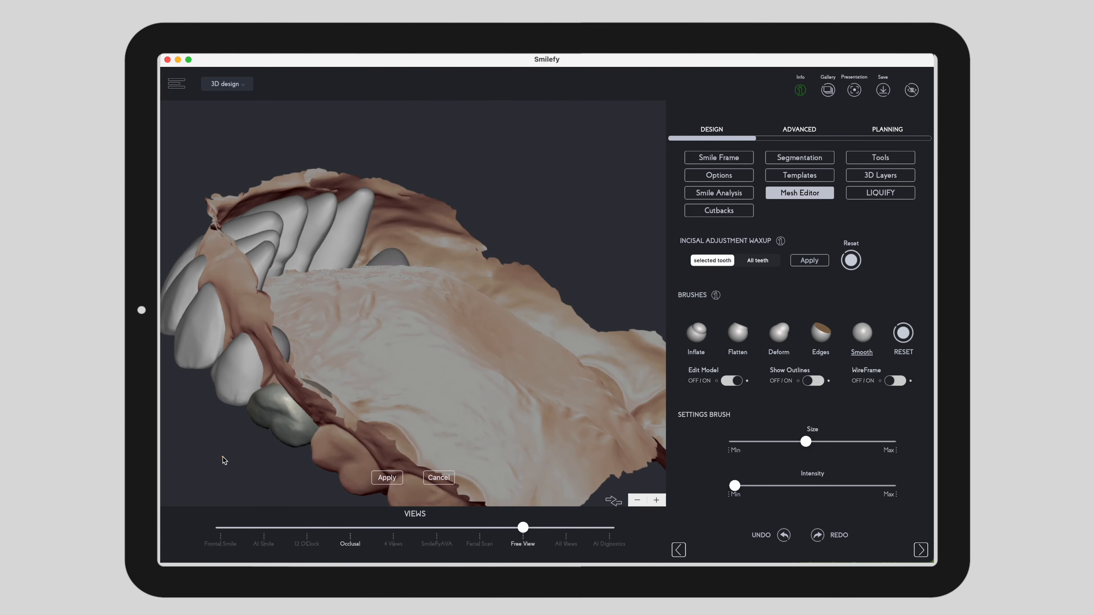
left_click_drag(223, 460, 386, 306)
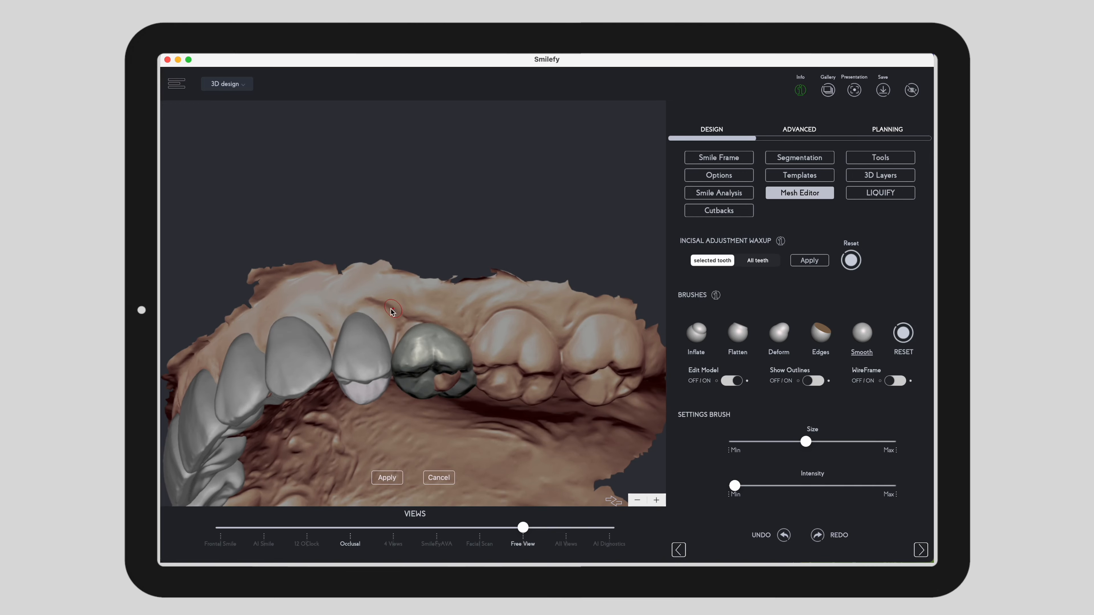
left_click_drag(360, 204, 417, 366)
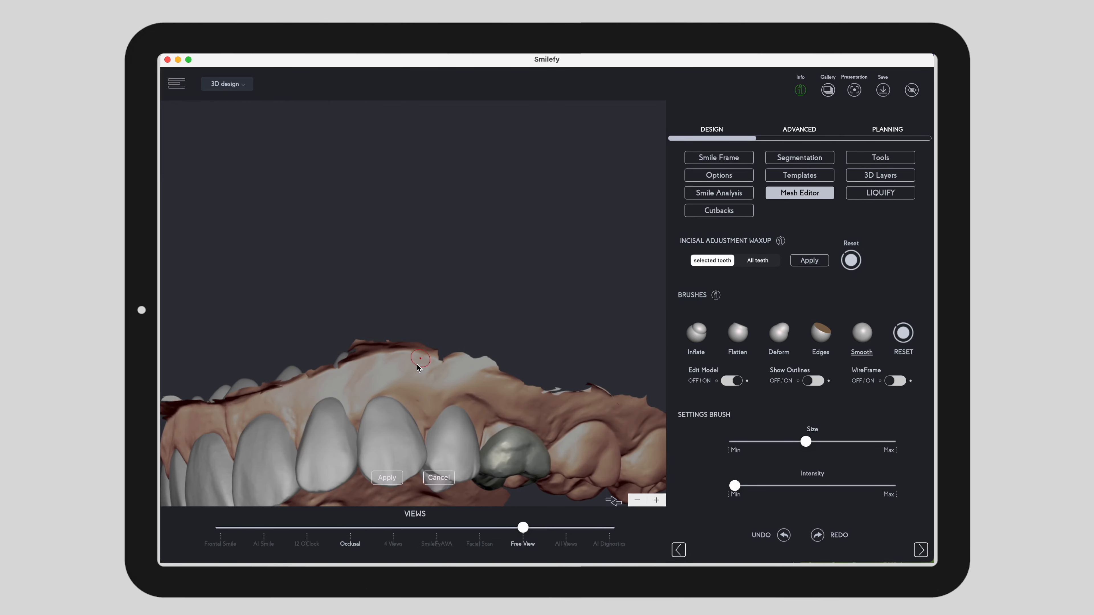
left_click(480, 405)
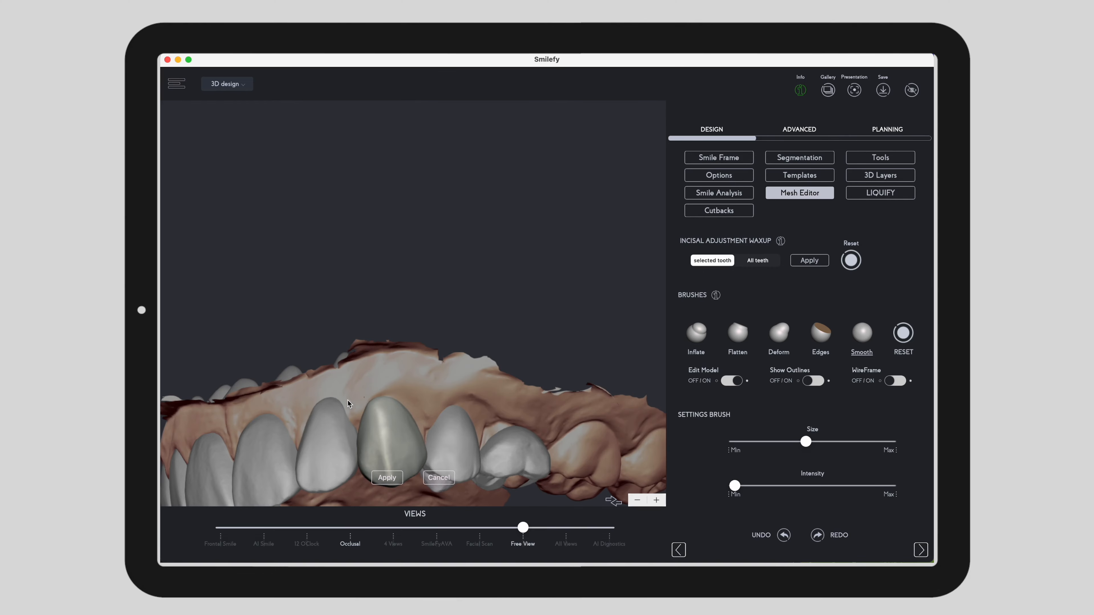
Step: Check the edited maxilla model from several angles and refine it around the design's first premolar with the Deform brush
left_click_drag(288, 306, 371, 339)
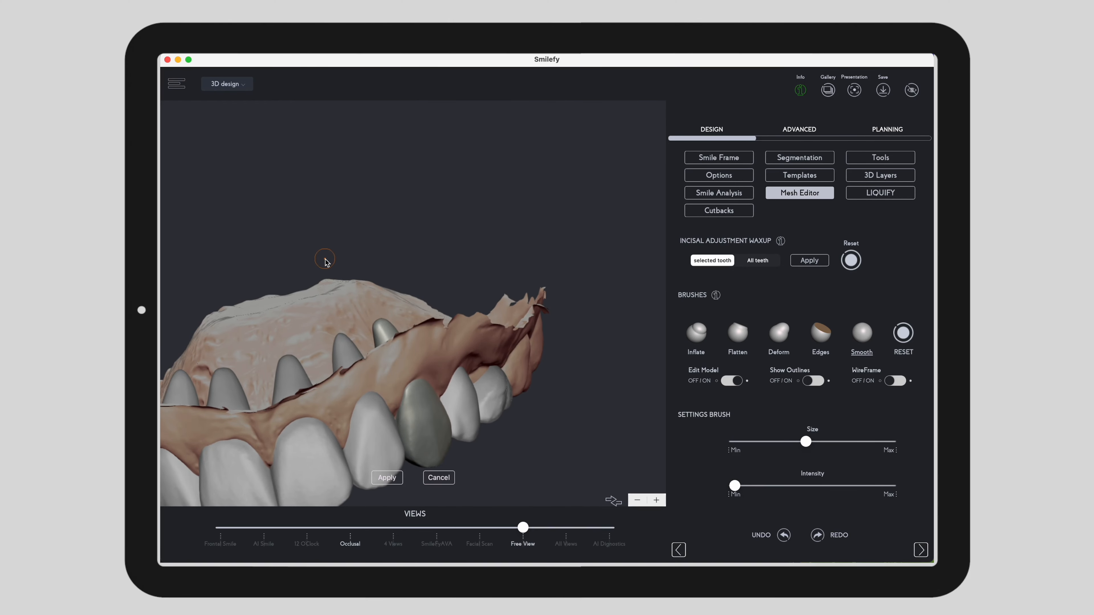
left_click_drag(325, 261, 351, 239)
left_click_drag(270, 221, 337, 237)
left_click(780, 334)
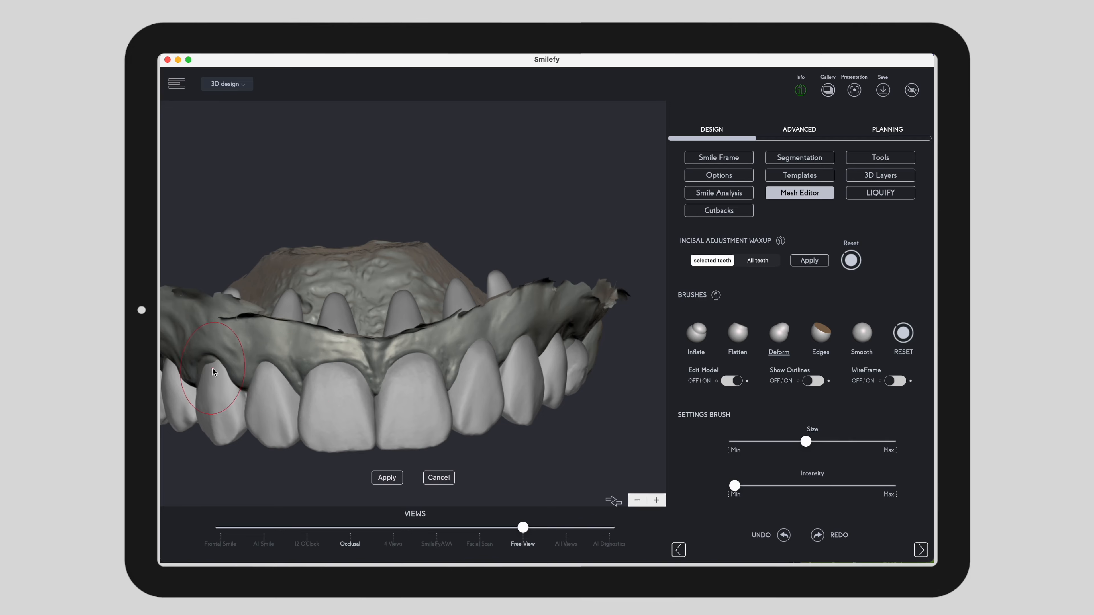
mouse_move(218, 460)
left_mouse_down()
mouse_move(328, 424)
mouse_move(474, 350)
mouse_move(505, 350)
mouse_move(491, 417)
left_mouse_up()
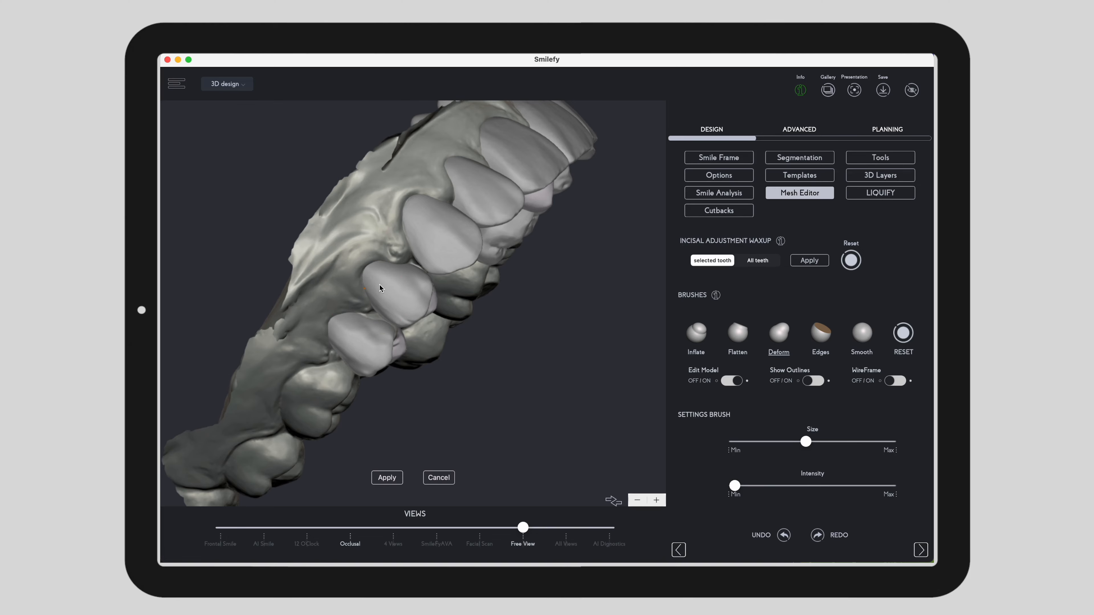
left_click_drag(380, 284, 405, 254)
mouse_move(534, 323)
left_mouse_down()
mouse_move(381, 412)
mouse_move(403, 415)
mouse_move(288, 420)
mouse_move(317, 432)
mouse_move(417, 373)
mouse_move(367, 362)
left_mouse_up()
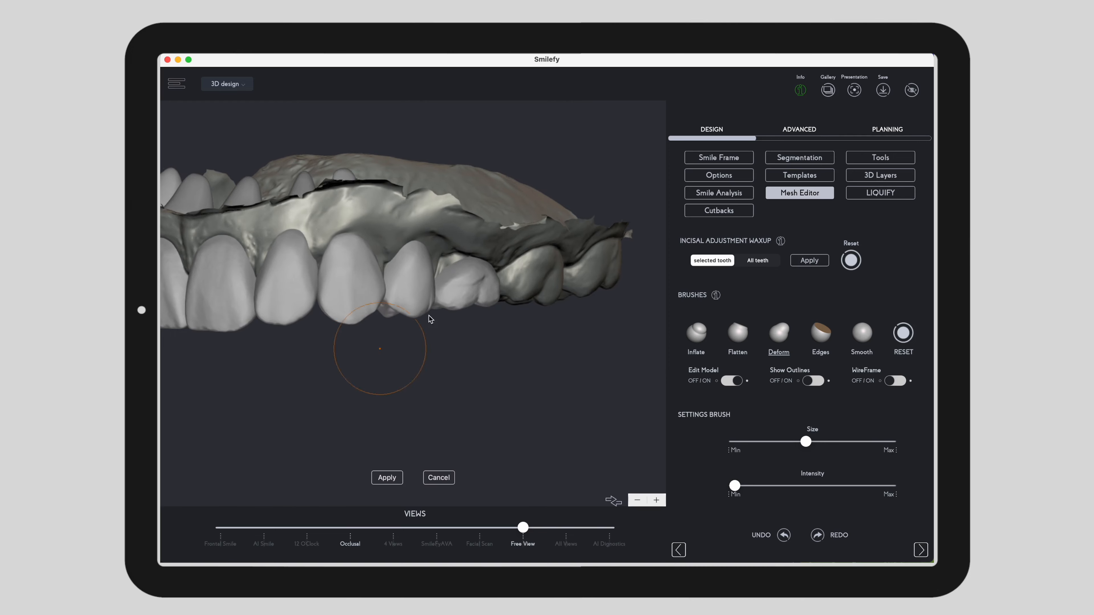
Step: Smooth and deform the maxilla model around the design's premolars with a larger, stronger brush
left_click(857, 337)
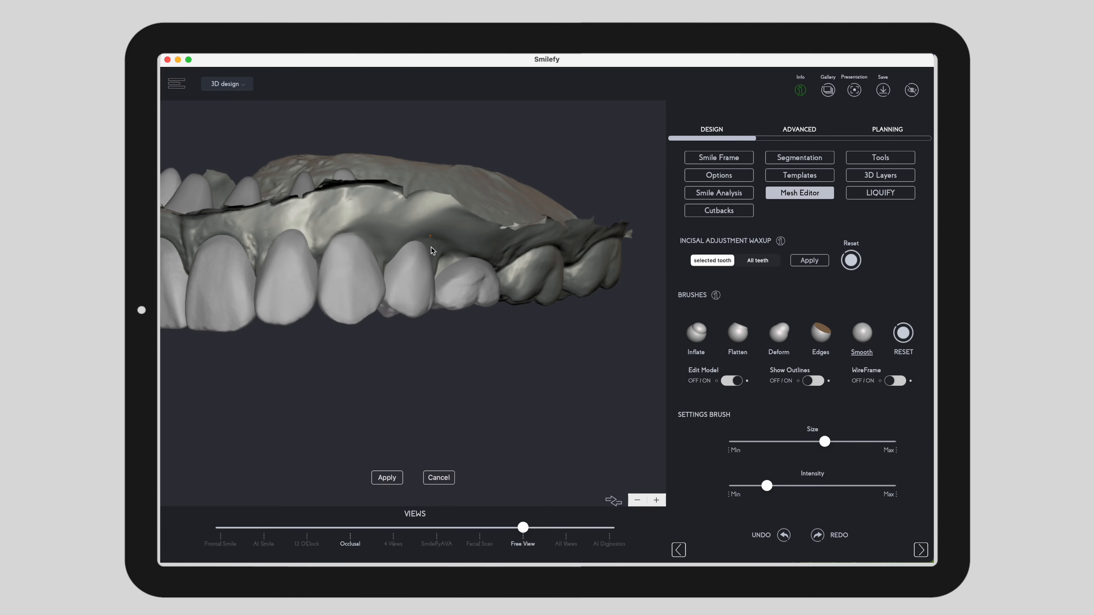
left_click(779, 333)
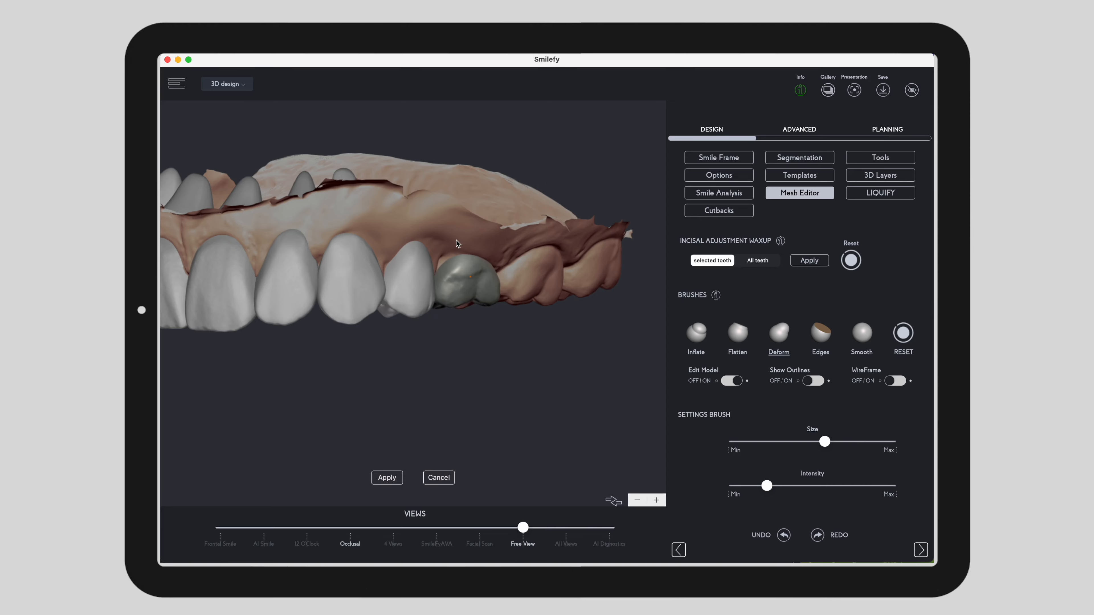
mouse_move(462, 275)
left_mouse_down()
mouse_move(452, 247)
mouse_move(477, 262)
left_mouse_up()
left_click_drag(465, 301, 461, 308)
left_click_drag(458, 265, 449, 250)
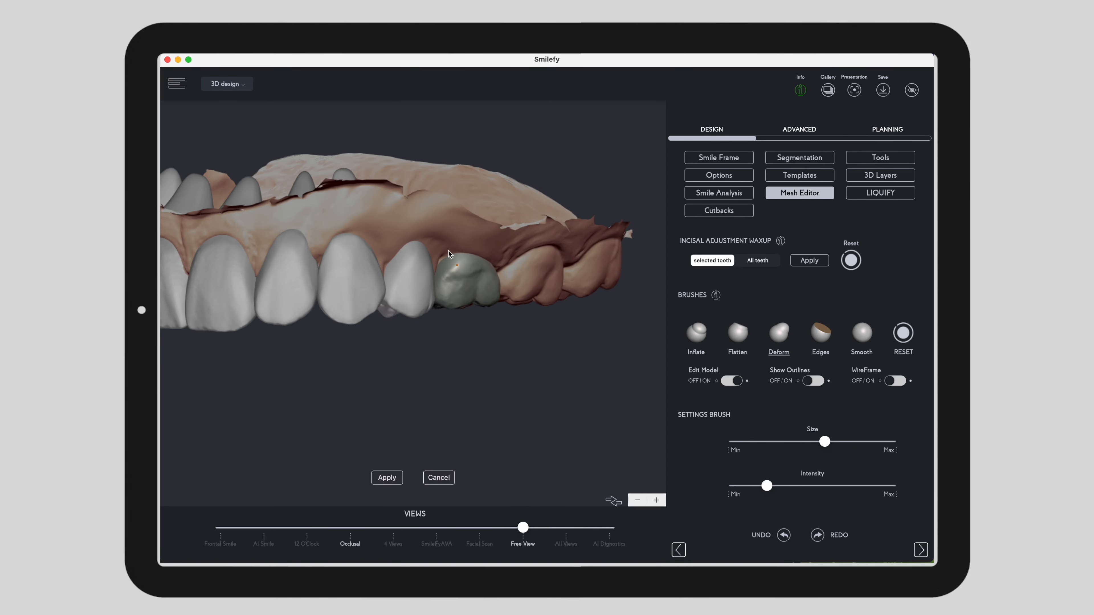
Step: Inspect the edited arch from the side and front and apply the model edits
left_click_drag(501, 343, 446, 343)
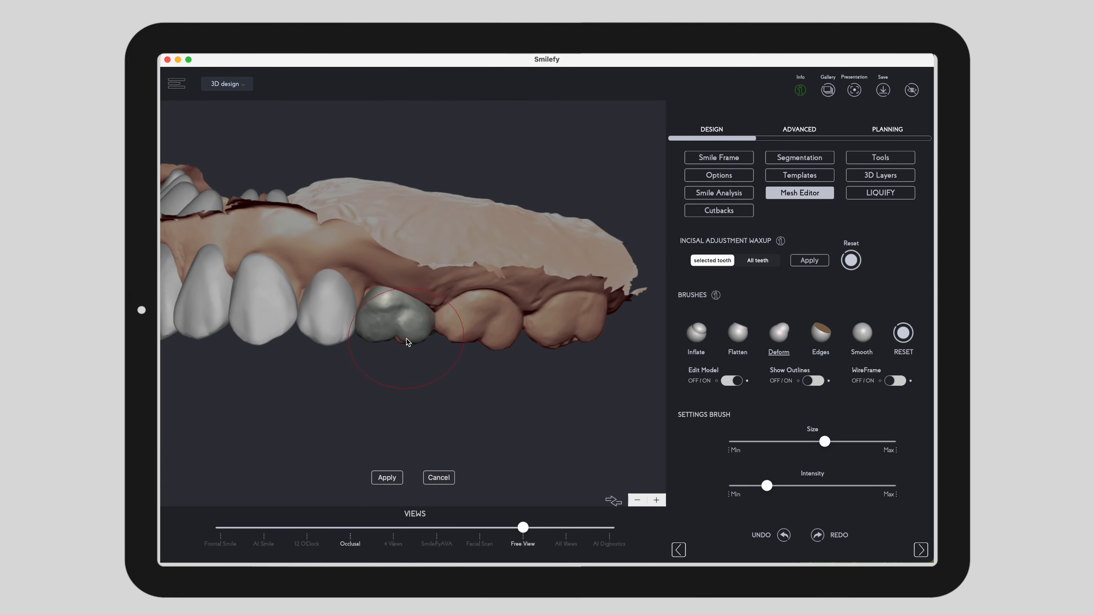
left_click_drag(332, 416, 344, 264)
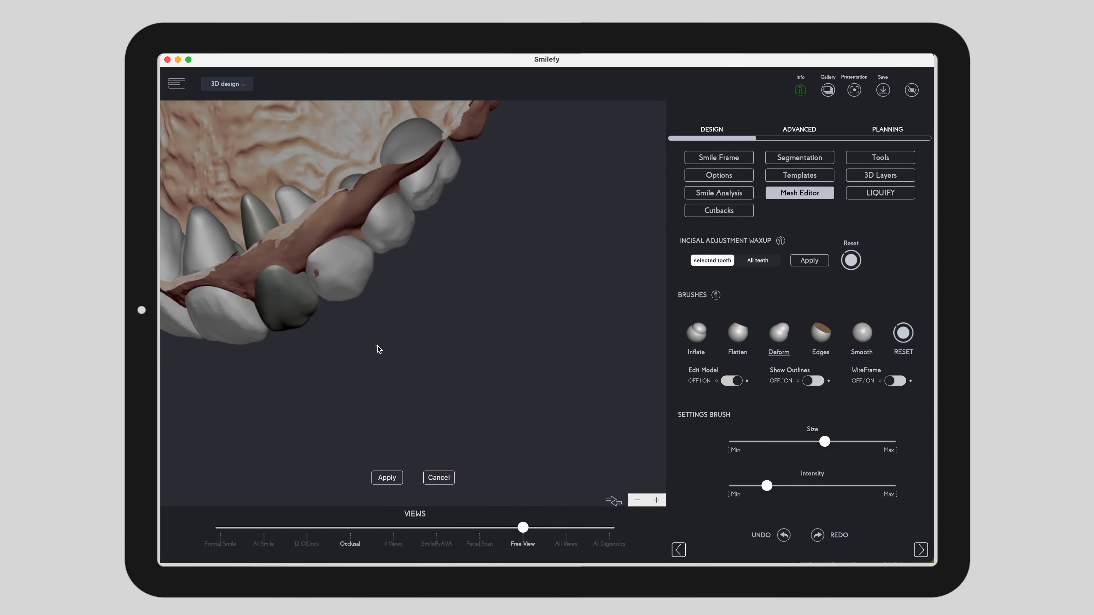
left_click_drag(377, 345, 451, 269)
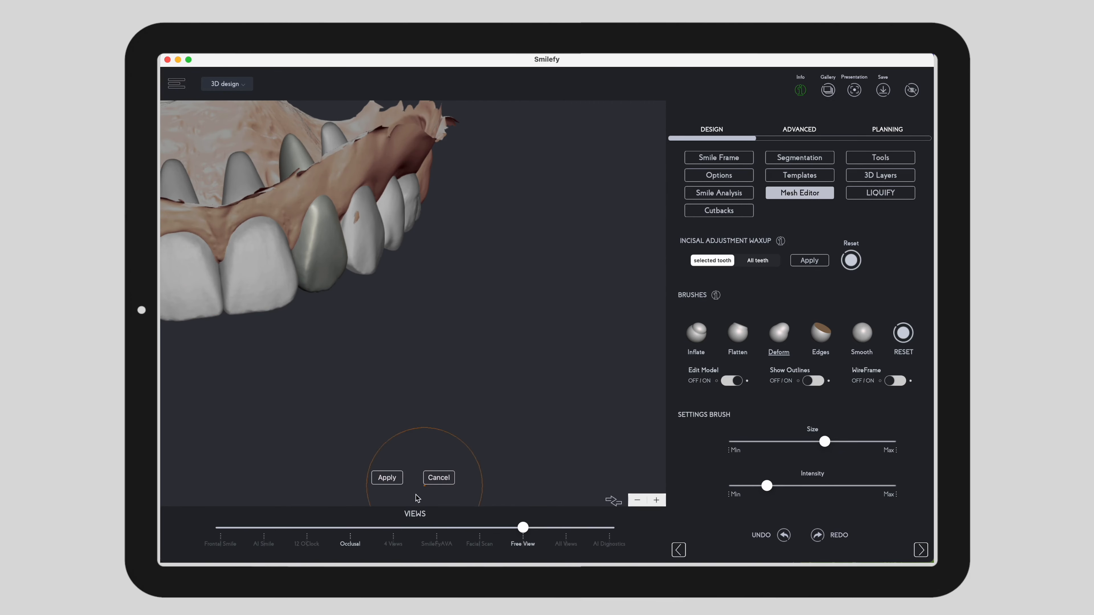
left_click(389, 478)
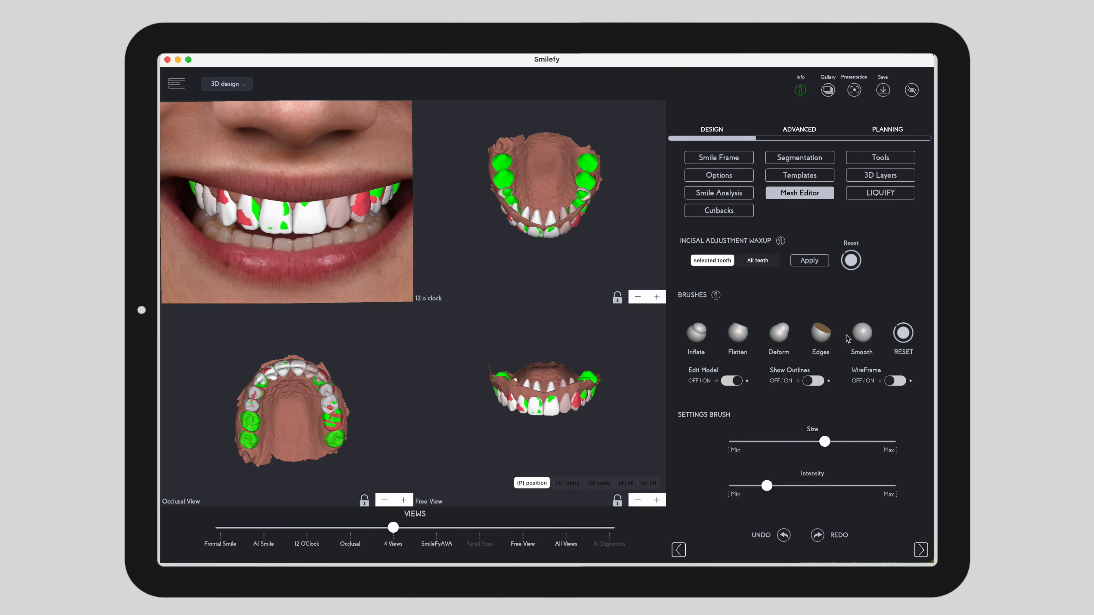
Step: Hide the Segments maxilla layer and toggle the 3D light off and on
scroll(846, 335, "down", 5)
left_click(891, 173)
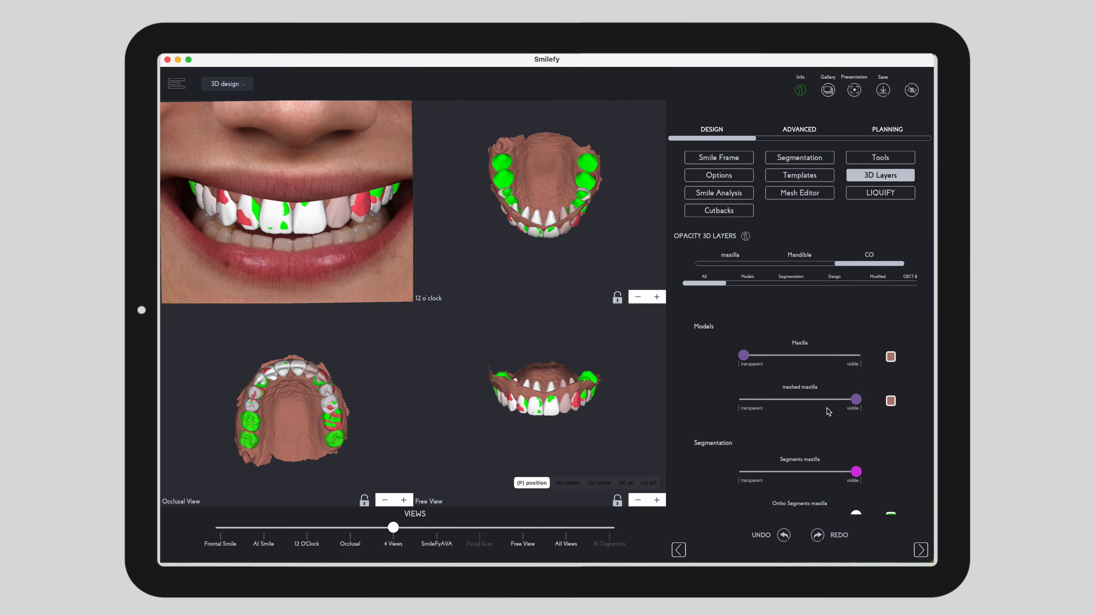
scroll(829, 412, "down", 3)
left_click_drag(855, 381, 654, 391)
scroll(818, 310, "down", 10)
left_click(713, 376)
left_click(713, 376)
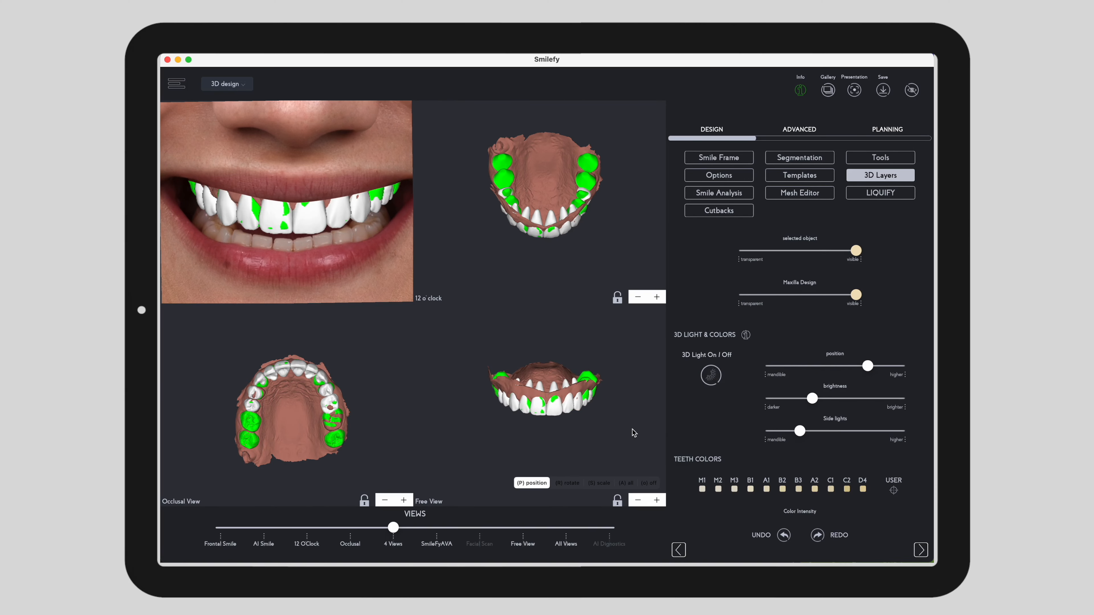
Step: Hide the Maxilla Design, Ortho Segments maxilla and meshed maxilla layers
scroll(632, 429, "up", 5)
left_click_drag(358, 398, 362, 383)
right_click_drag(361, 383, 350, 416)
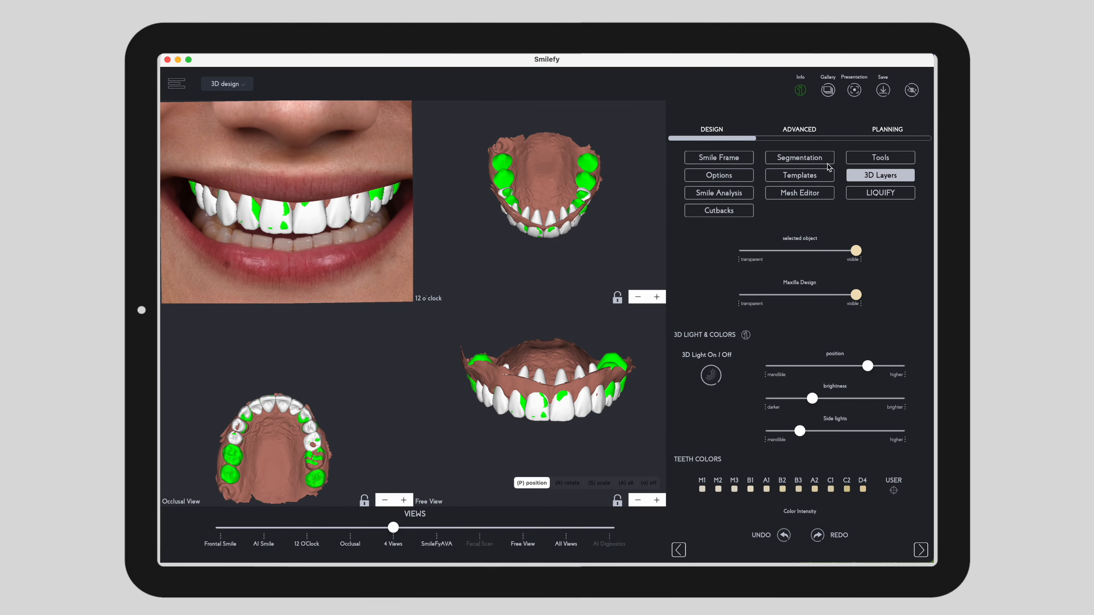
left_click_drag(854, 298, 727, 304)
scroll(731, 304, "up", 3)
left_click_drag(855, 260, 723, 269)
scroll(727, 275, "up", 5)
left_click_drag(852, 352, 697, 368)
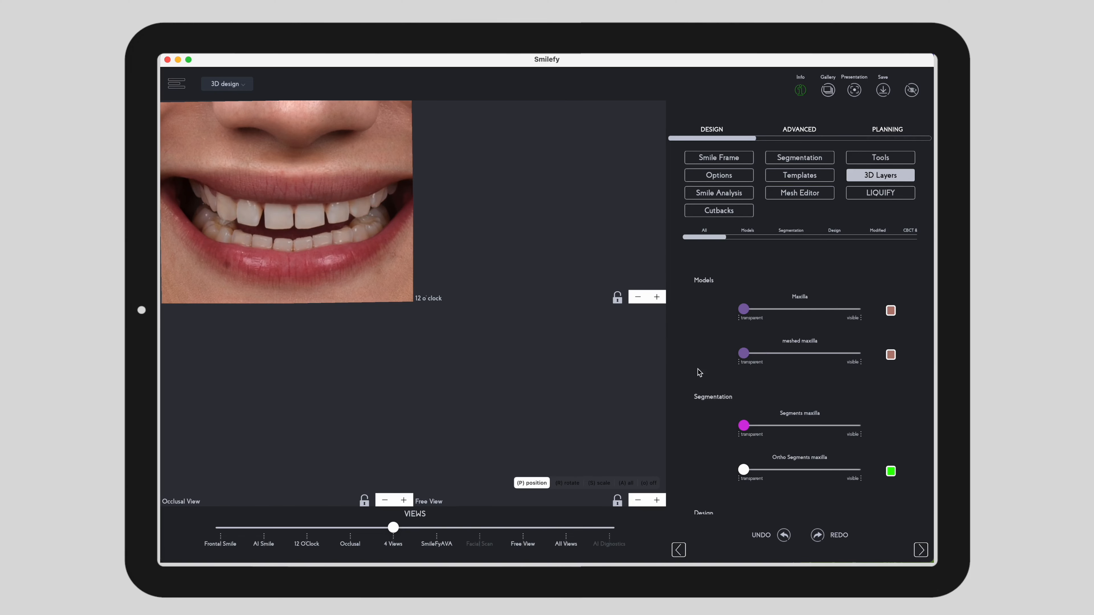
Step: Show the AI Smile in the four-view layout and make the Maxilla Design layer semi-transparent over it
left_click(264, 530)
left_click(393, 527)
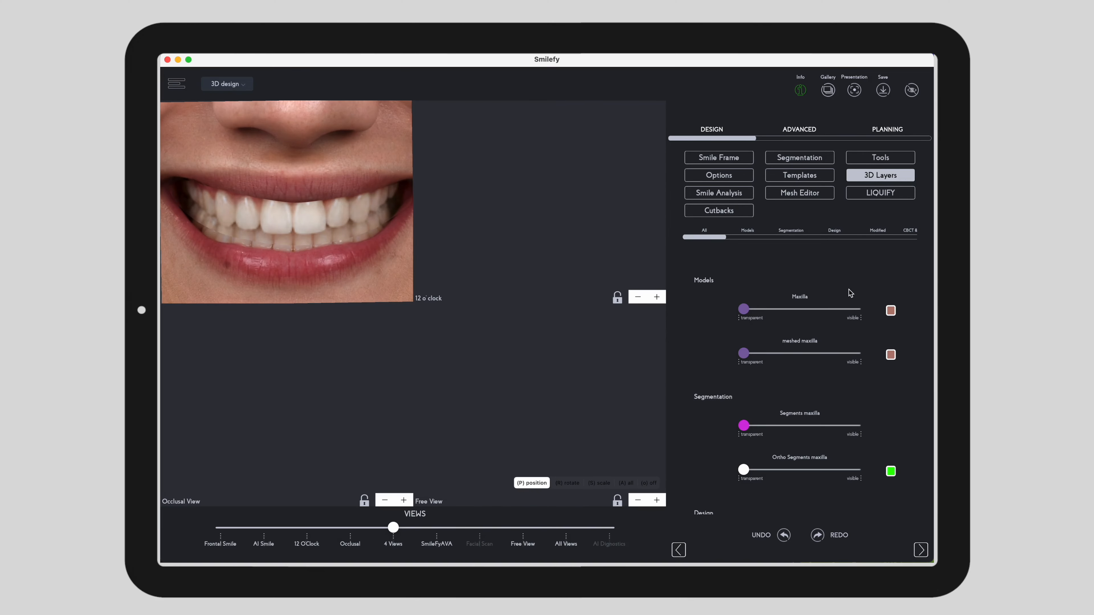
scroll(850, 293, "down", 5)
left_click_drag(739, 447, 823, 447)
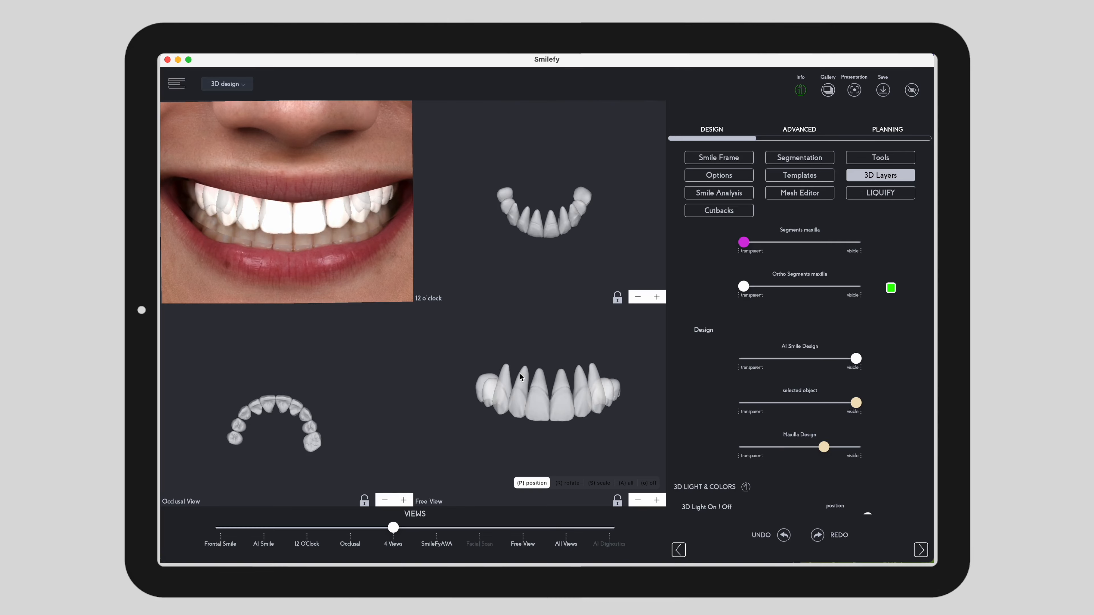
Step: Rotate and reposition the upper right lateral incisor of the design to follow the AI Smile
left_click(520, 377)
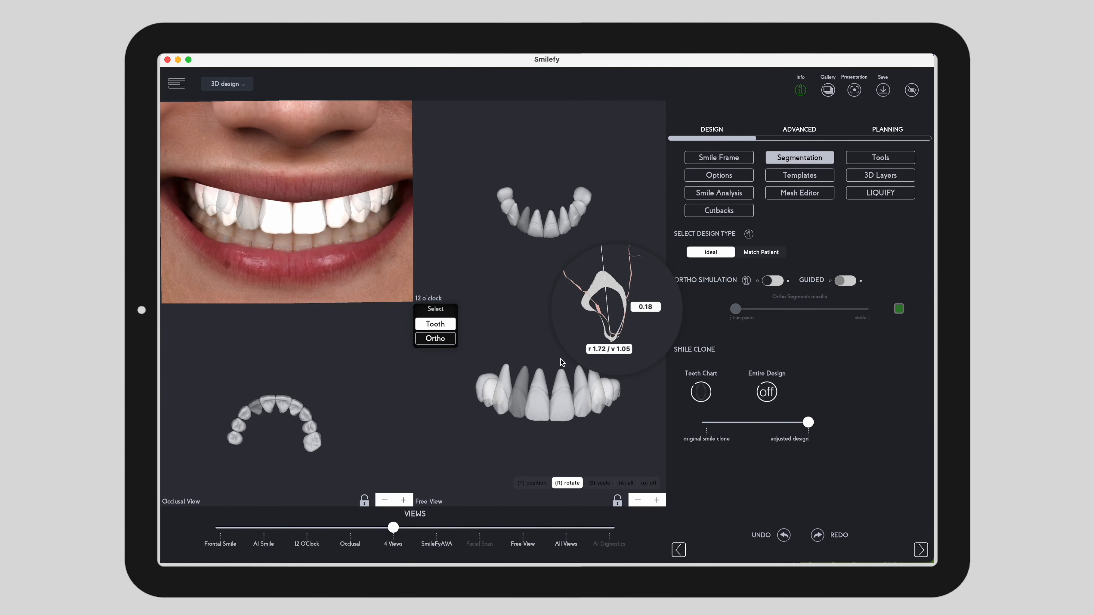
left_click(518, 390)
left_click_drag(515, 423, 522, 409)
key("p")
left_click_drag(262, 402, 225, 404)
left_click(257, 410)
Step: Adjust the size and position of the upper right canine in the design
scroll(256, 412, "up", 5)
left_click(212, 422)
key("s")
key("p")
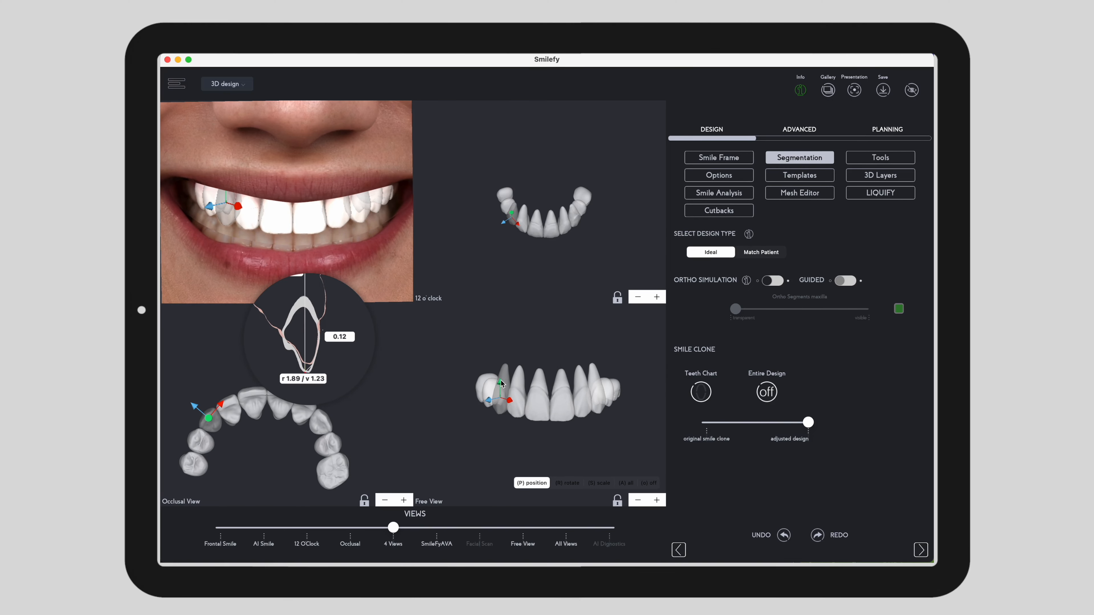
Step: Replace both lateral incisors of the JCP2 design with the SFY10 template teeth
left_click(799, 175)
left_click(818, 266)
left_click(775, 418)
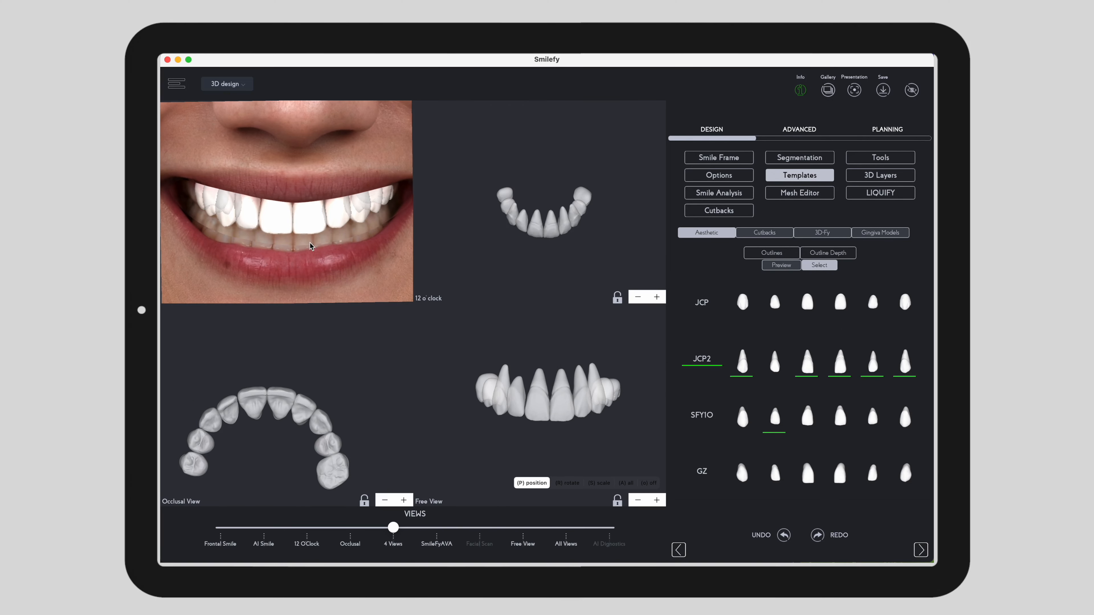
scroll(309, 242, "up", 5)
left_click(871, 425)
Step: Move the new upper right lateral incisor vertically and rotate it to match the AI Smile
left_click(220, 200)
left_click_drag(217, 192, 218, 195)
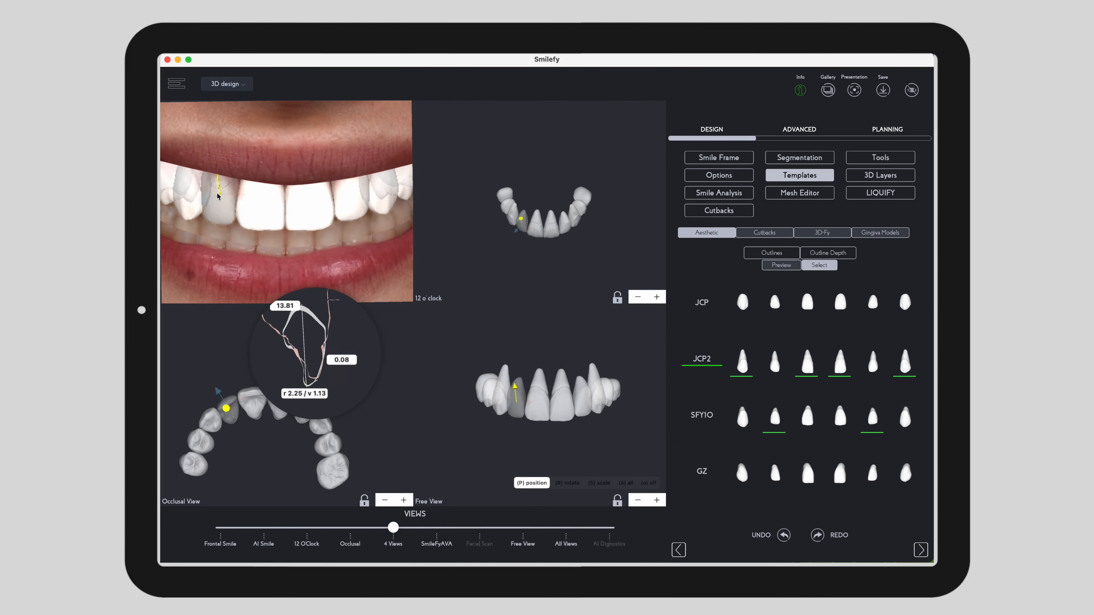
left_click(254, 253)
left_click(515, 396)
key("r")
left_click_drag(513, 380, 520, 367)
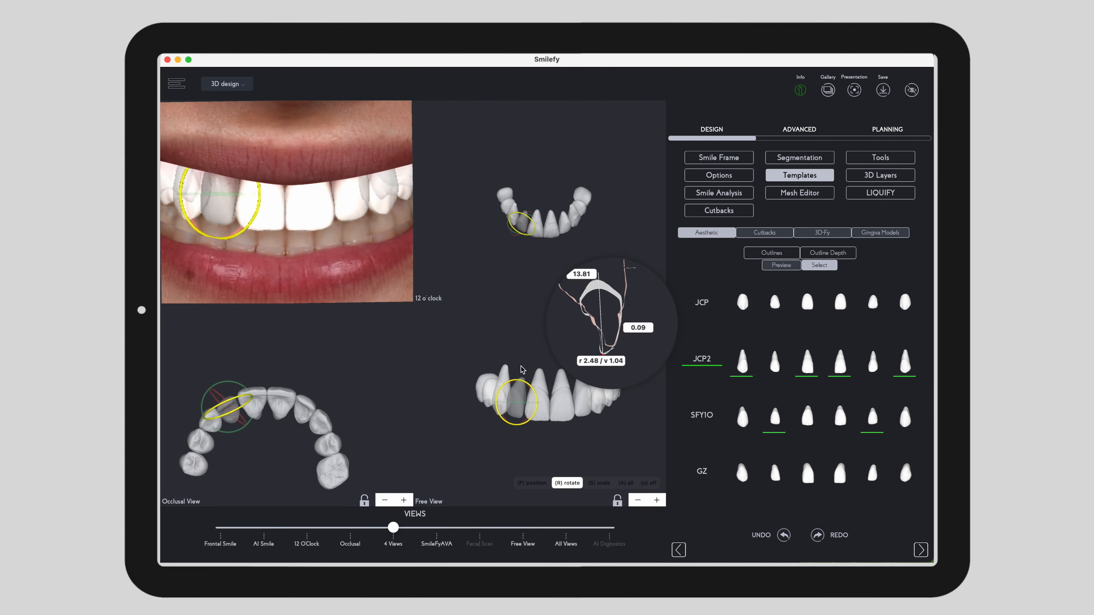
Step: Fine-tune the position and size of the upper right lateral incisor in the arch
key("p")
left_click_drag(245, 397, 218, 388)
key("r")
key("p")
key("s")
key("p")
left_click(880, 157)
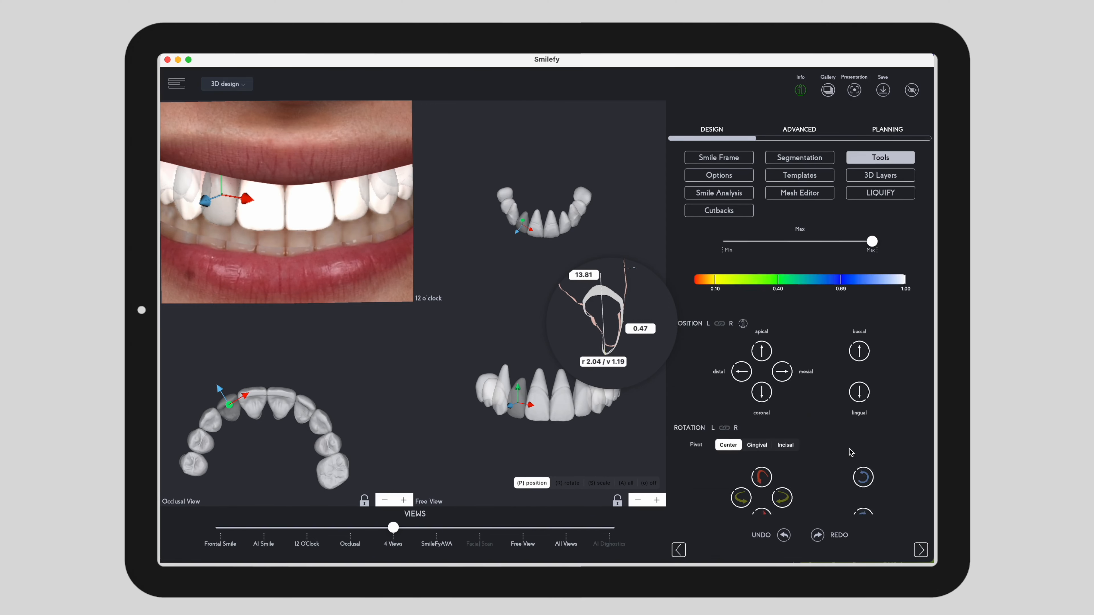
scroll(863, 350, "down", 3)
Step: Make the Maxilla Design, Segments maxilla and meshed maxilla layers fully visible, and turn on Ortho Simulation with its segments fully visible
left_click(880, 175)
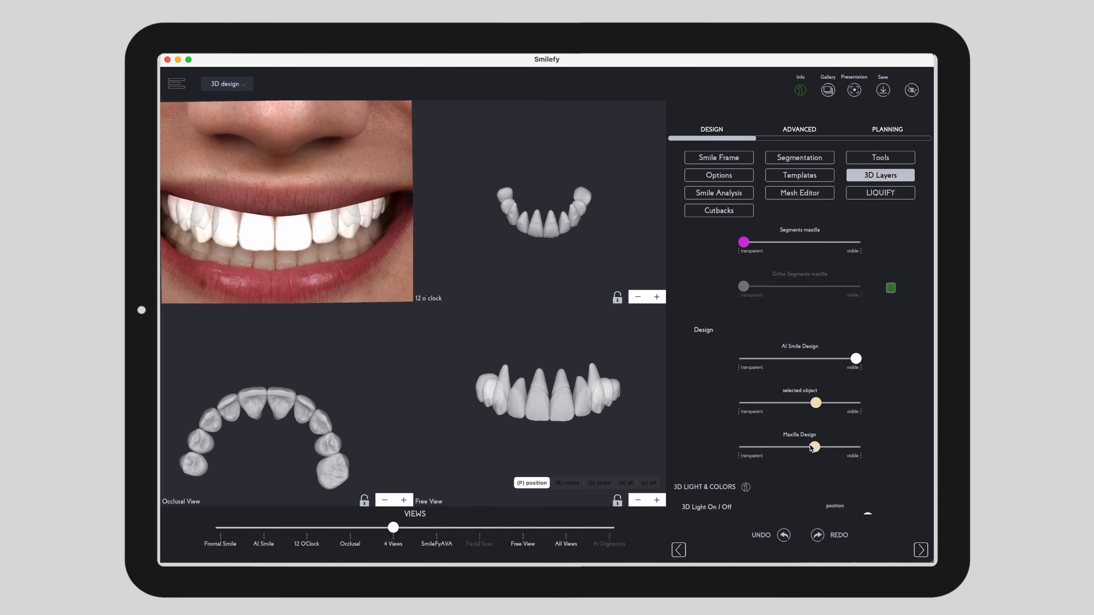
mouse_move(856, 447)
left_mouse_down()
mouse_move(742, 449)
mouse_move(858, 448)
left_mouse_up()
left_click_drag(743, 242, 861, 244)
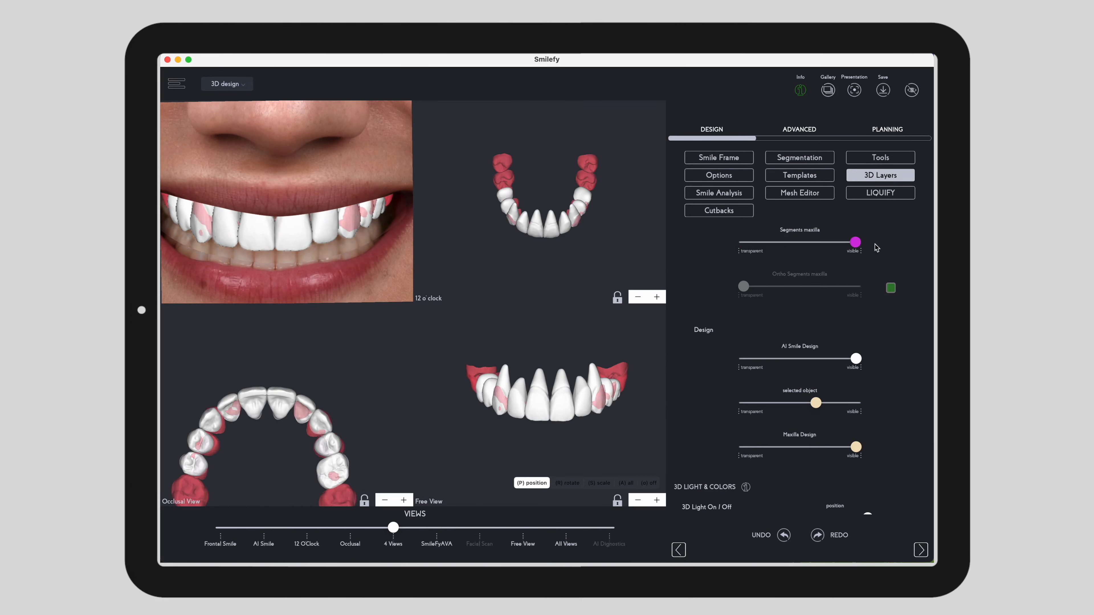
scroll(869, 252, "up", 4)
left_click_drag(743, 314, 857, 314)
left_click(799, 157)
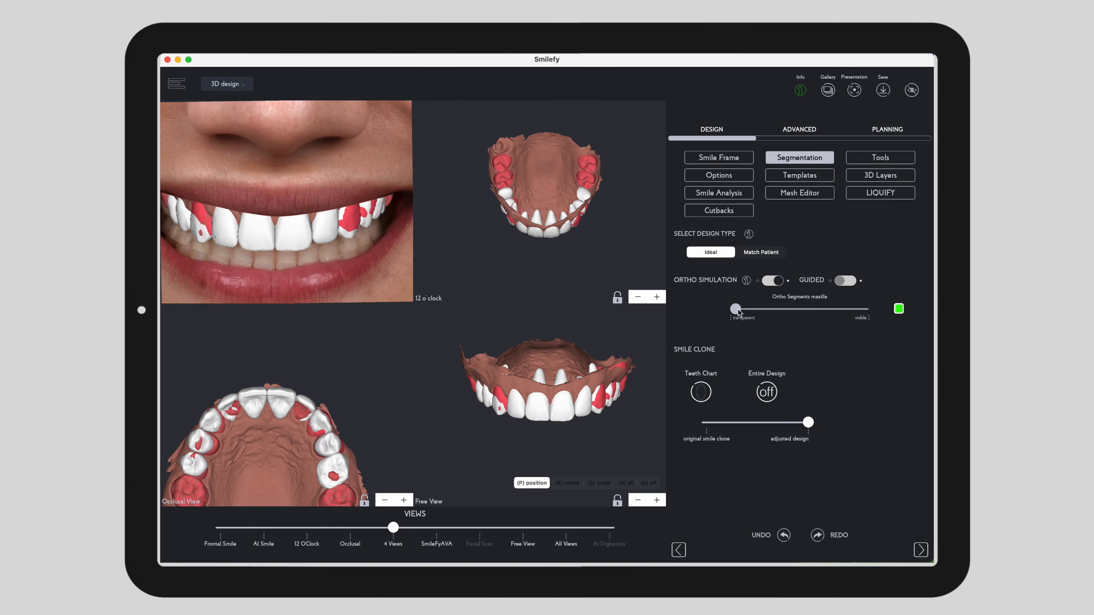
left_click_drag(735, 308, 863, 309)
Step: Move the upper right canine of the design apically with the position tools
left_click(497, 367)
left_click(880, 174)
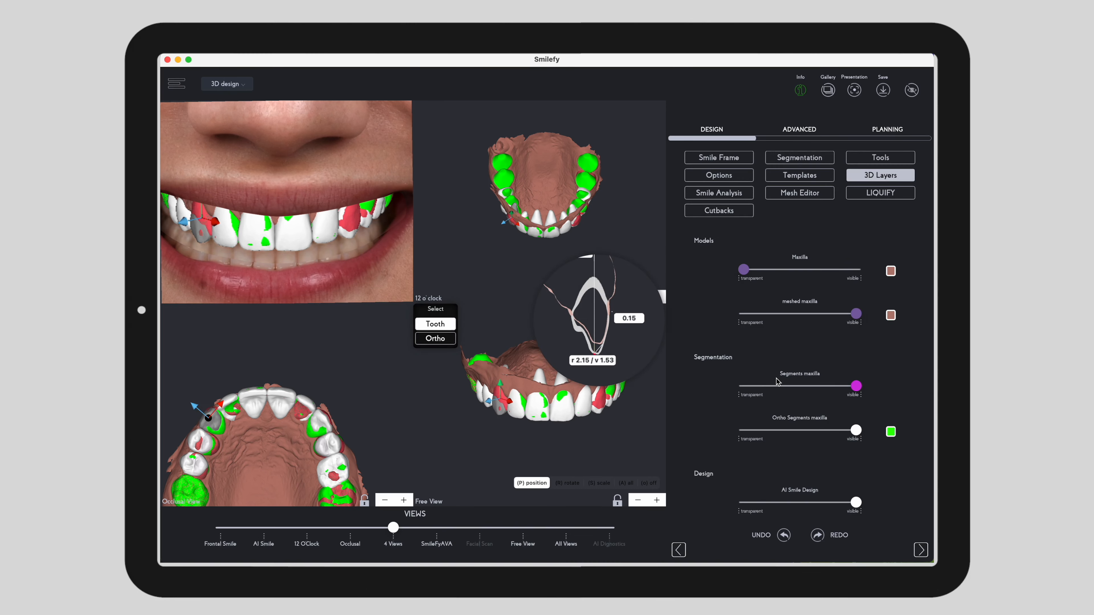
left_click(880, 157)
scroll(773, 262, "up", 1)
left_click(762, 247)
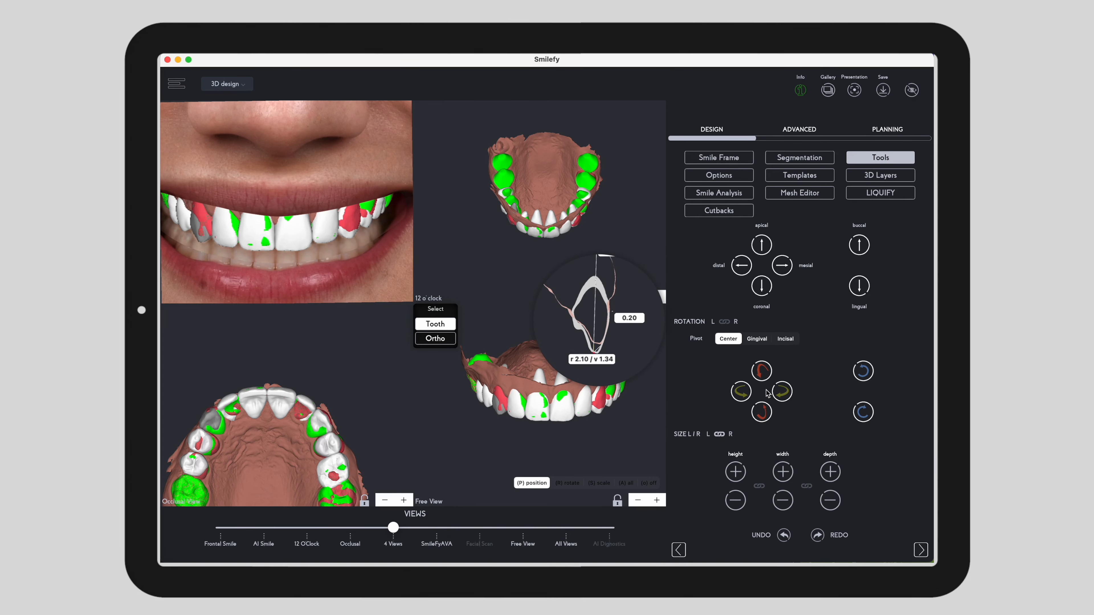
left_click(644, 417)
Step: Lower the opacity of the meshed maxilla, Segments maxilla and Maxilla Design layers to compare the design with the orthodontic segments
scroll(645, 418, "up", 4)
left_click(880, 175)
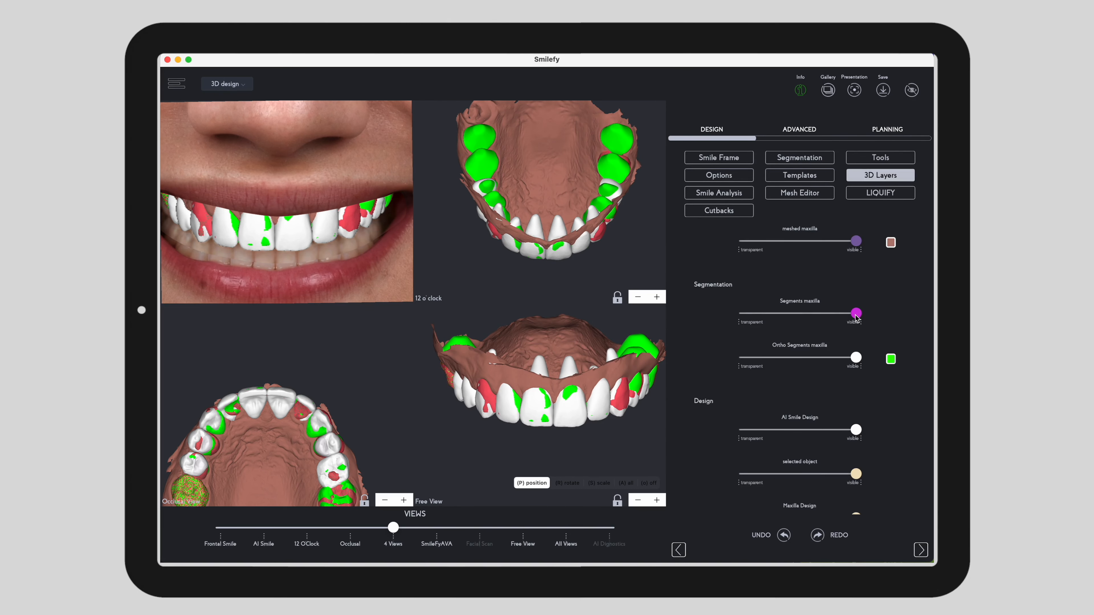
left_click_drag(854, 241, 804, 241)
mouse_move(855, 314)
left_mouse_down()
mouse_move(743, 314)
mouse_move(857, 324)
left_mouse_up()
scroll(805, 344, "down", 3)
left_click(802, 404)
scroll(801, 405, "up", 2)
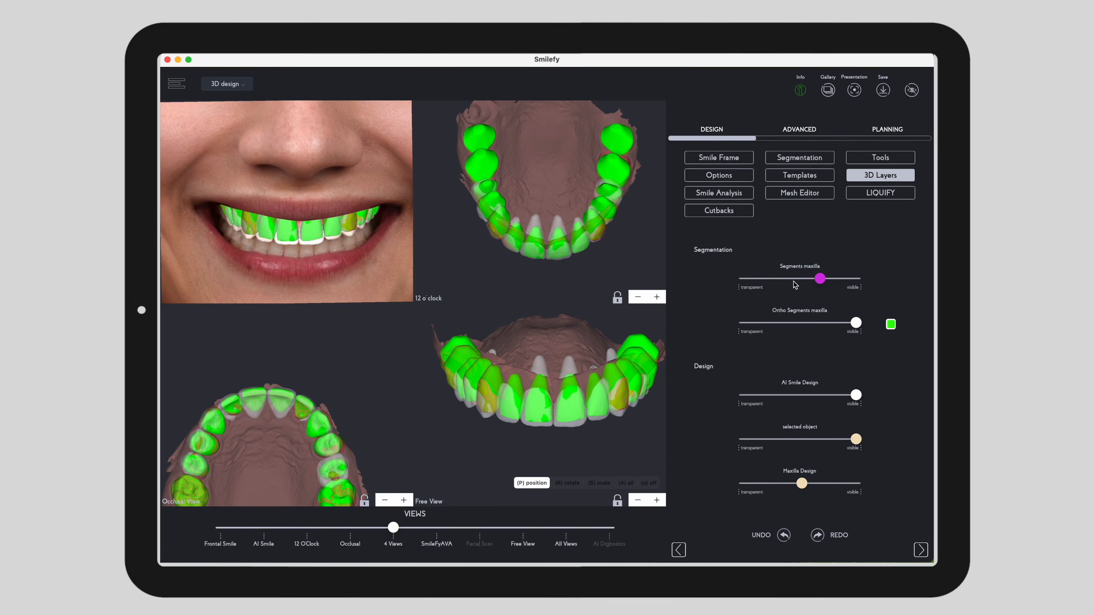
Step: Hide the Segments maxilla and Ortho Segments maxilla layers and make the meshed maxilla and Maxilla Design fully visible
left_click_drag(819, 279, 742, 279)
scroll(926, 462, "up", 4)
left_click_drag(803, 388, 742, 375)
scroll(846, 445, "down", 3)
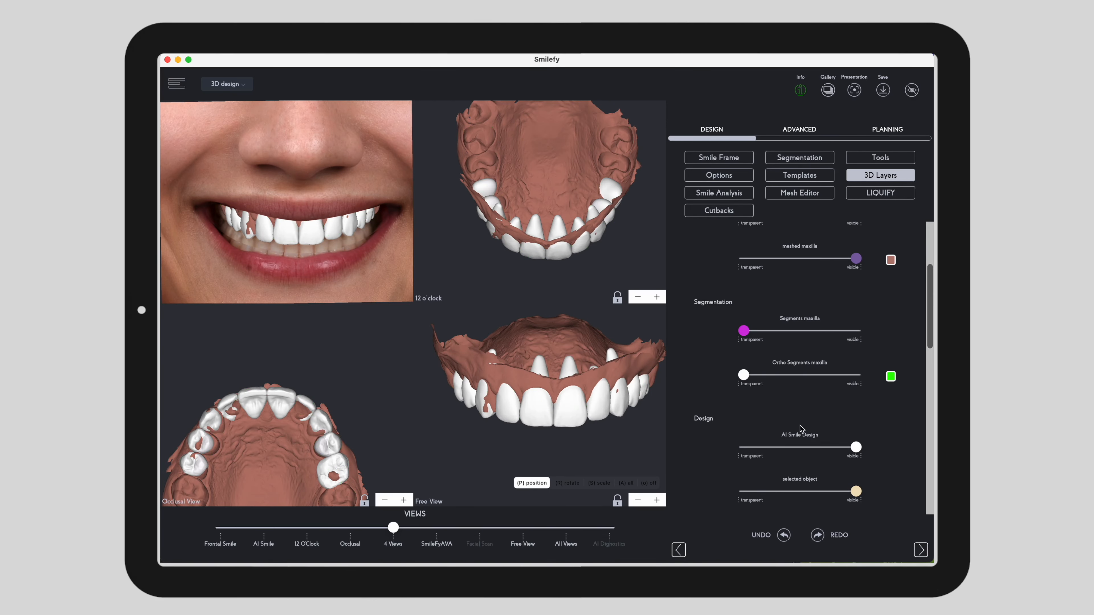
scroll(799, 426, "down", 3)
Step: Adjust the position and rotation of the upper left canine in the design and check it from the front
left_click(619, 396)
left_click(874, 159)
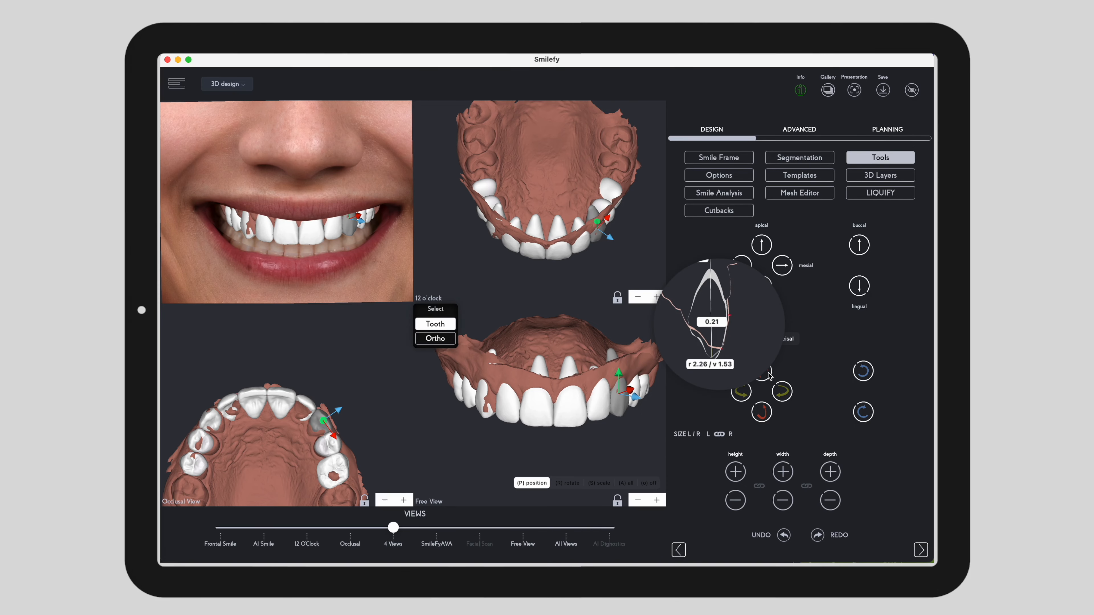
left_click(624, 402)
left_click(623, 401)
key("r")
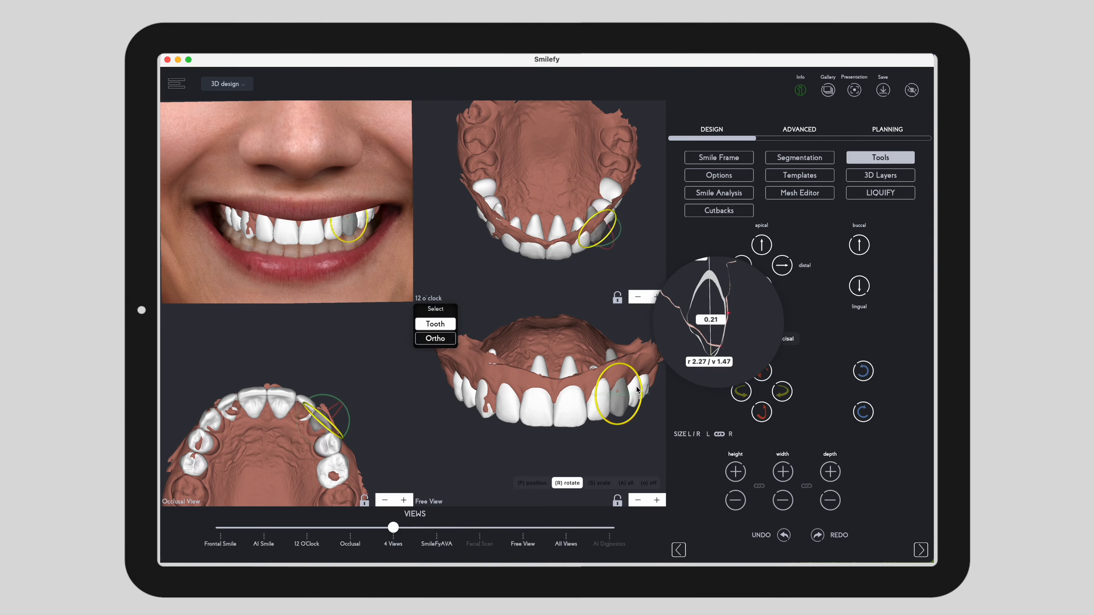
left_click(652, 442)
left_click_drag(652, 442, 613, 451)
left_click(553, 425)
left_click_drag(557, 417, 574, 418)
key("p")
left_click_drag(535, 470, 571, 449)
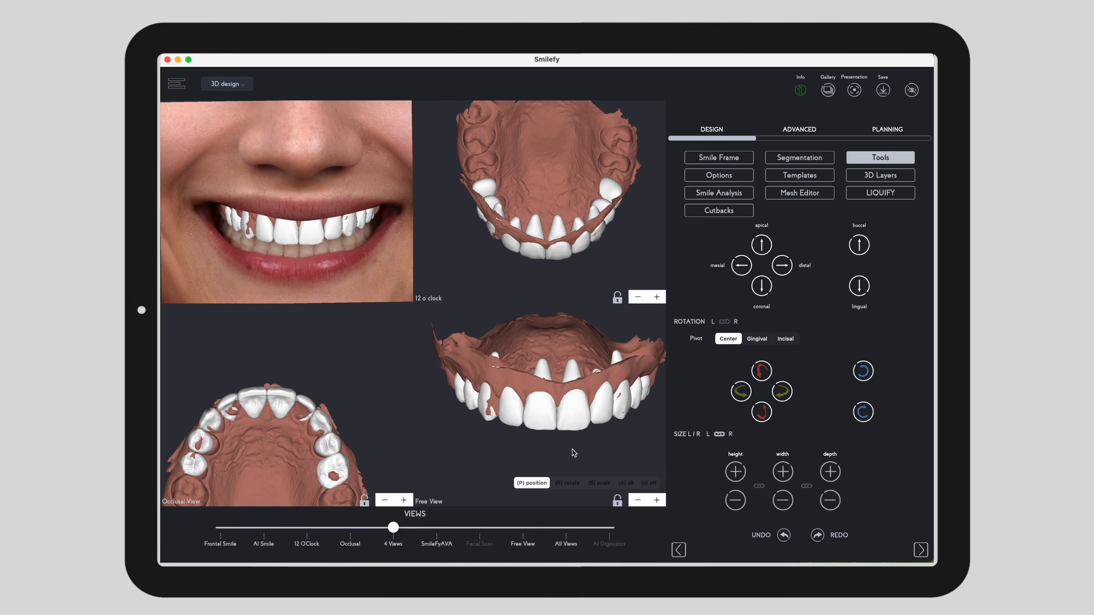
Step: Show the Maxilla model instead of the meshed maxilla, with the Maxilla Design and Segments maxilla layers semi-transparent
left_click(880, 175)
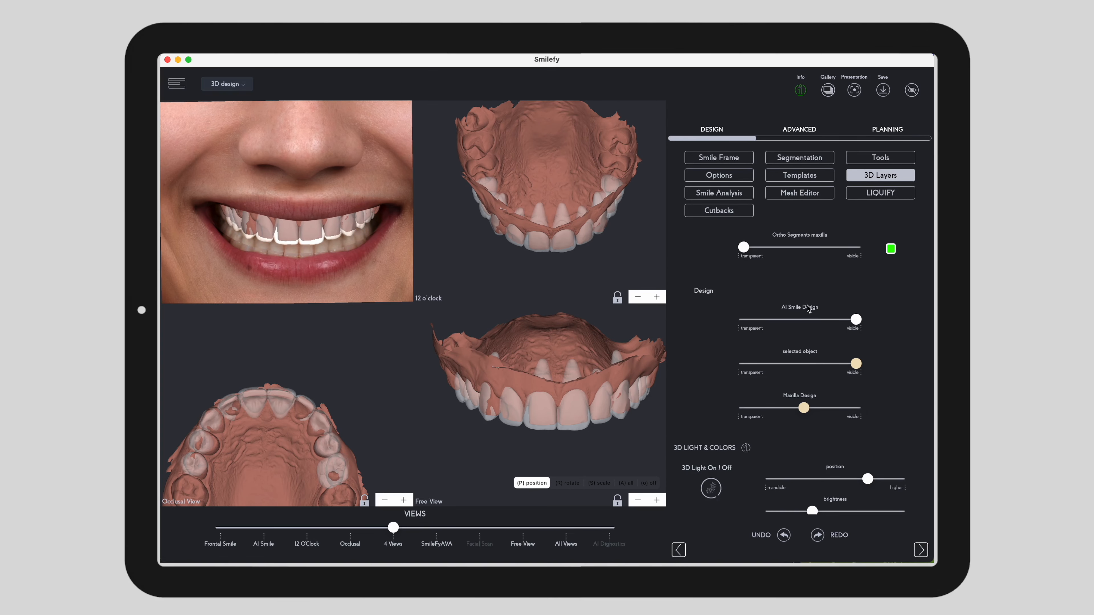
scroll(812, 314, "down", 2)
left_click_drag(855, 345, 743, 344)
left_click_drag(743, 300, 855, 300)
scroll(808, 360, "down", 5)
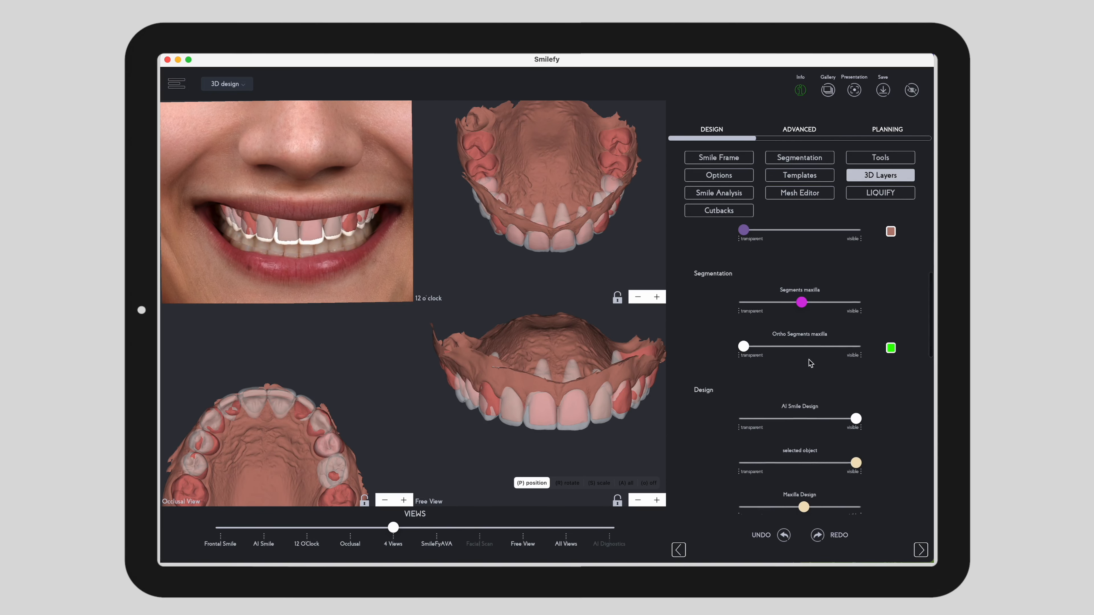